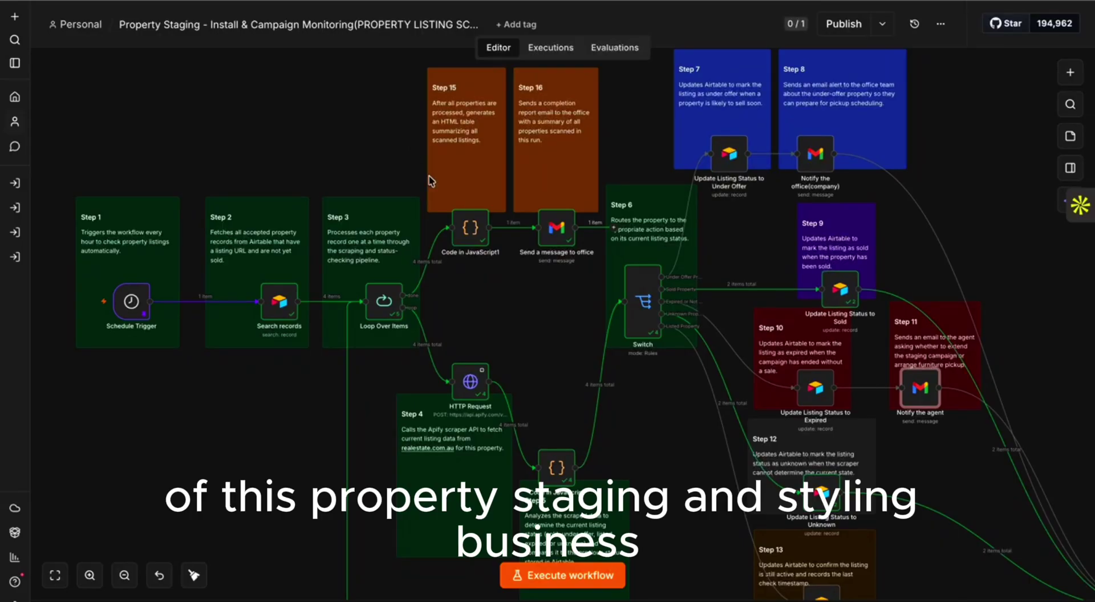
{"action": "scroll", "coordinate": [431, 181], "scroll_direction": "up", "scroll_amount": 1}
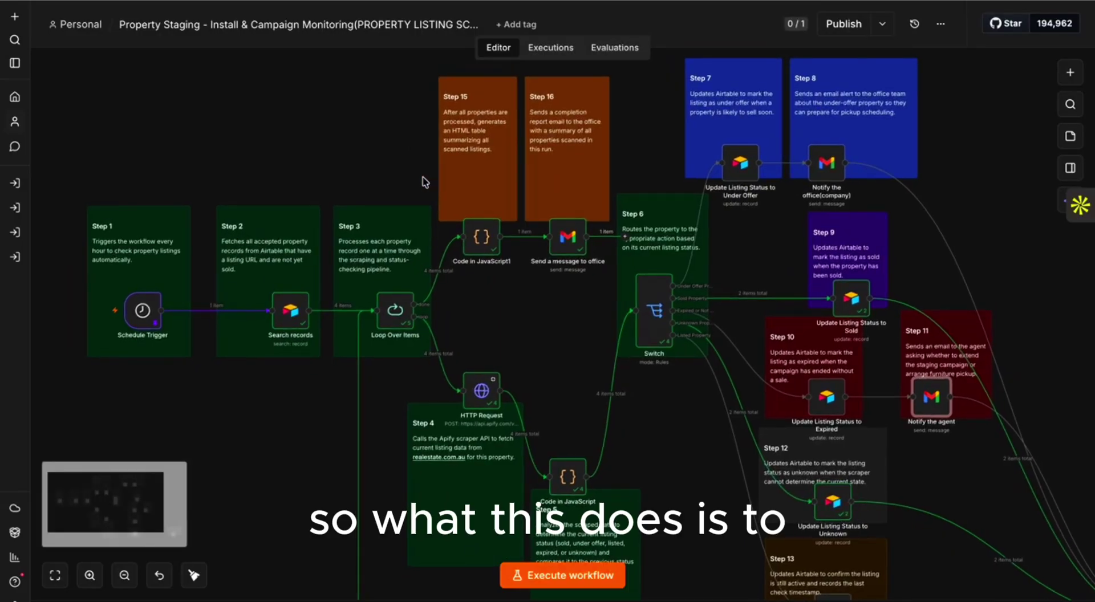
{"action": "scroll", "coordinate": [388, 177], "scroll_direction": "down", "scroll_amount": 1}
{"action": "scroll", "coordinate": [388, 177], "scroll_direction": "right", "scroll_amount": 1}
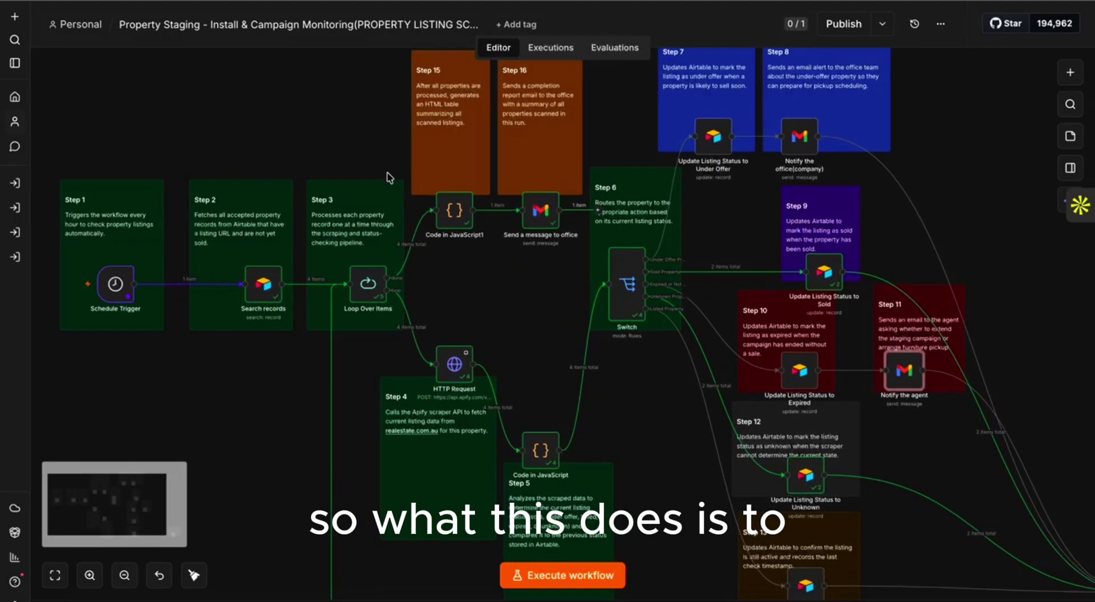
{"action": "scroll", "coordinate": [388, 177], "scroll_direction": "down", "scroll_amount": 1}
{"action": "scroll", "coordinate": [388, 177], "scroll_direction": "up", "scroll_amount": 1}
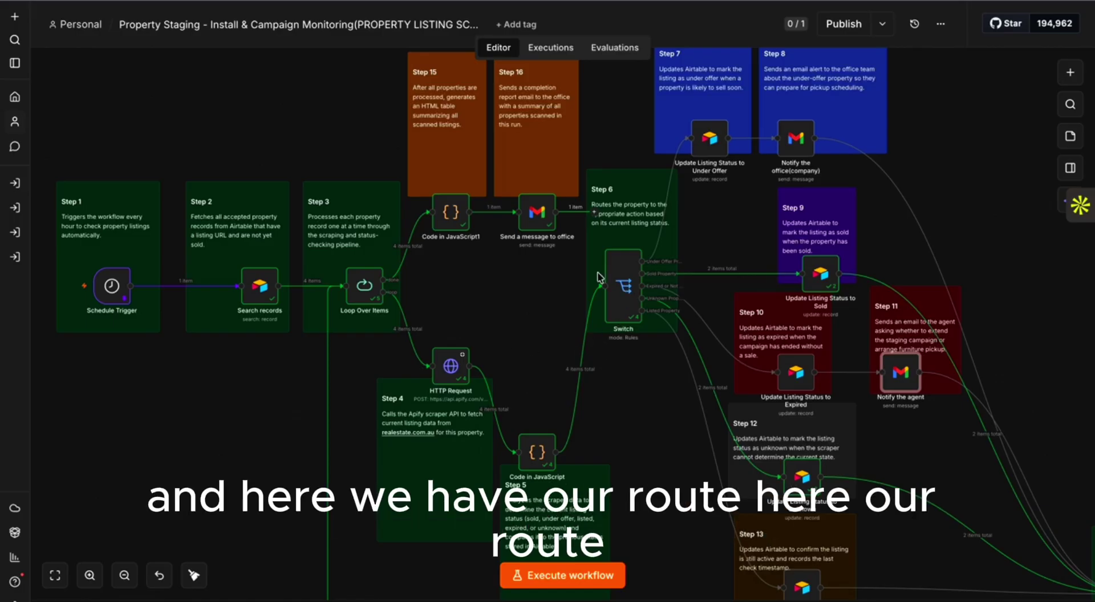
- Examine the Step 6 Switch node and the listing-status outputs it routes properties to
{"action": "scroll", "coordinate": [610, 284], "scroll_direction": "right", "scroll_amount": 3}
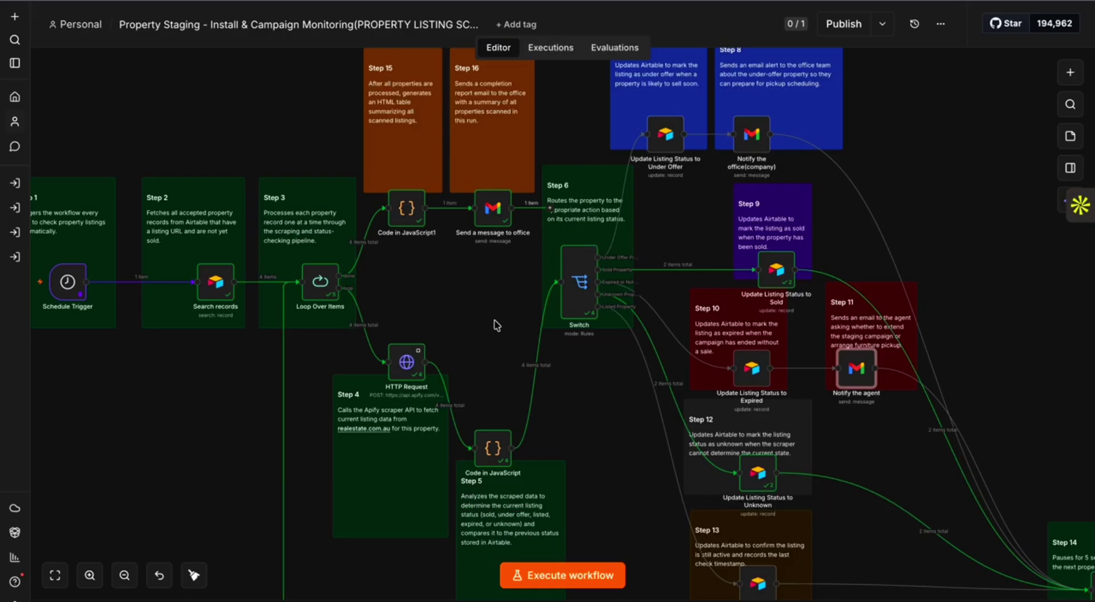
{"action": "scroll", "coordinate": [495, 326], "scroll_direction": "up", "scroll_amount": 5}
{"action": "scroll", "coordinate": [494, 325], "scroll_direction": "right", "scroll_amount": 3}
{"action": "scroll", "coordinate": [495, 325], "scroll_direction": "up", "scroll_amount": 2}
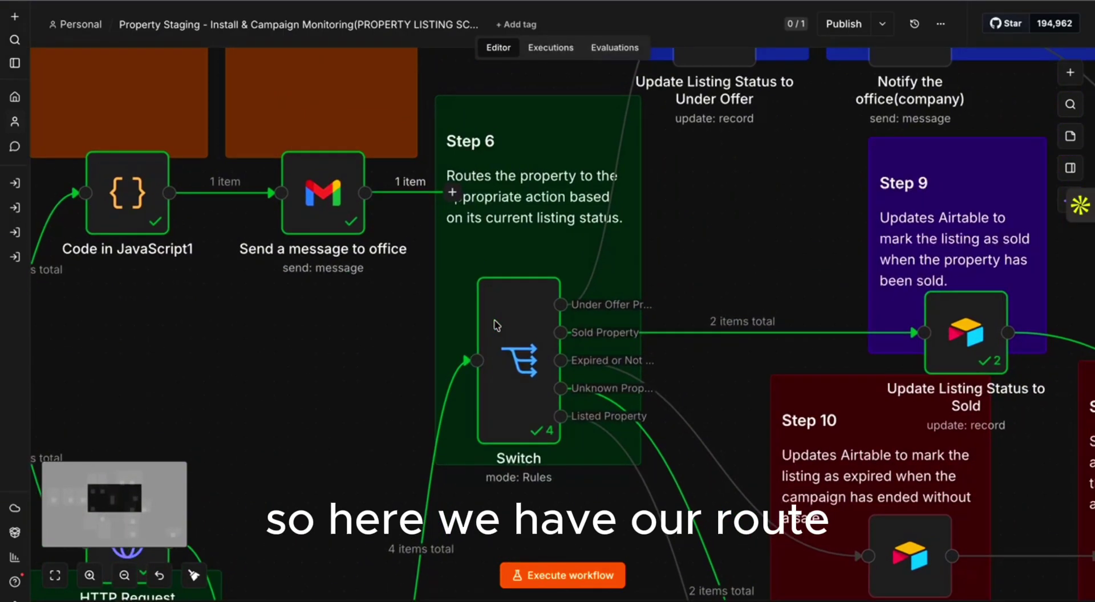
{"action": "scroll", "coordinate": [494, 326], "scroll_direction": "down", "scroll_amount": 3}
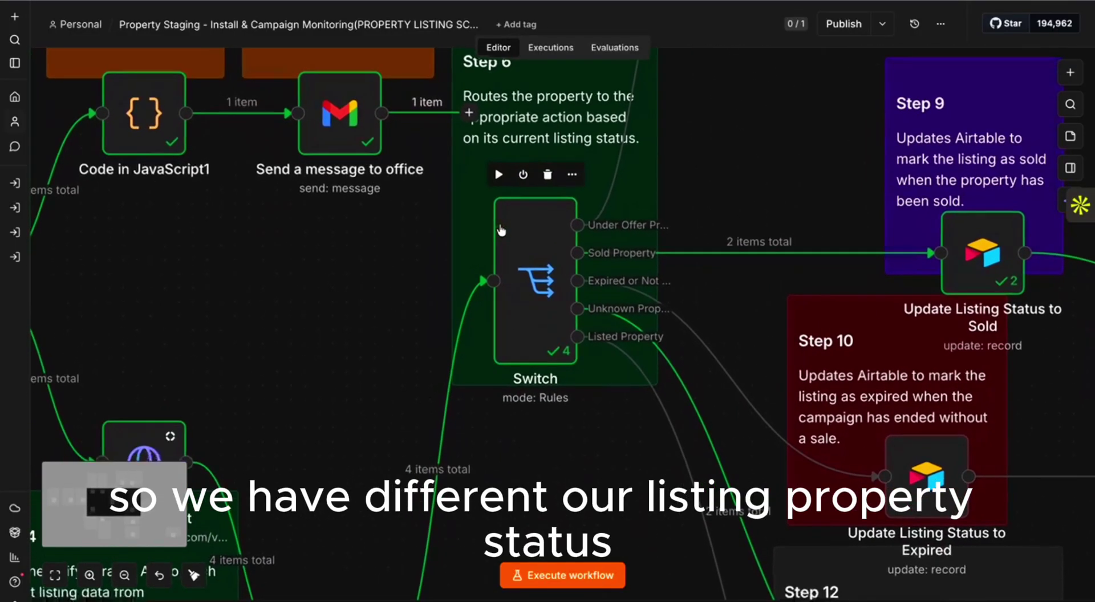
{"action": "scroll", "coordinate": [500, 229], "scroll_direction": "right", "scroll_amount": 2}
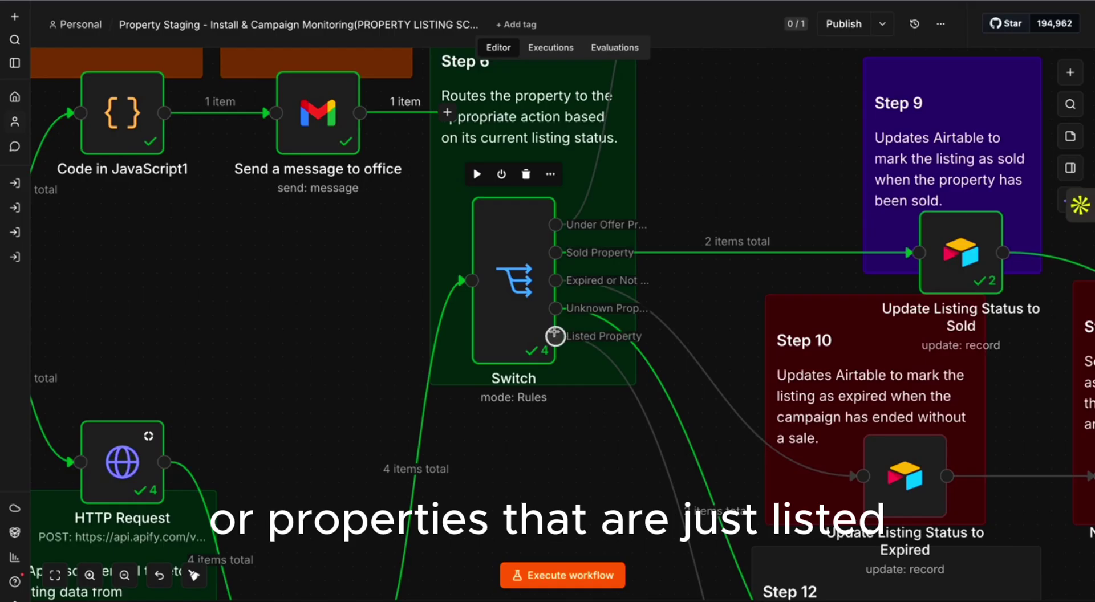
{"action": "scroll", "coordinate": [556, 333], "scroll_direction": "up", "scroll_amount": 2}
{"action": "scroll", "coordinate": [555, 333], "scroll_direction": "up", "scroll_amount": 4}
{"action": "scroll", "coordinate": [556, 335], "scroll_direction": "down", "scroll_amount": 4}
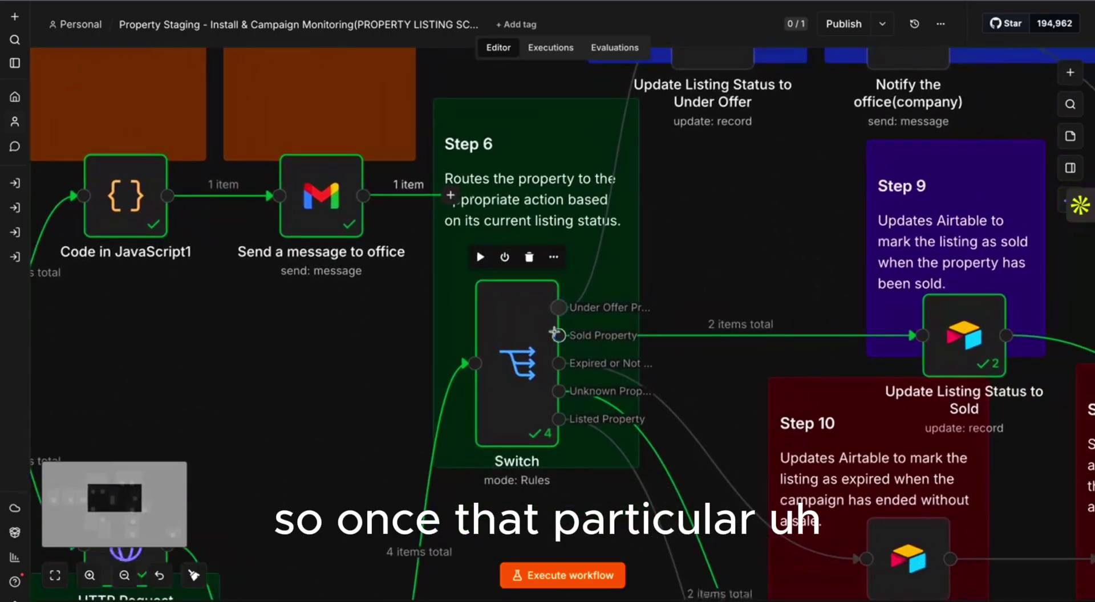
- Open the Step 4 HTTP Request node and review its request URL, authorization header and JSON body settings
{"action": "scroll", "coordinate": [555, 338], "scroll_direction": "down", "scroll_amount": 3, "text": "ctrl"}
{"action": "scroll", "coordinate": [555, 337], "scroll_direction": "down", "scroll_amount": 2}
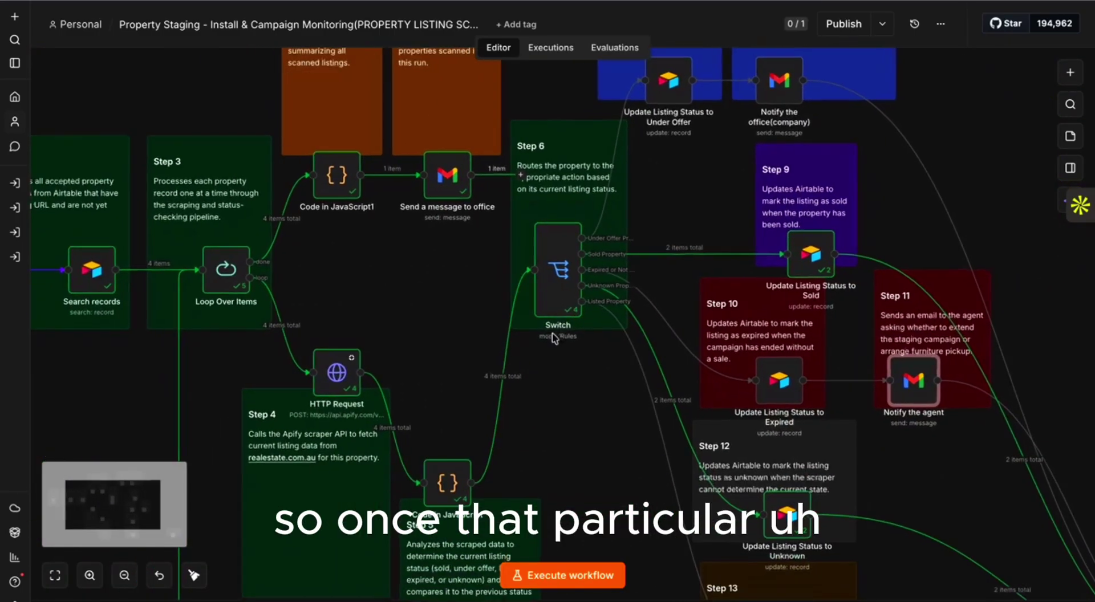
{"action": "scroll", "coordinate": [556, 337], "scroll_direction": "left", "scroll_amount": 2}
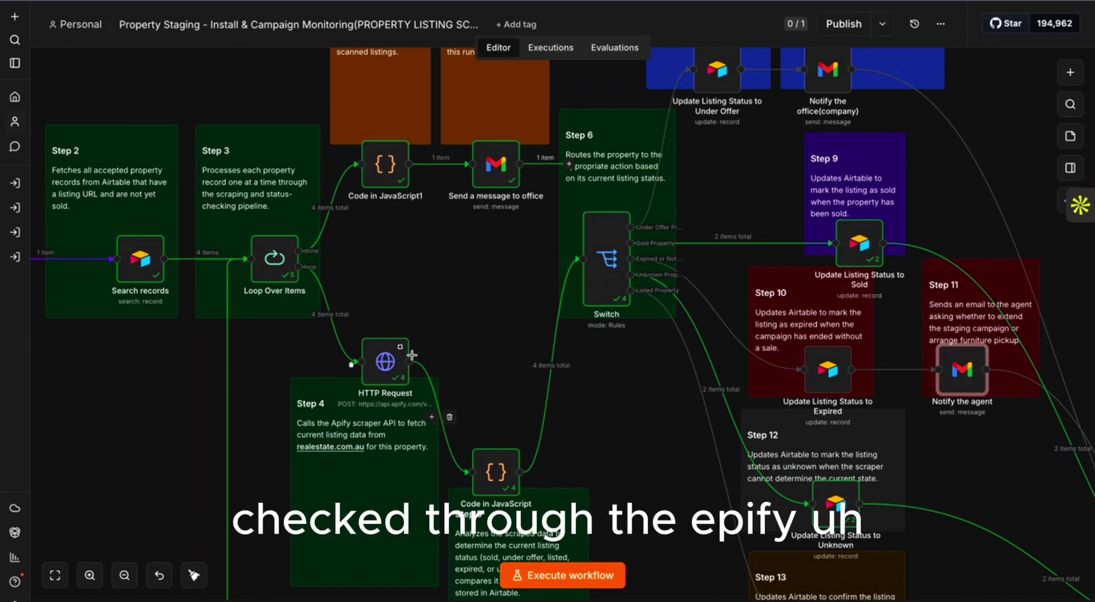
{"action": "left_click", "coordinate": [386, 374]}
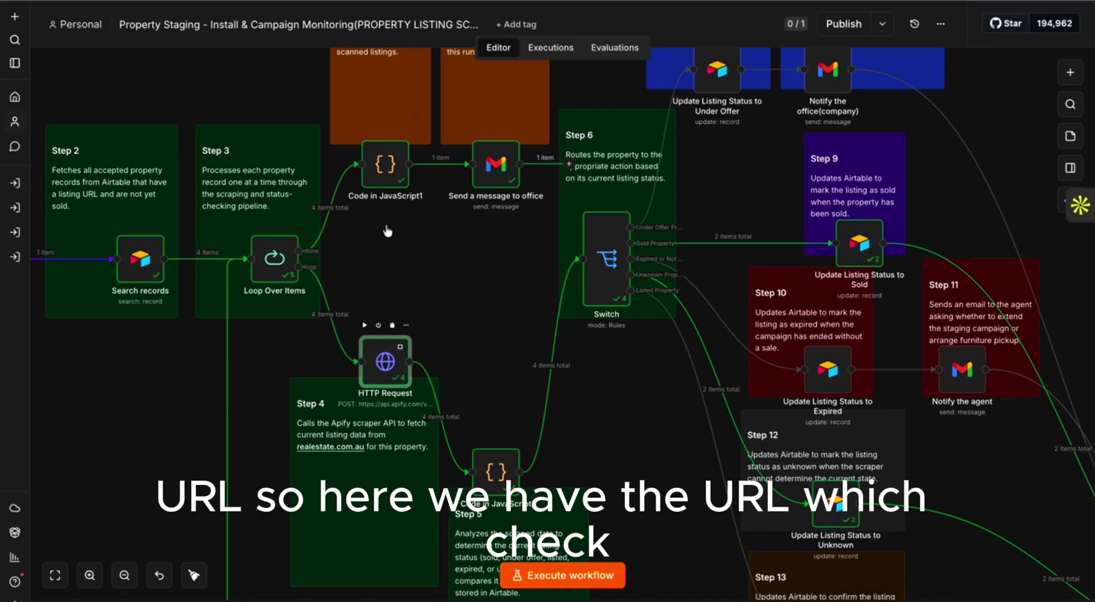
{"action": "double_click", "coordinate": [385, 362]}
{"action": "scroll", "coordinate": [559, 349], "scroll_direction": "down", "scroll_amount": 5}
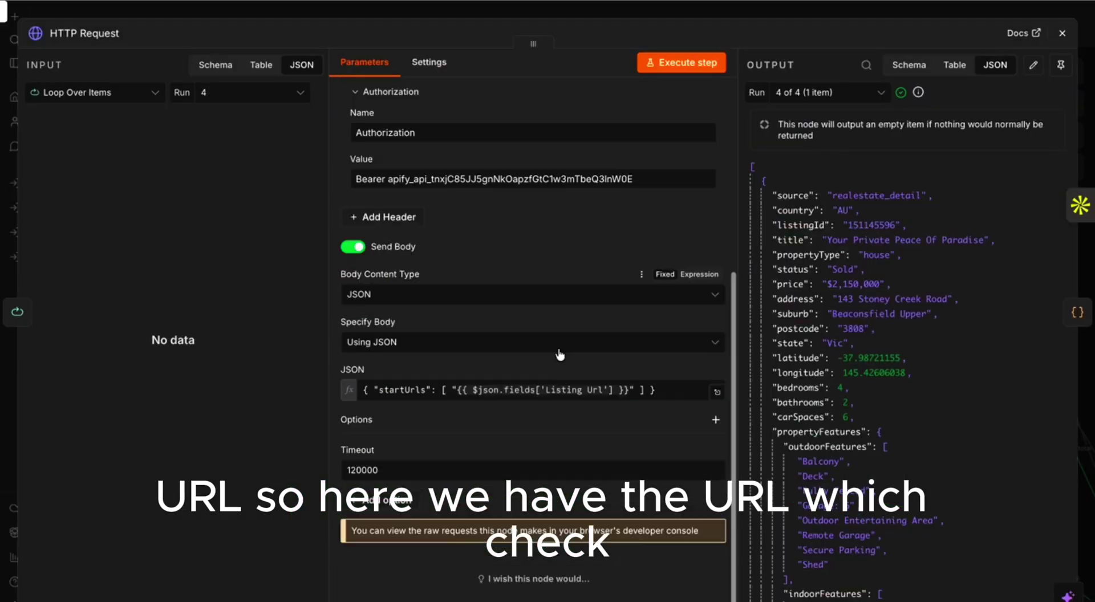
{"action": "scroll", "coordinate": [559, 354], "scroll_direction": "up", "scroll_amount": 5}
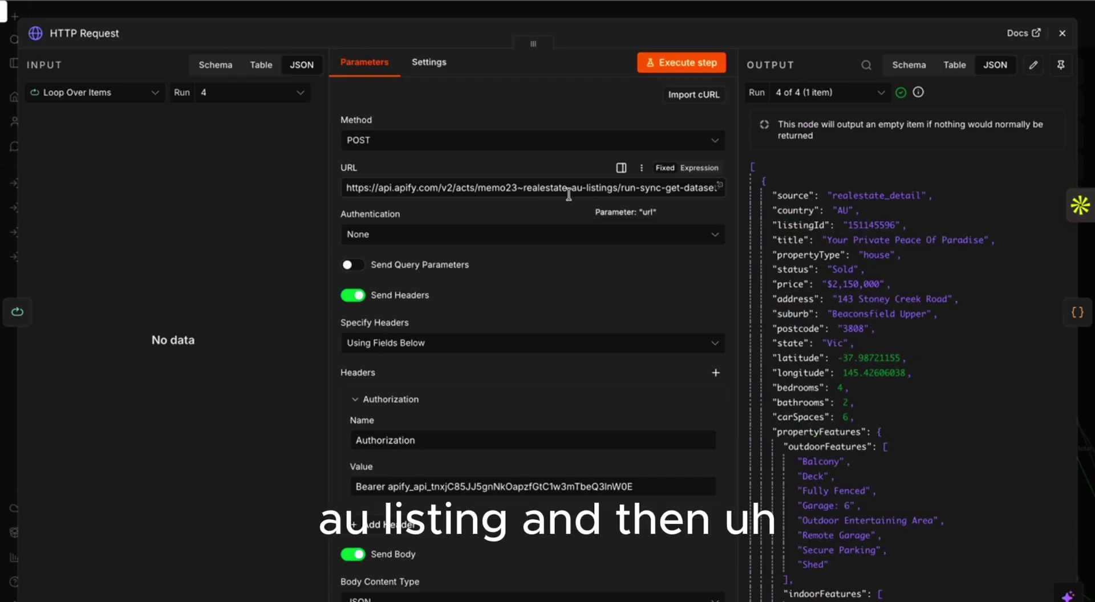
{"action": "scroll", "coordinate": [536, 199], "scroll_direction": "down", "scroll_amount": 5}
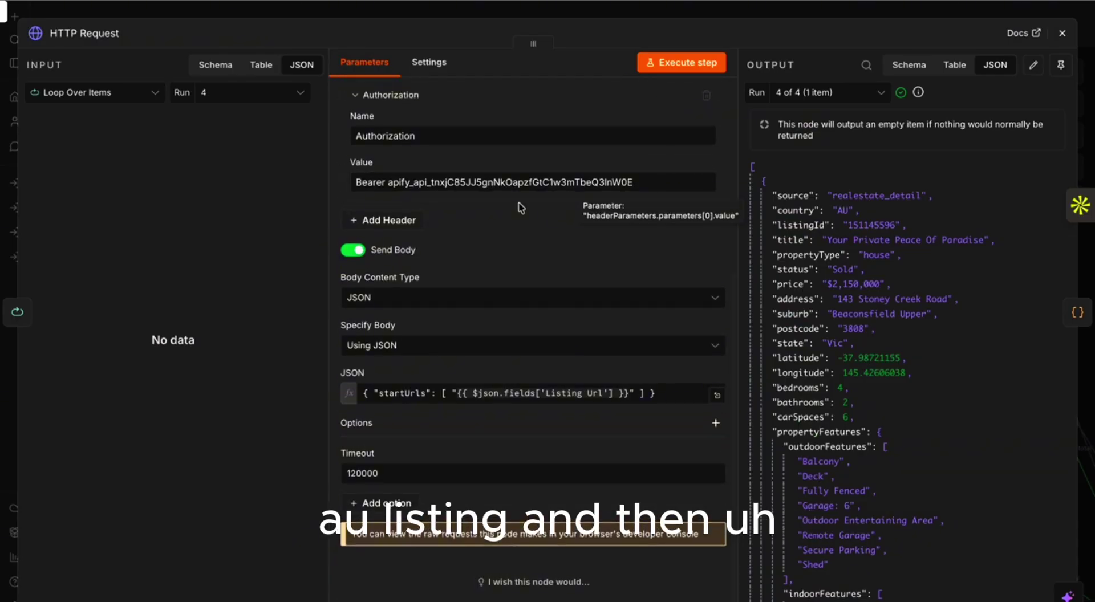
{"action": "scroll", "coordinate": [491, 211], "scroll_direction": "up", "scroll_amount": 5}
{"action": "scroll", "coordinate": [460, 244], "scroll_direction": "down", "scroll_amount": 1}
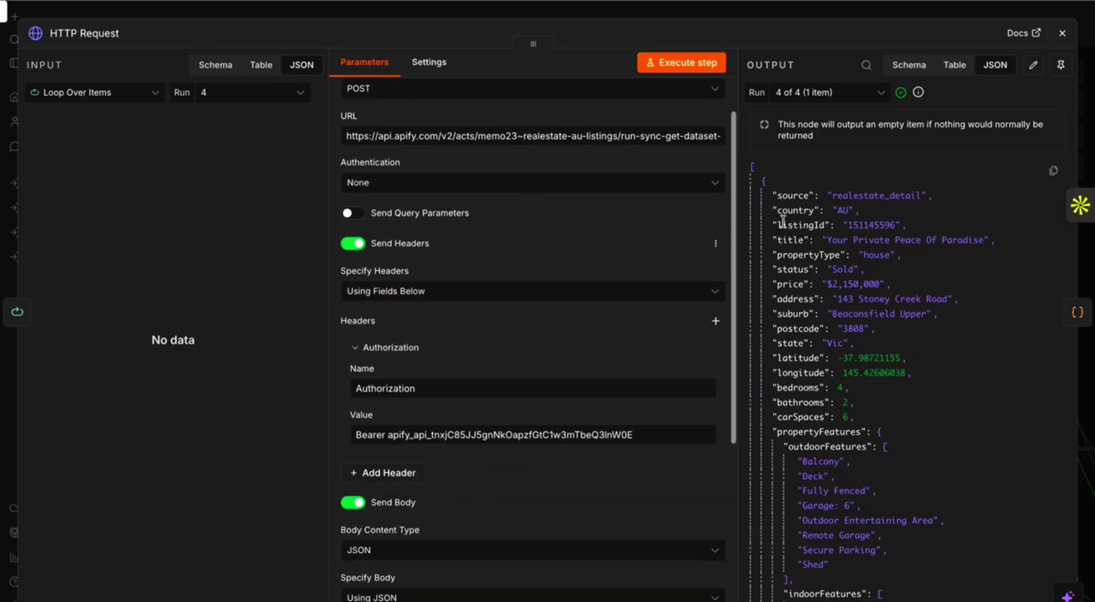
- Read through the scraped listing details in the HTTP Request node's JSON output, then close the node
{"action": "scroll", "coordinate": [810, 299], "scroll_direction": "down", "scroll_amount": 3}
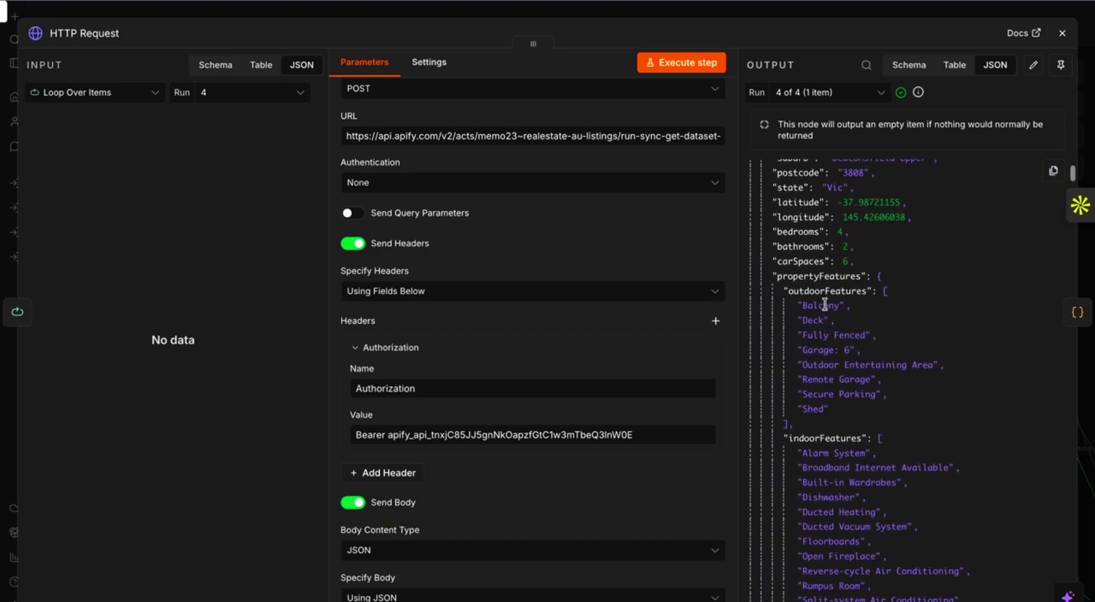
{"action": "scroll", "coordinate": [924, 285], "scroll_direction": "up", "scroll_amount": 3}
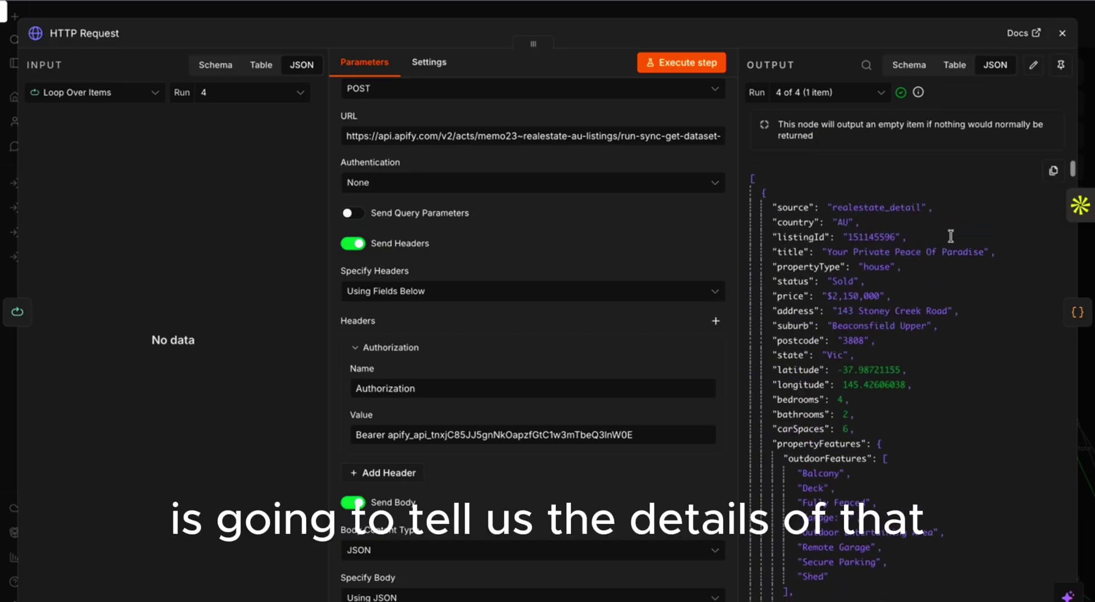
{"action": "scroll", "coordinate": [903, 342], "scroll_direction": "down", "scroll_amount": 2}
{"action": "scroll", "coordinate": [902, 343], "scroll_direction": "down", "scroll_amount": 6}
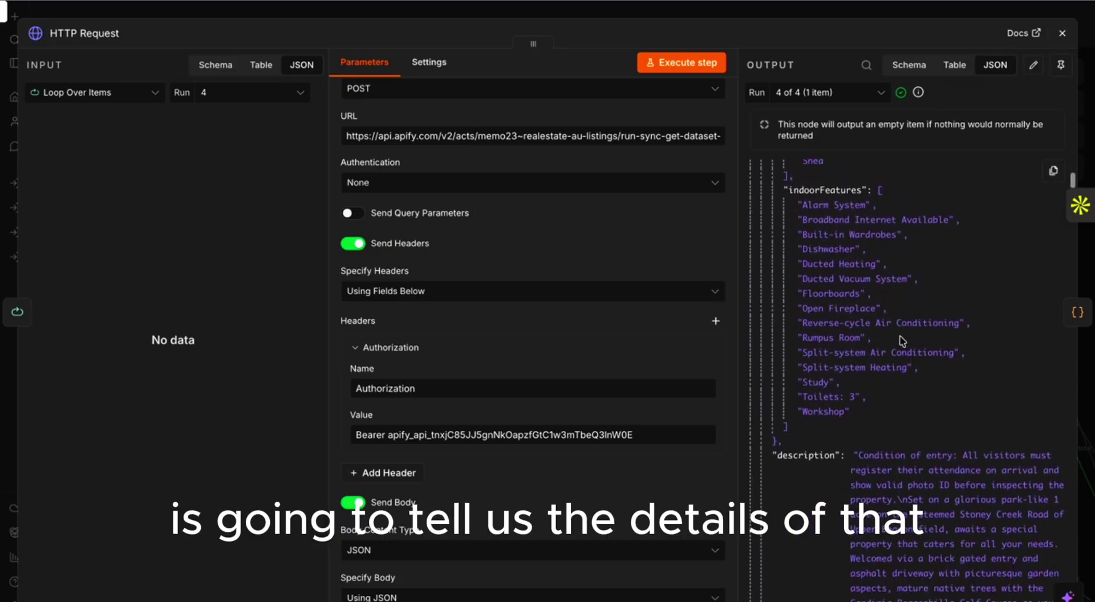
{"action": "scroll", "coordinate": [902, 342], "scroll_direction": "up", "scroll_amount": 8}
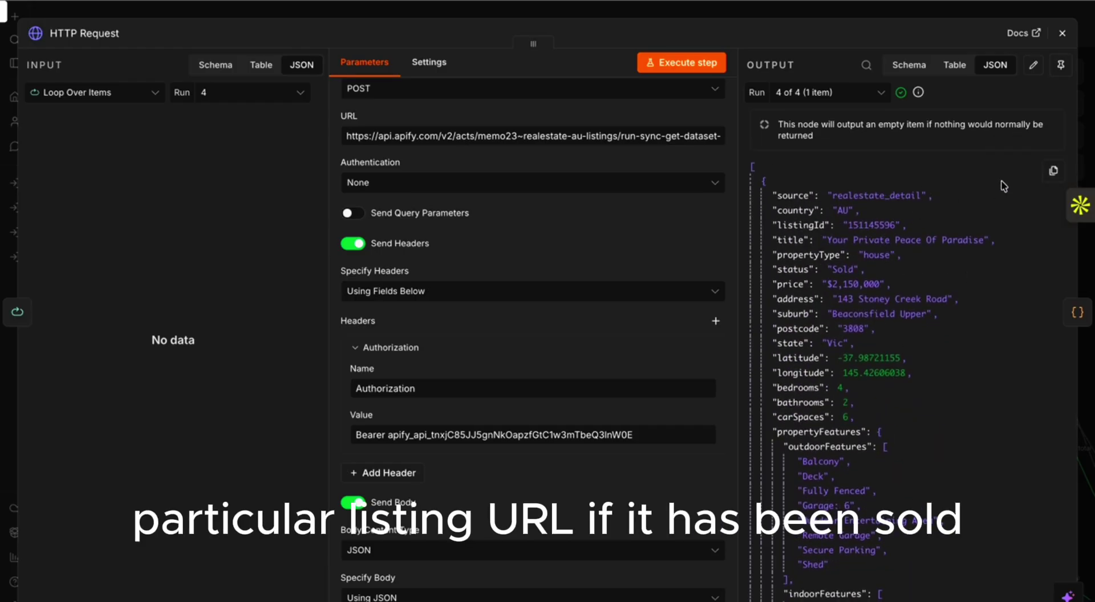
{"action": "scroll", "coordinate": [660, 352], "scroll_direction": "down", "scroll_amount": 5}
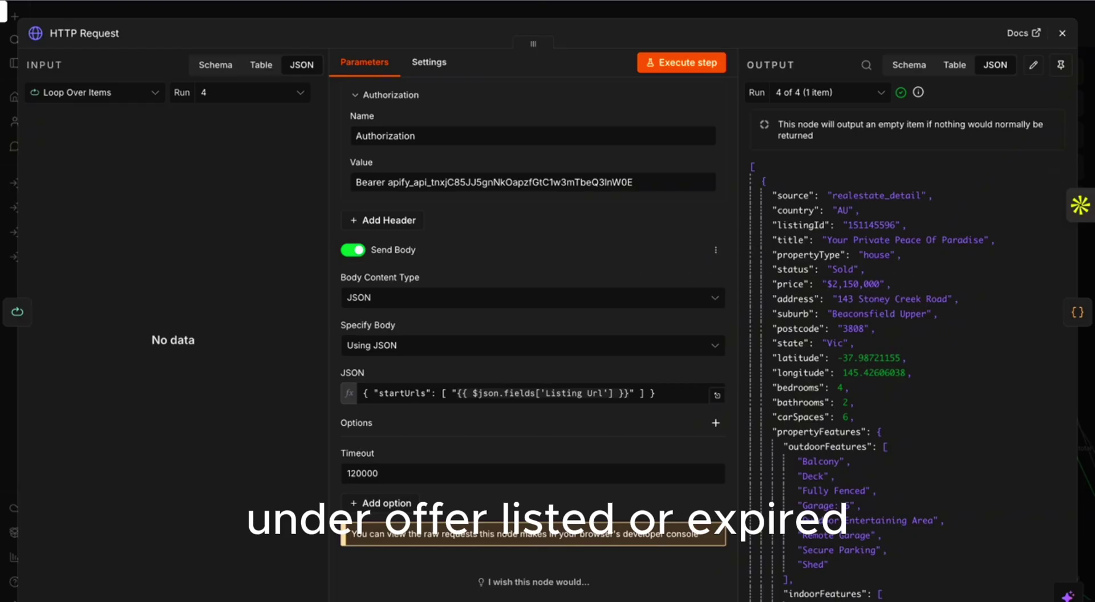
{"action": "left_click", "coordinate": [1061, 33]}
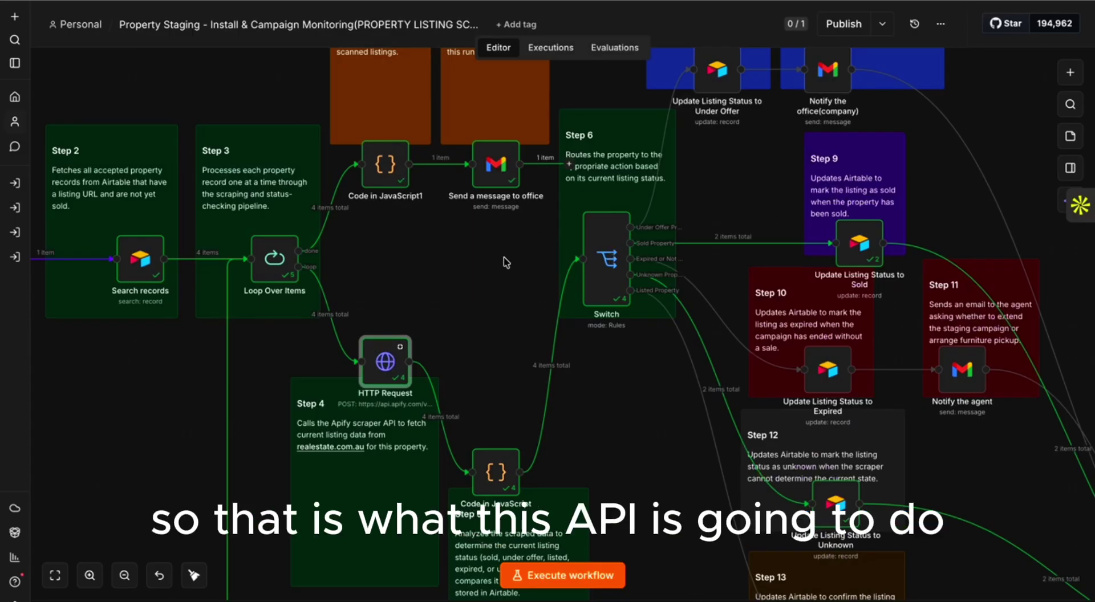
- Open the Schedule Trigger node in Step 1, check its trigger interval settings, and close it
{"action": "scroll", "coordinate": [435, 325], "scroll_direction": "left", "scroll_amount": 2}
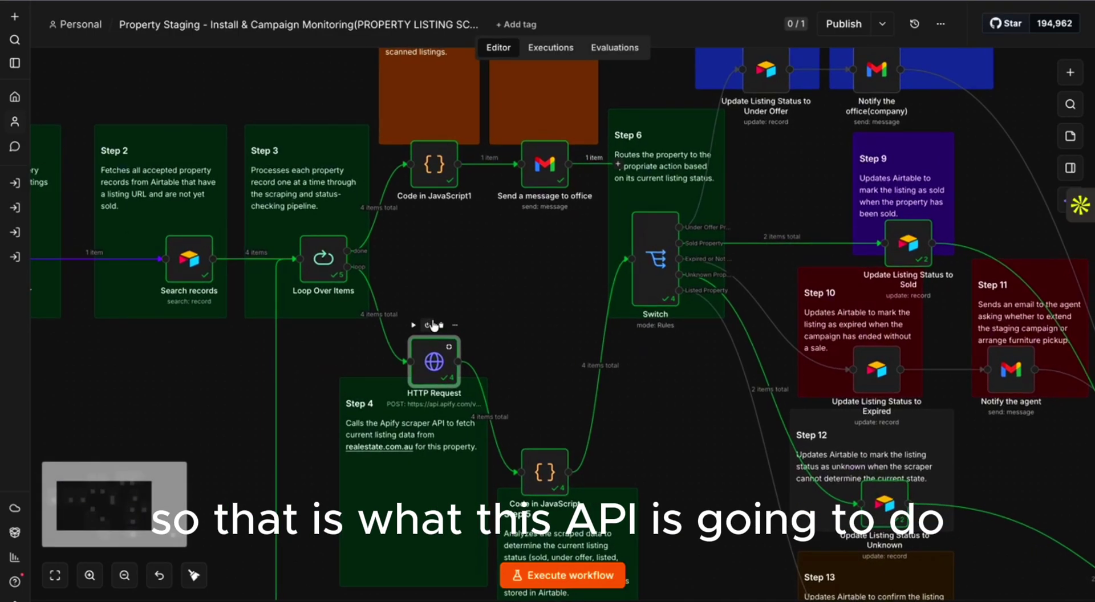
{"action": "scroll", "coordinate": [433, 325], "scroll_direction": "left", "scroll_amount": 8}
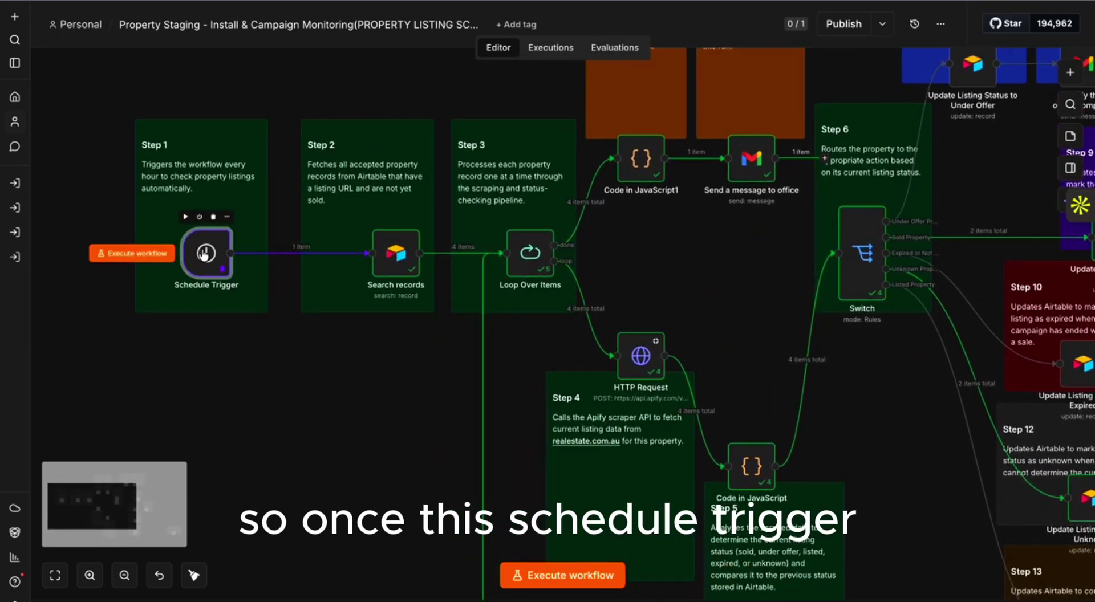
{"action": "double_click", "coordinate": [226, 265]}
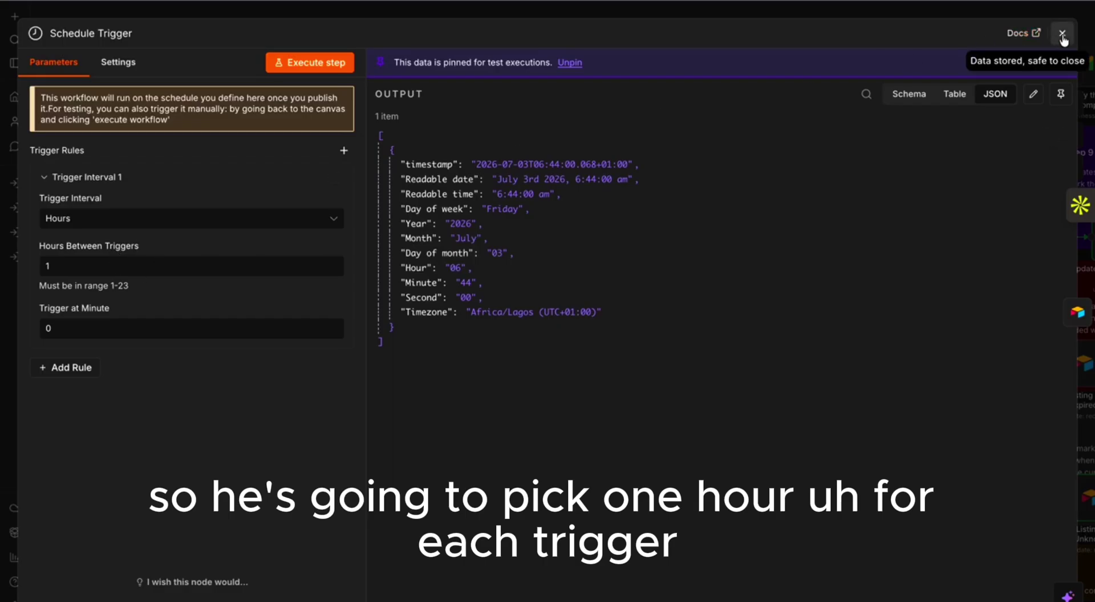
{"action": "key", "text": "Escape"}
- Open the Airtable Search records node, review its filter formula and returned lead records, and close it
{"action": "scroll", "coordinate": [387, 274], "scroll_direction": "right", "scroll_amount": 2}
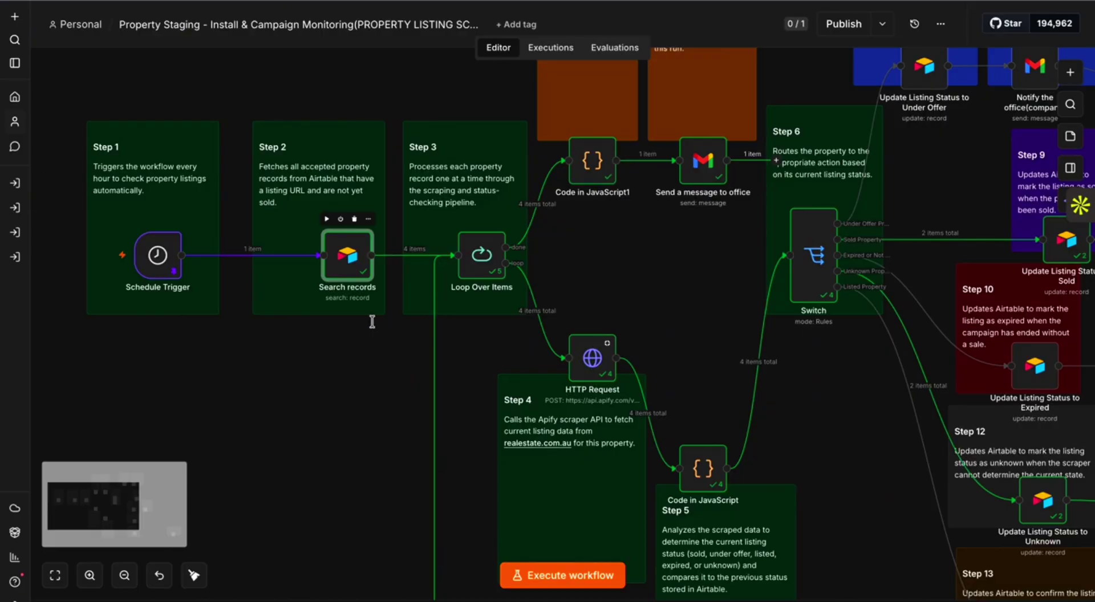
{"action": "key", "text": "Return"}
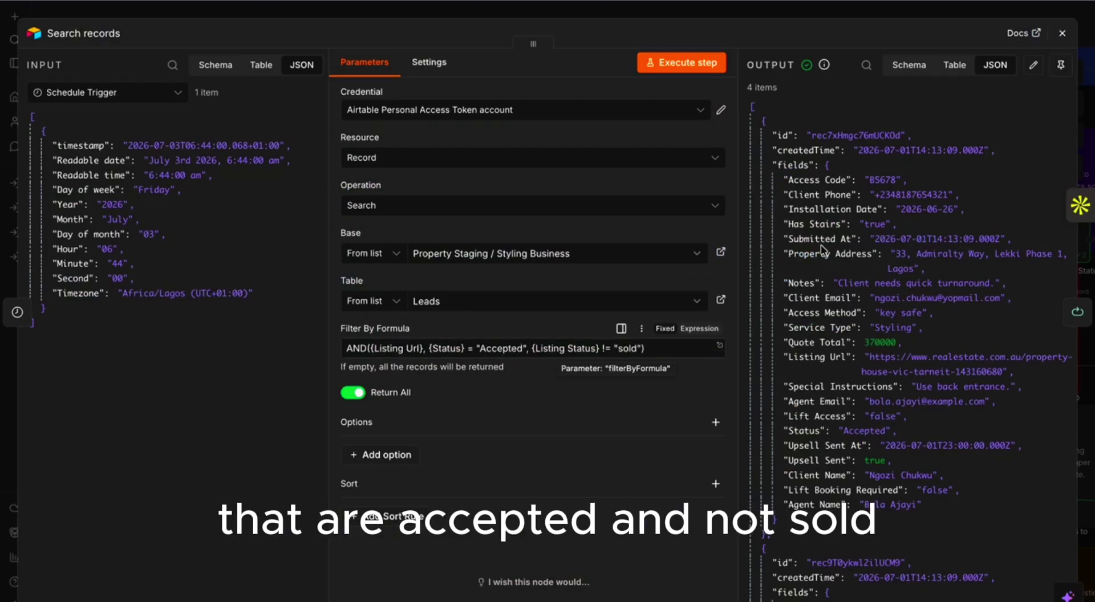
{"action": "scroll", "coordinate": [913, 245], "scroll_direction": "down", "scroll_amount": 3}
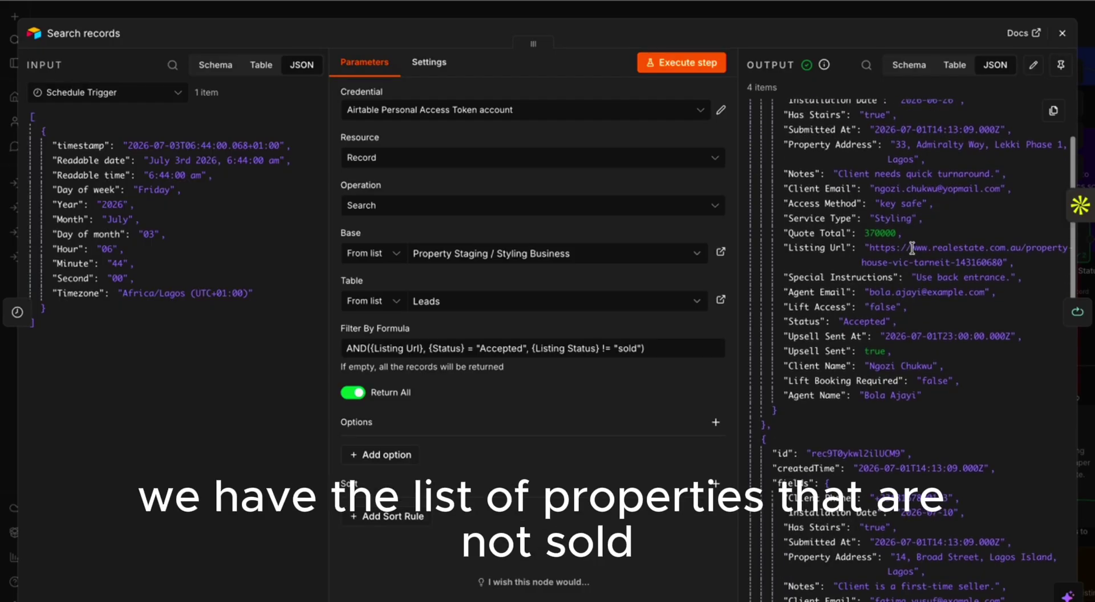
{"action": "scroll", "coordinate": [912, 249], "scroll_direction": "up", "scroll_amount": 3}
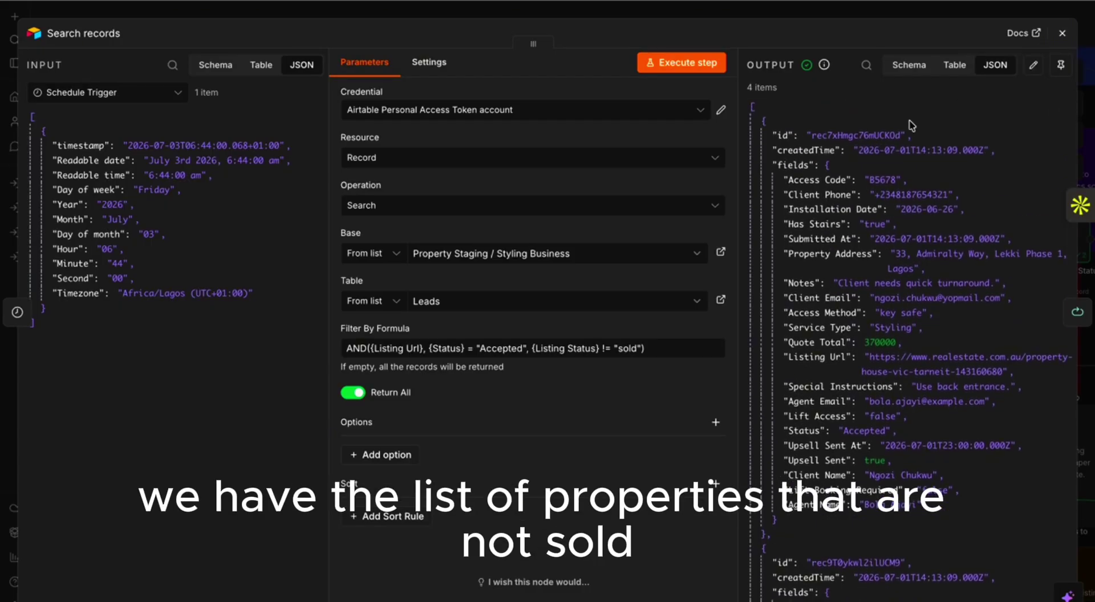
{"action": "key", "text": "Escape"}
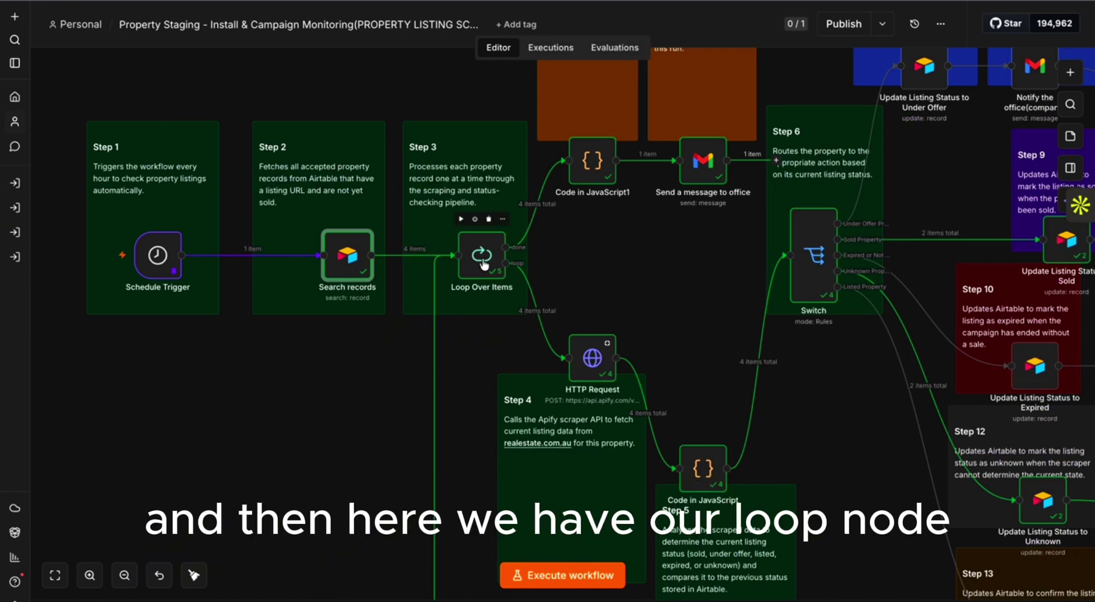
- Examine the Step 3 Loop Over Items node and its loop branch, and select the HTTP Request node it feeds
{"action": "scroll", "coordinate": [484, 265], "scroll_direction": "right", "scroll_amount": 1}
{"action": "scroll", "coordinate": [484, 264], "scroll_direction": "down", "scroll_amount": 1}
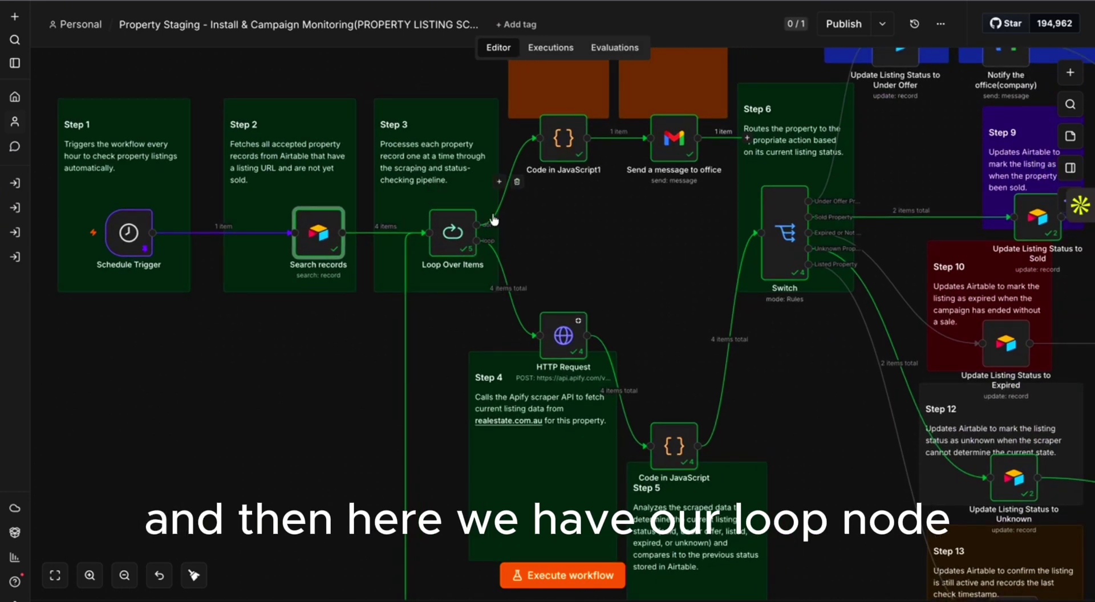
{"action": "scroll", "coordinate": [447, 270], "scroll_direction": "up", "scroll_amount": 3}
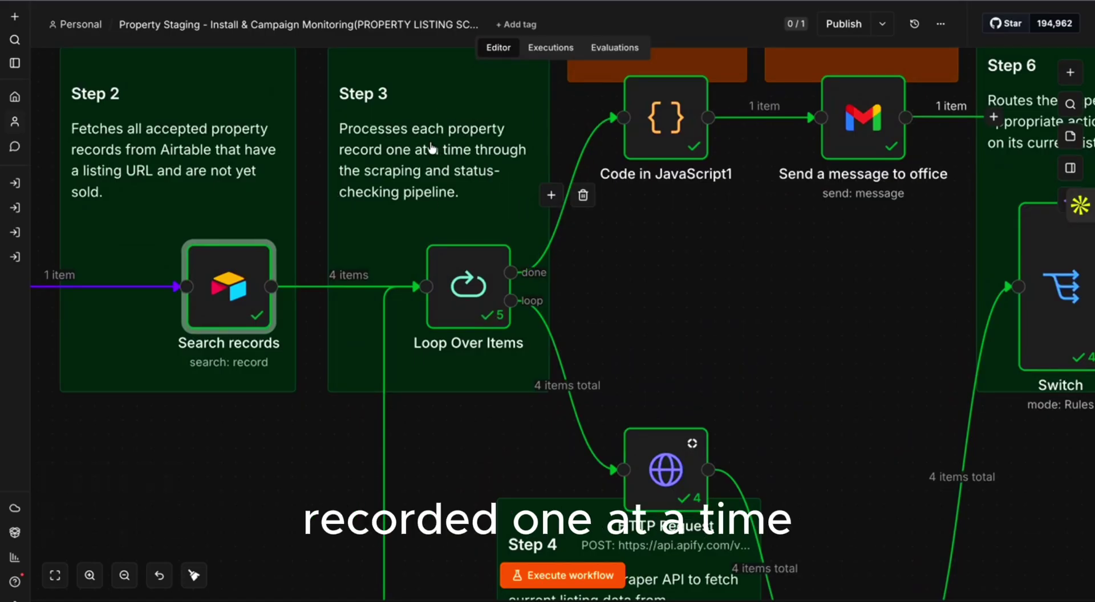
{"action": "scroll", "coordinate": [432, 149], "scroll_direction": "down", "scroll_amount": 1}
{"action": "scroll", "coordinate": [432, 149], "scroll_direction": "down", "scroll_amount": 3}
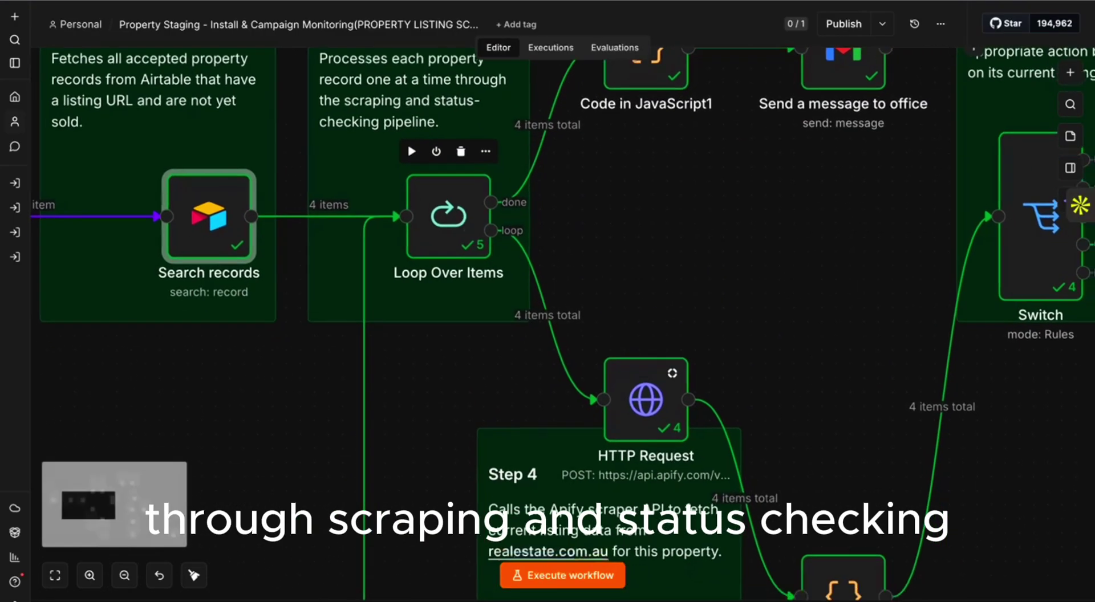
{"action": "scroll", "coordinate": [540, 307], "scroll_direction": "down", "scroll_amount": 1}
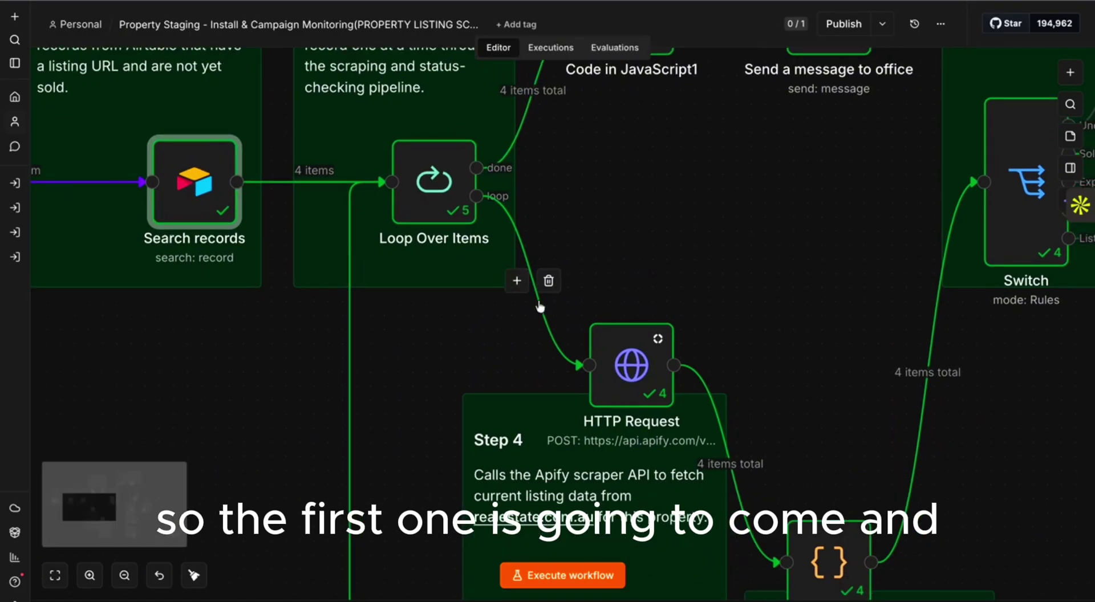
{"action": "scroll", "coordinate": [540, 306], "scroll_direction": "down", "scroll_amount": 1}
{"action": "scroll", "coordinate": [613, 340], "scroll_direction": "up", "scroll_amount": 2}
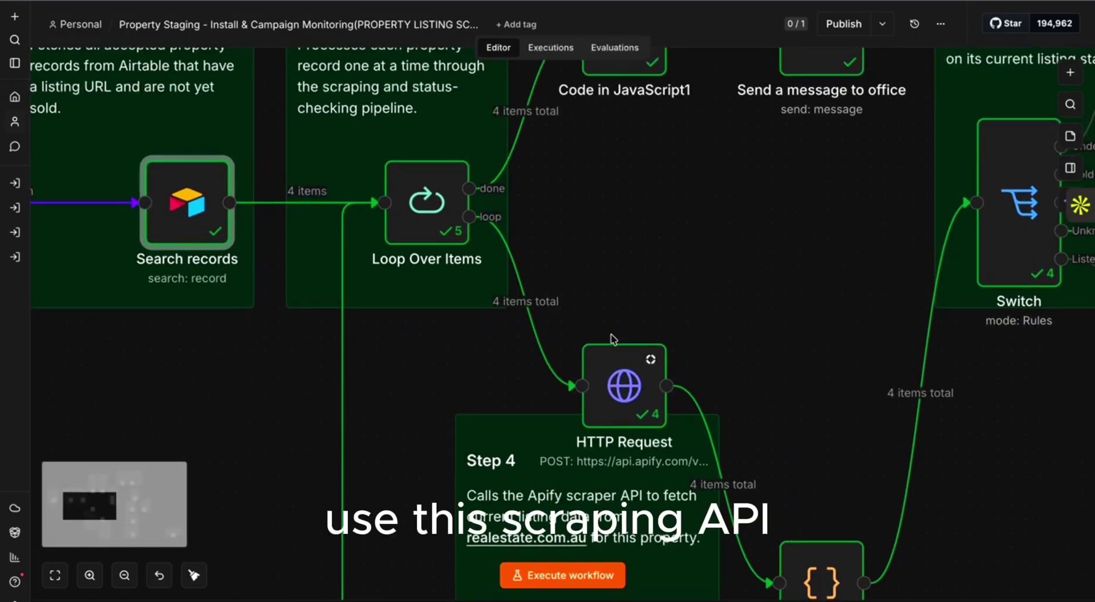
{"action": "scroll", "coordinate": [613, 340], "scroll_direction": "up", "scroll_amount": 1}
{"action": "left_click", "coordinate": [616, 423]}
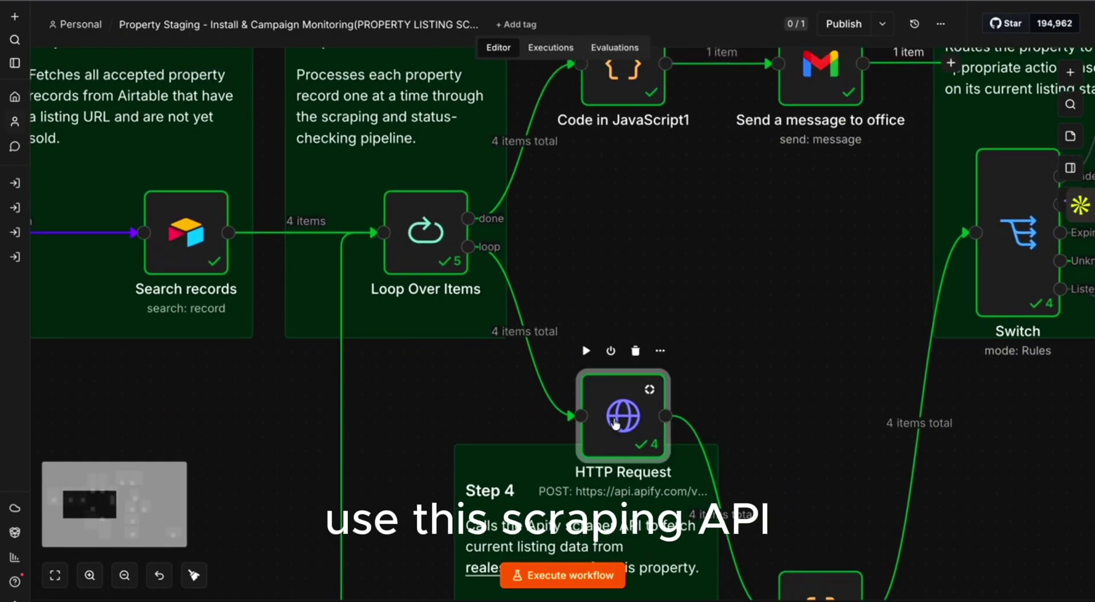
- Open the HTTP Request node, review its Apify URL, authorization header and JSON body with the Listing Url expression, and close it
{"action": "double_click", "coordinate": [627, 405]}
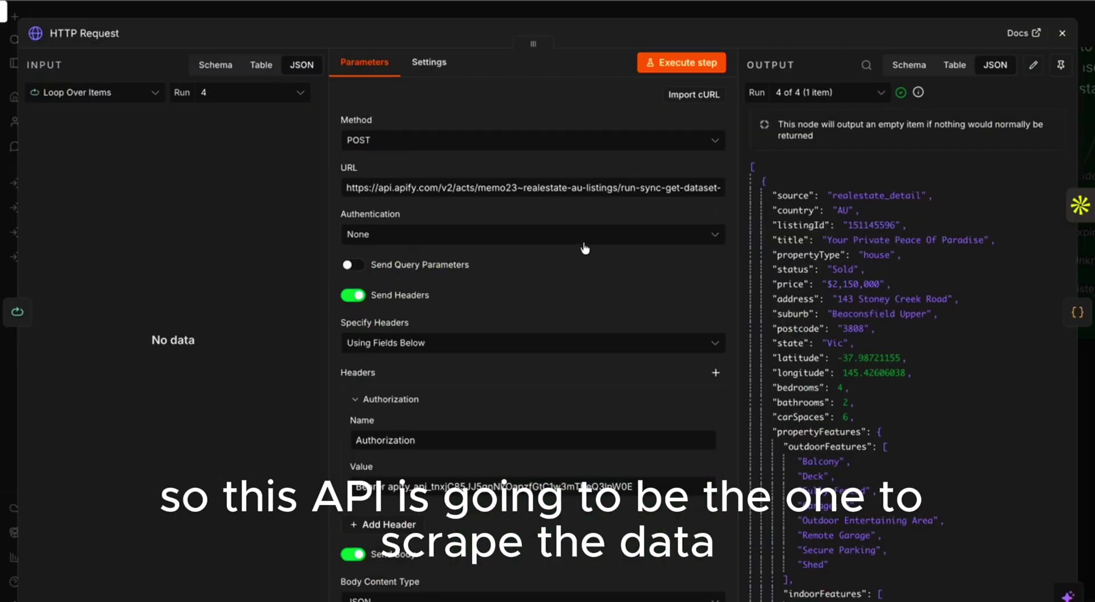
{"action": "scroll", "coordinate": [569, 350], "scroll_direction": "down", "scroll_amount": 4}
{"action": "scroll", "coordinate": [571, 352], "scroll_direction": "down", "scroll_amount": 1}
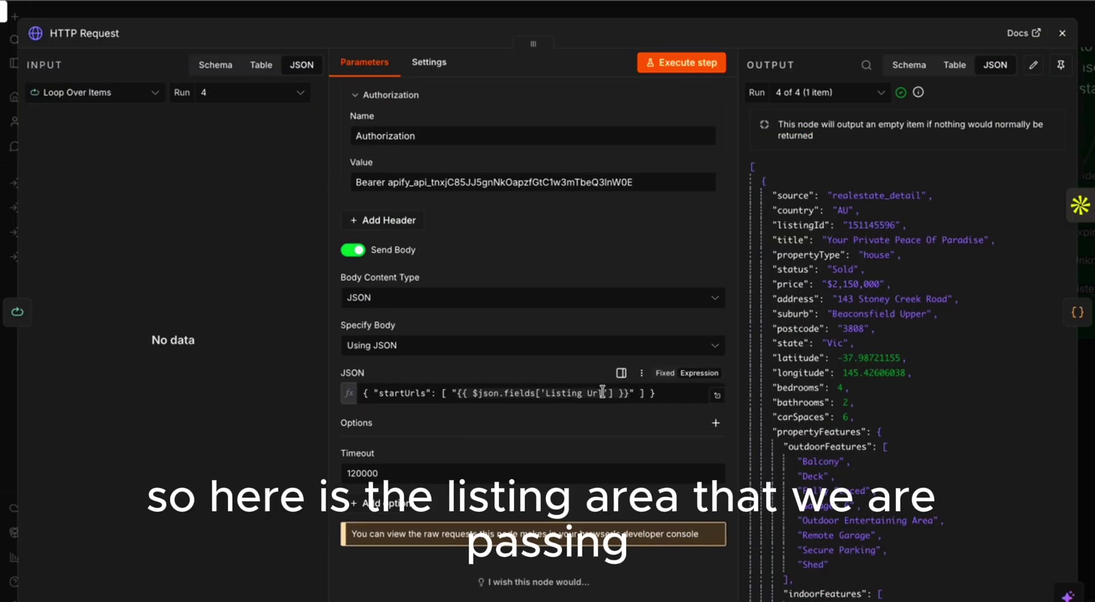
{"action": "left_click", "coordinate": [602, 392]}
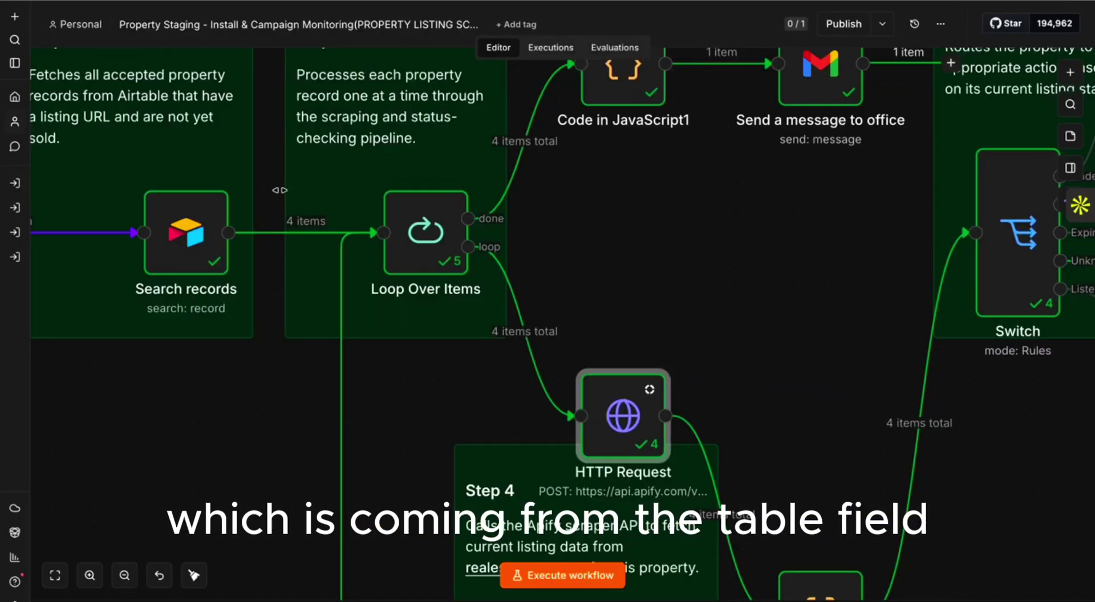
- Open the Step 5 Code in JavaScript node, review its status-checking code and JSON output, and close it
{"action": "scroll", "coordinate": [463, 272], "scroll_direction": "up", "scroll_amount": 1}
{"action": "scroll", "coordinate": [463, 272], "scroll_direction": "right", "scroll_amount": 1}
{"action": "scroll", "coordinate": [463, 271], "scroll_direction": "down", "scroll_amount": 4}
{"action": "scroll", "coordinate": [463, 271], "scroll_direction": "right", "scroll_amount": 3}
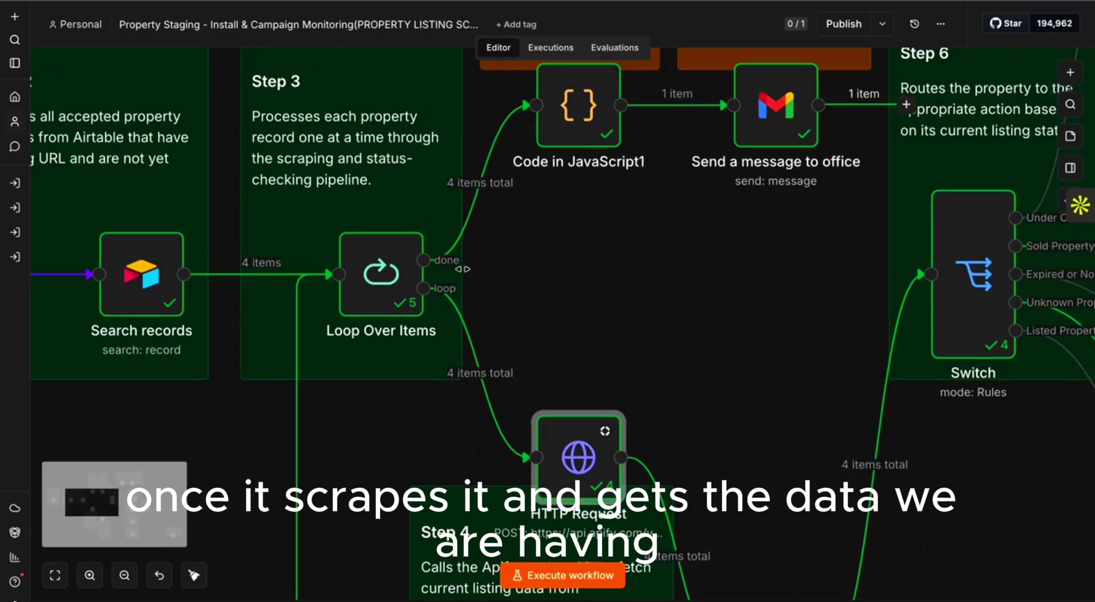
{"action": "scroll", "coordinate": [613, 378], "scroll_direction": "down", "scroll_amount": 3}
{"action": "scroll", "coordinate": [613, 379], "scroll_direction": "right", "scroll_amount": 1}
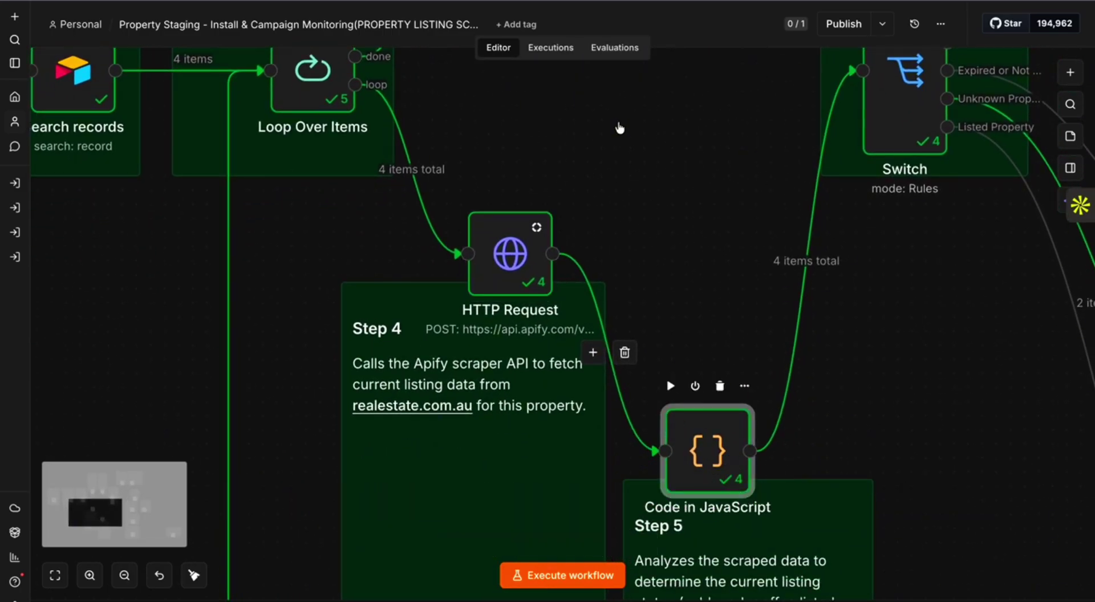
{"action": "key", "text": "Return"}
{"action": "scroll", "coordinate": [526, 217], "scroll_direction": "down", "scroll_amount": 1}
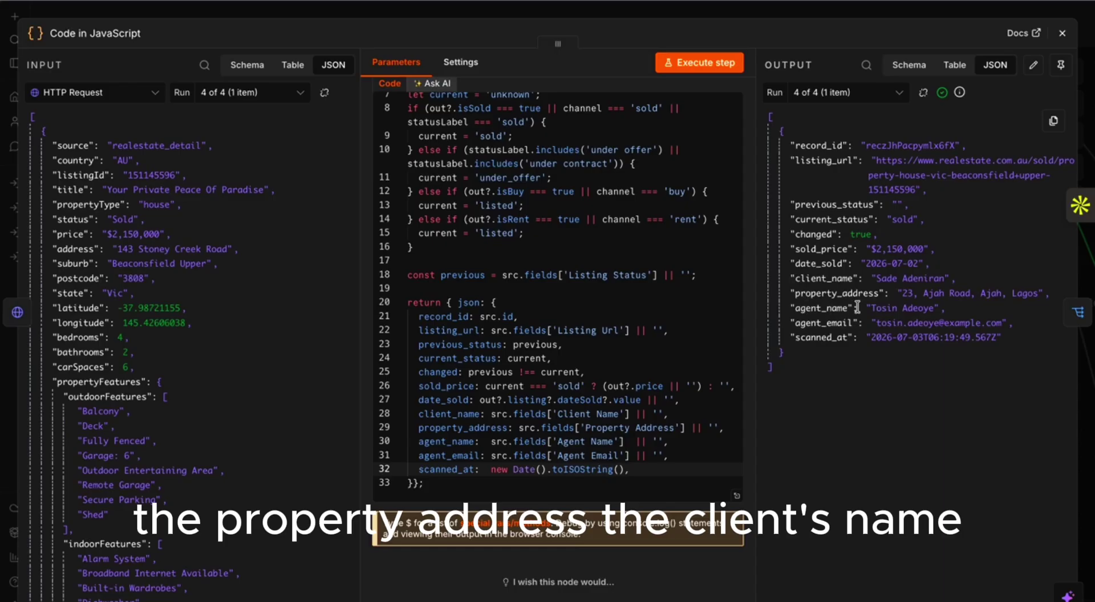
{"action": "left_click", "coordinate": [1067, 37]}
- Open the Step 6 Switch node, review all its current_status routing rules from under_offer to listed, and close it
{"action": "scroll", "coordinate": [612, 214], "scroll_direction": "right", "scroll_amount": 5}
{"action": "scroll", "coordinate": [612, 213], "scroll_direction": "up", "scroll_amount": 3}
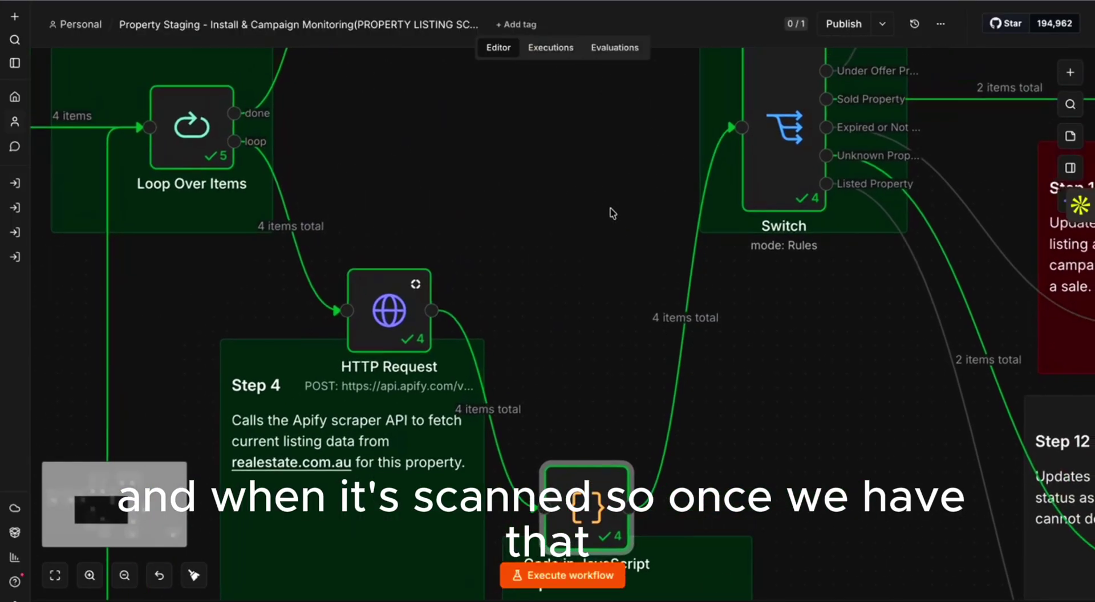
{"action": "scroll", "coordinate": [612, 213], "scroll_direction": "right", "scroll_amount": 3}
{"action": "scroll", "coordinate": [612, 214], "scroll_direction": "up", "scroll_amount": 2}
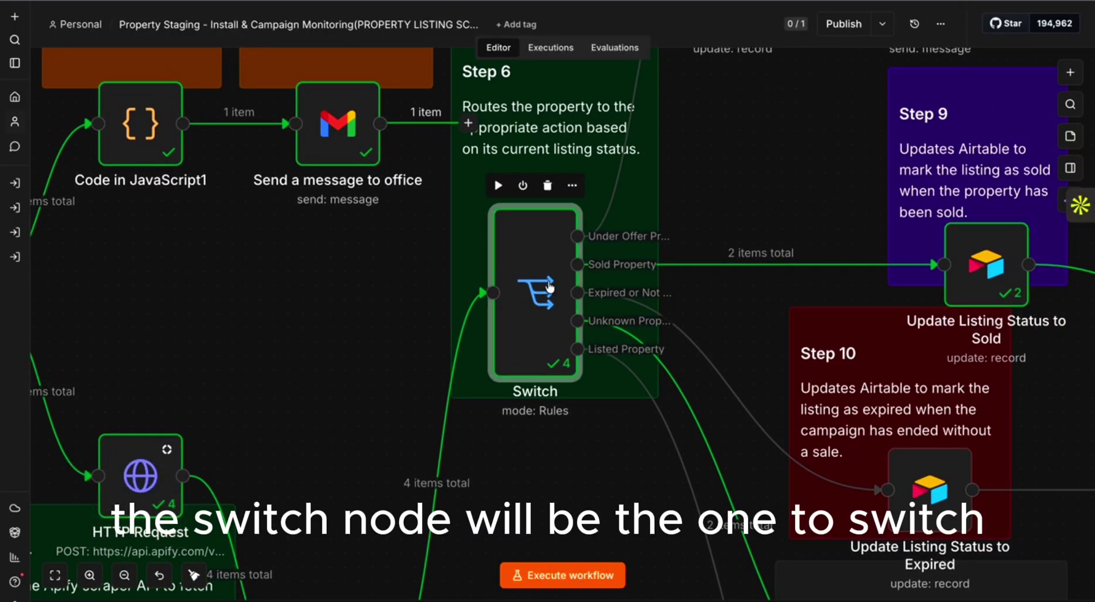
{"action": "double_click", "coordinate": [567, 220]}
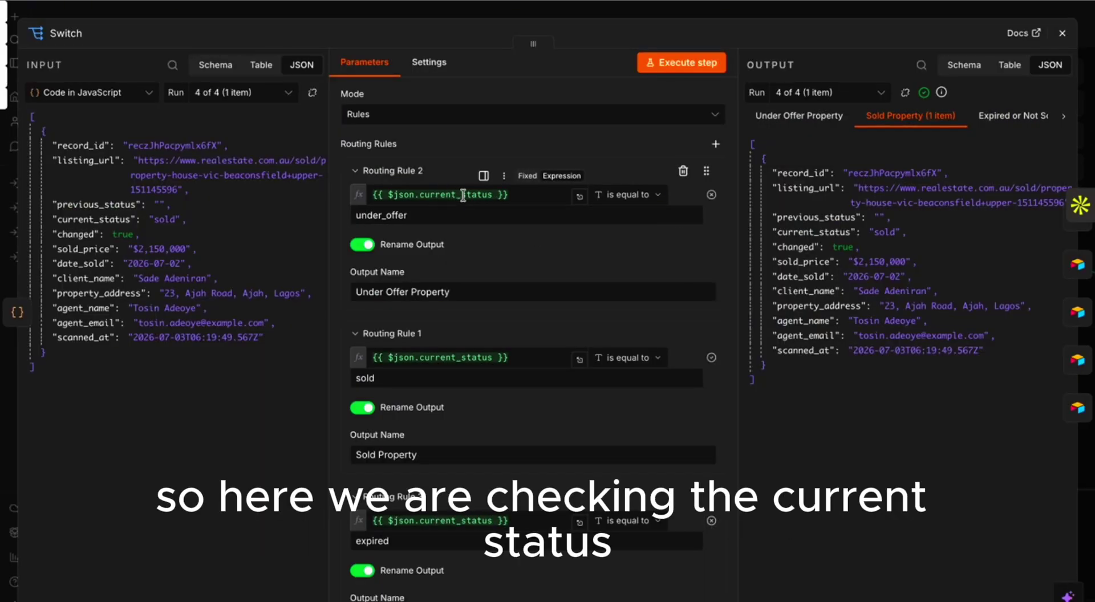
{"action": "scroll", "coordinate": [461, 201], "scroll_direction": "down", "scroll_amount": 1}
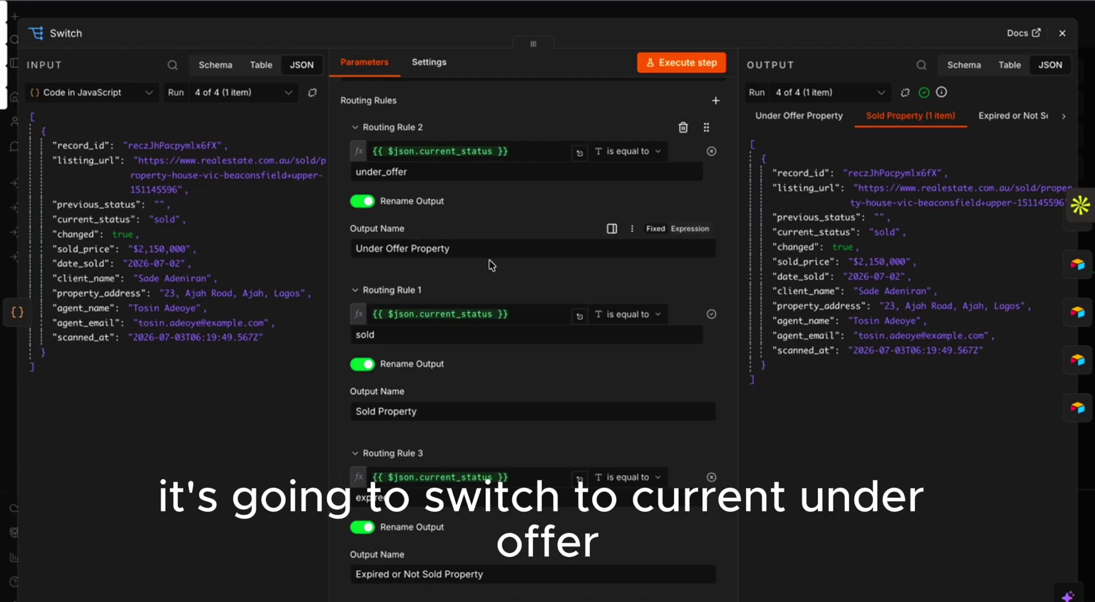
{"action": "scroll", "coordinate": [490, 264], "scroll_direction": "down", "scroll_amount": 2}
{"action": "scroll", "coordinate": [465, 296], "scroll_direction": "down", "scroll_amount": 2}
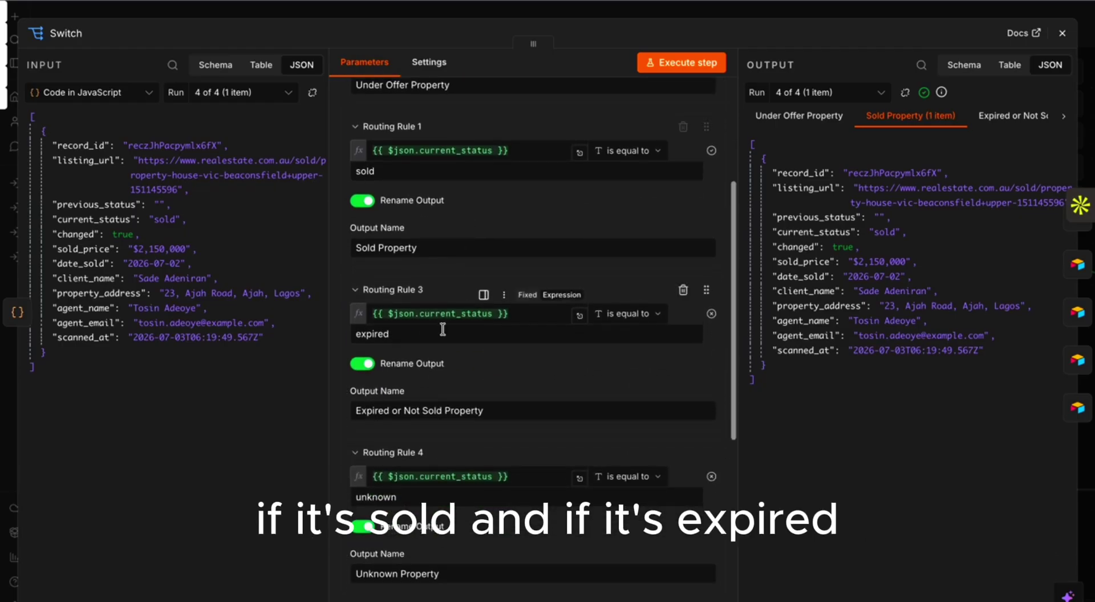
{"action": "scroll", "coordinate": [389, 343], "scroll_direction": "down", "scroll_amount": 2}
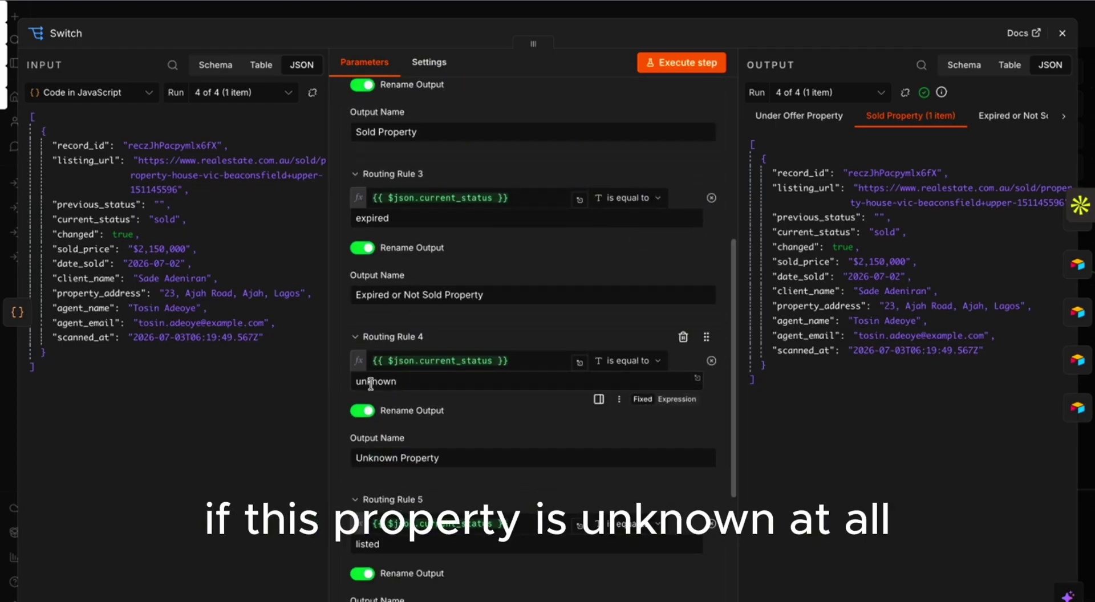
{"action": "scroll", "coordinate": [433, 410], "scroll_direction": "down", "scroll_amount": 2}
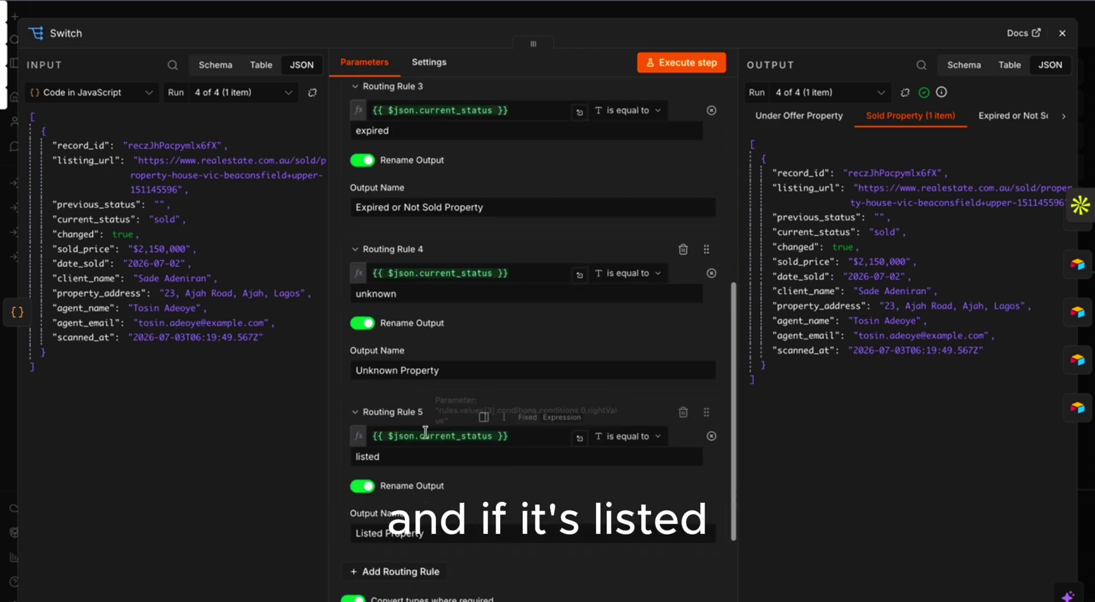
{"action": "scroll", "coordinate": [529, 263], "scroll_direction": "up", "scroll_amount": 5}
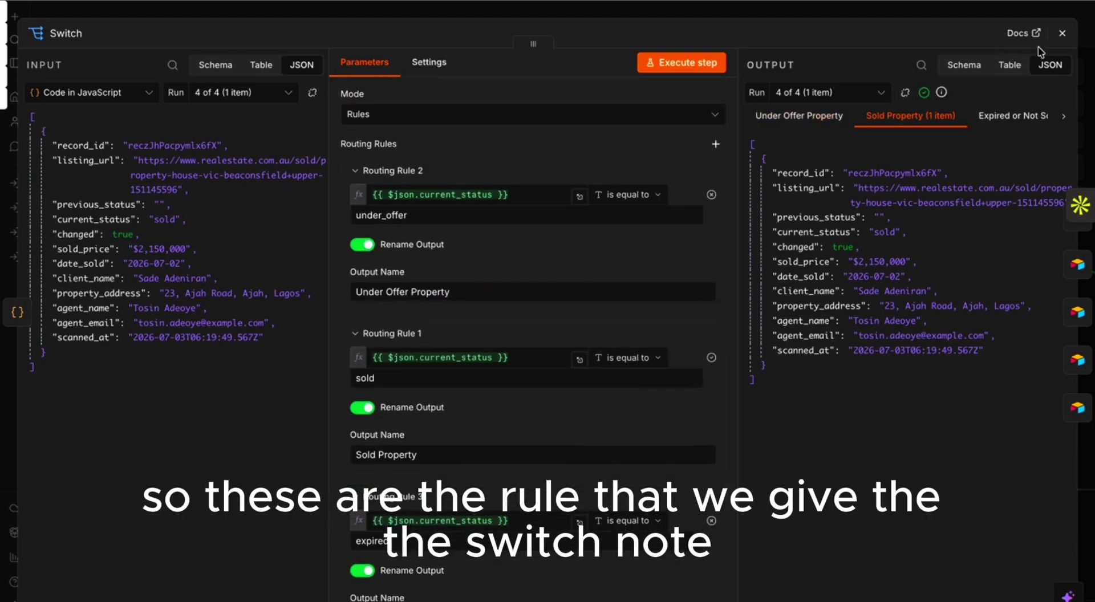
{"action": "left_click", "coordinate": [1061, 33]}
- Open the Update Listing Status to Under Offer node, review its Airtable table and column mapping, and close it
{"action": "scroll", "coordinate": [565, 245], "scroll_direction": "right", "scroll_amount": 2}
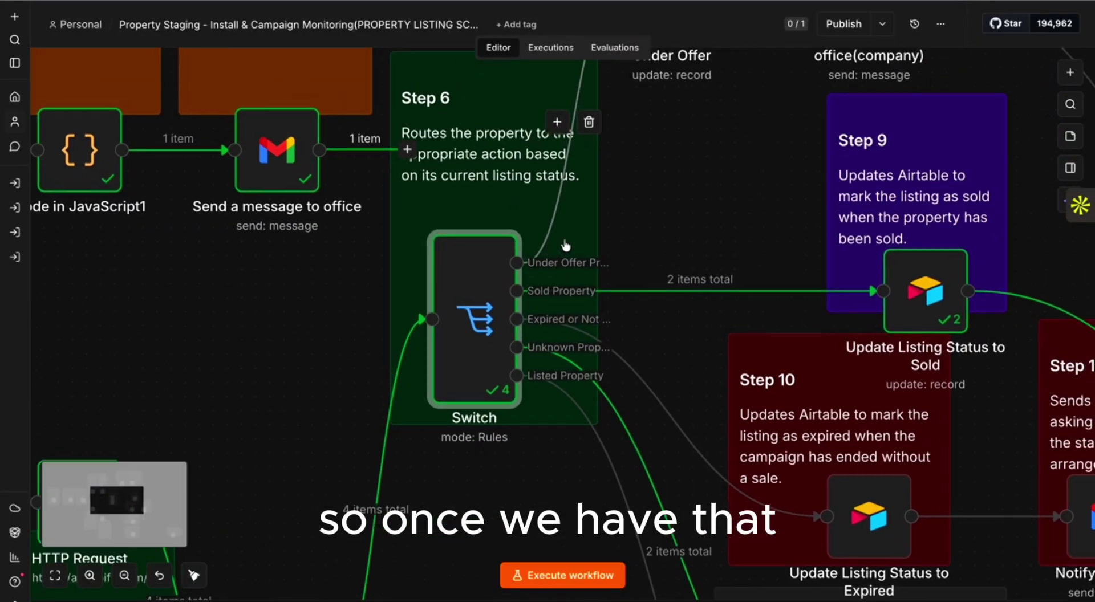
{"action": "scroll", "coordinate": [564, 247], "scroll_direction": "down", "scroll_amount": 3}
{"action": "scroll", "coordinate": [564, 247], "scroll_direction": "right", "scroll_amount": 2}
{"action": "scroll", "coordinate": [563, 247], "scroll_direction": "up", "scroll_amount": 1}
{"action": "scroll", "coordinate": [563, 247], "scroll_direction": "up", "scroll_amount": 1}
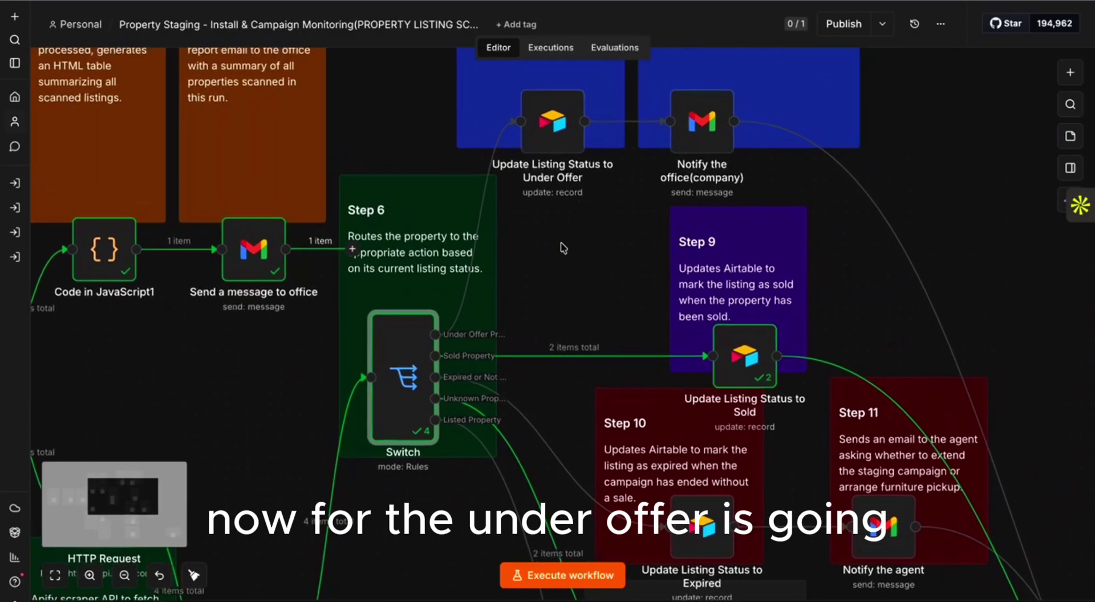
{"action": "left_click", "coordinate": [556, 122]}
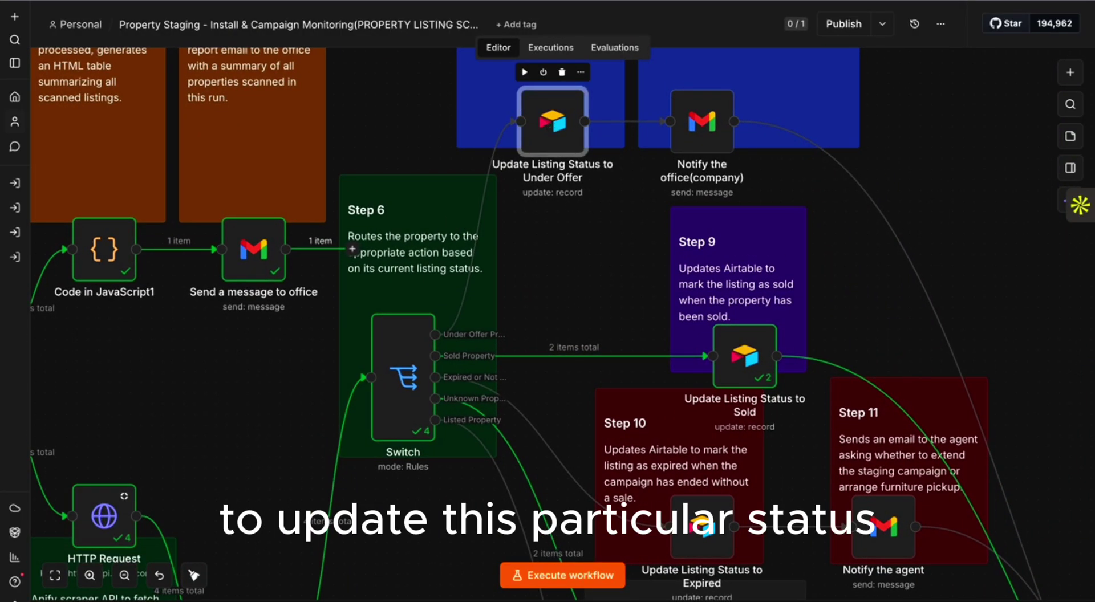
{"action": "key", "text": "Return"}
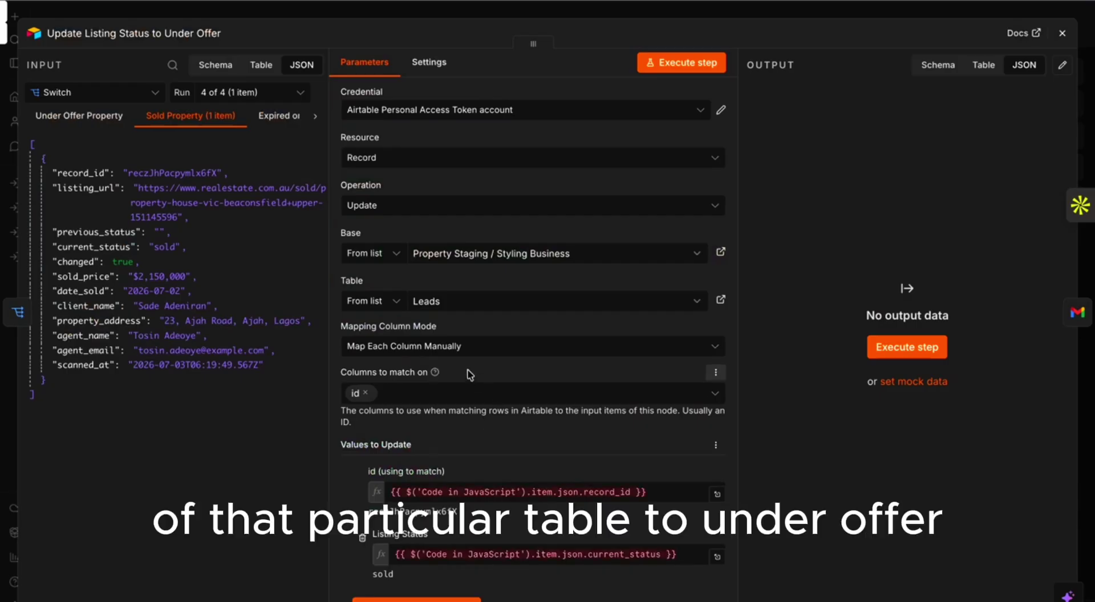
{"action": "scroll", "coordinate": [510, 488], "scroll_direction": "down", "scroll_amount": 3}
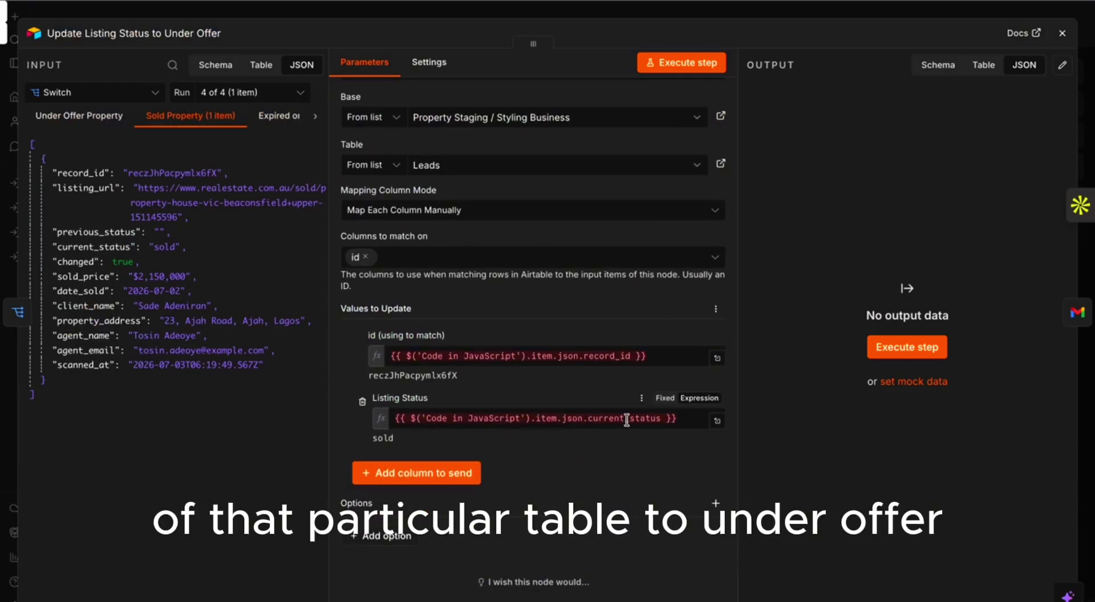
{"action": "key", "text": "Escape"}
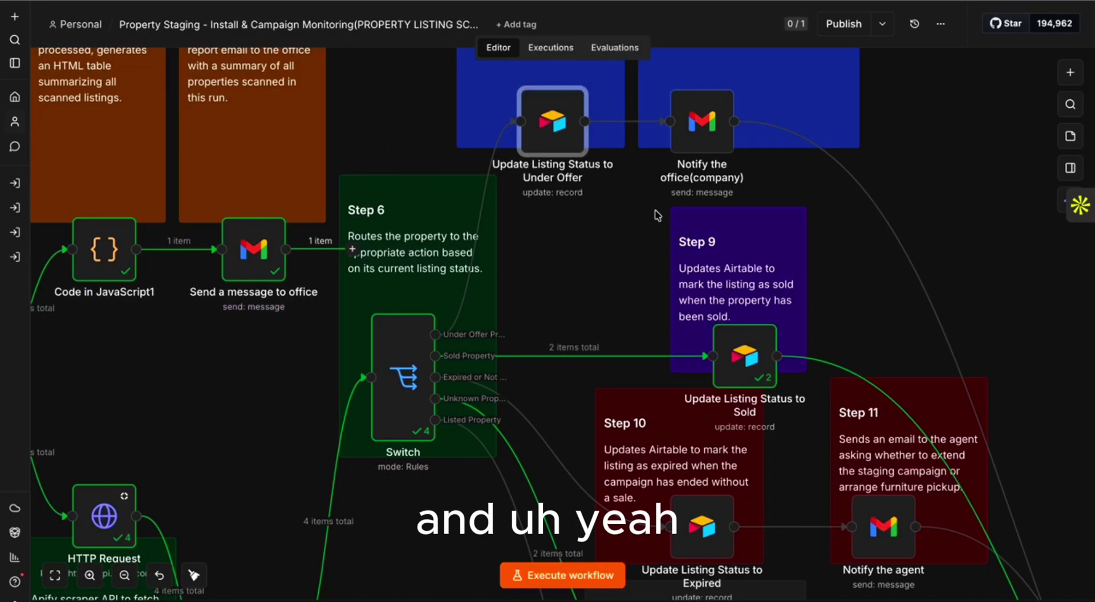
- Examine the Under Offer branch from the Switch node through the Airtable update to the office notification email
{"action": "scroll", "coordinate": [655, 215], "scroll_direction": "up", "scroll_amount": 3}
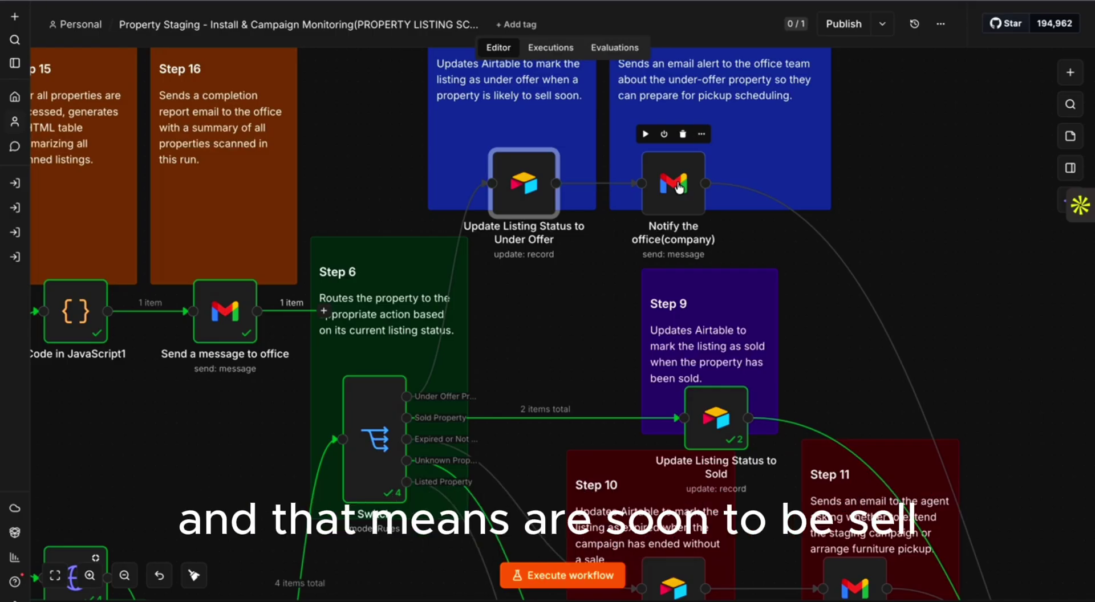
{"action": "scroll", "coordinate": [577, 240], "scroll_direction": "down", "scroll_amount": 2}
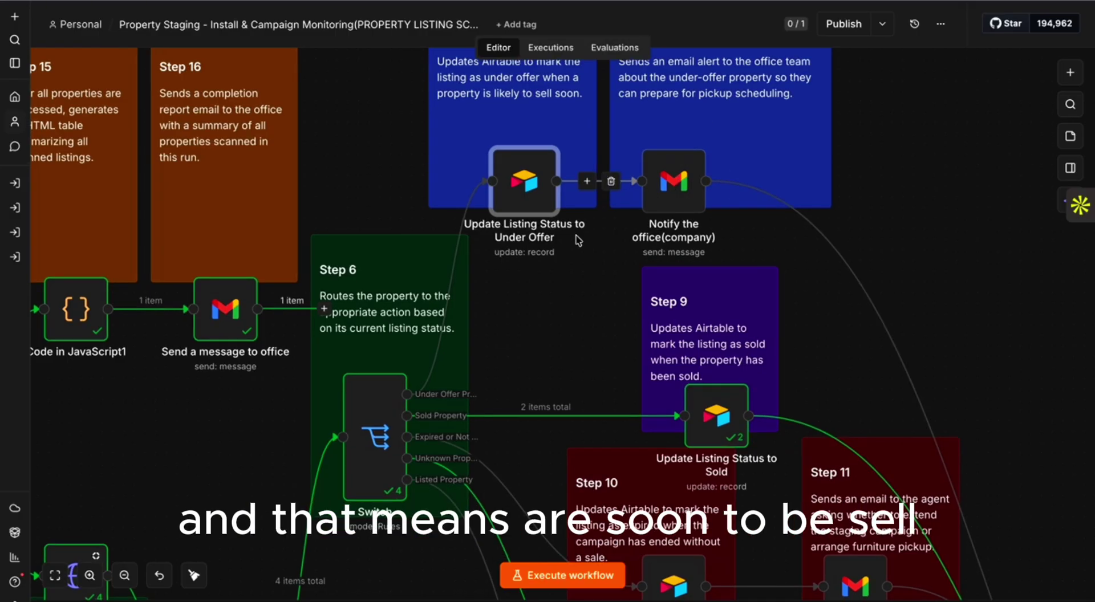
{"action": "scroll", "coordinate": [578, 240], "scroll_direction": "down", "scroll_amount": 4}
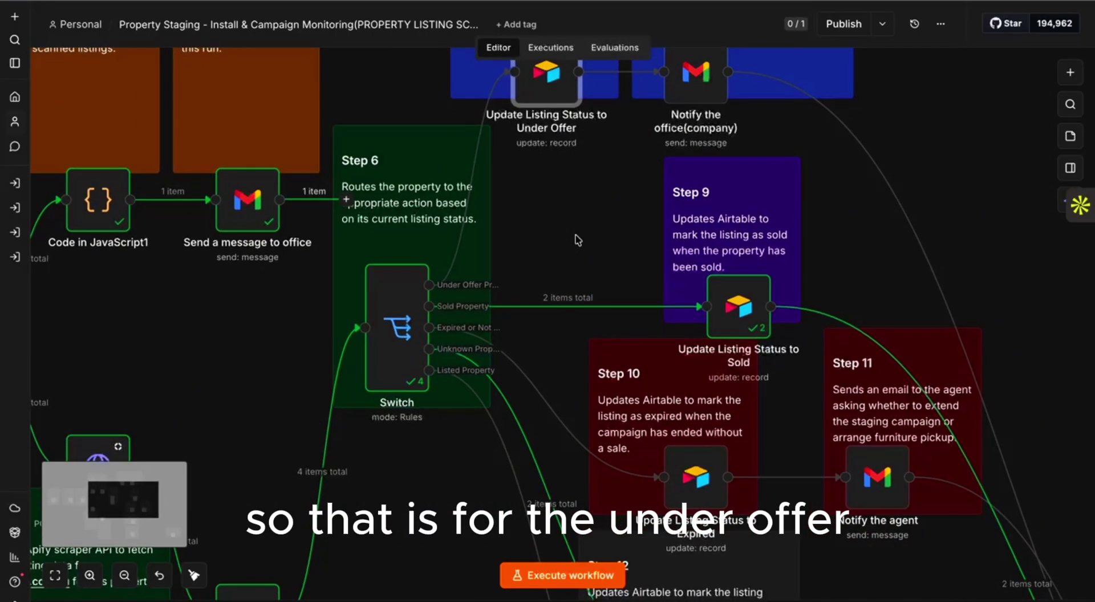
{"action": "scroll", "coordinate": [578, 240], "scroll_direction": "down", "scroll_amount": 2}
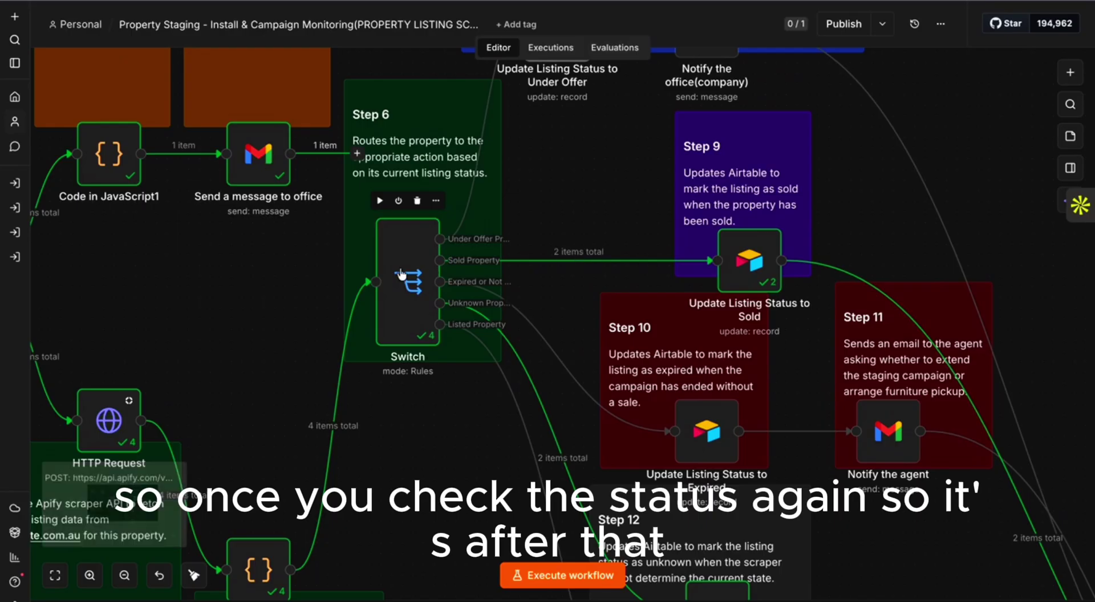
{"action": "scroll", "coordinate": [383, 251], "scroll_direction": "down", "scroll_amount": 2}
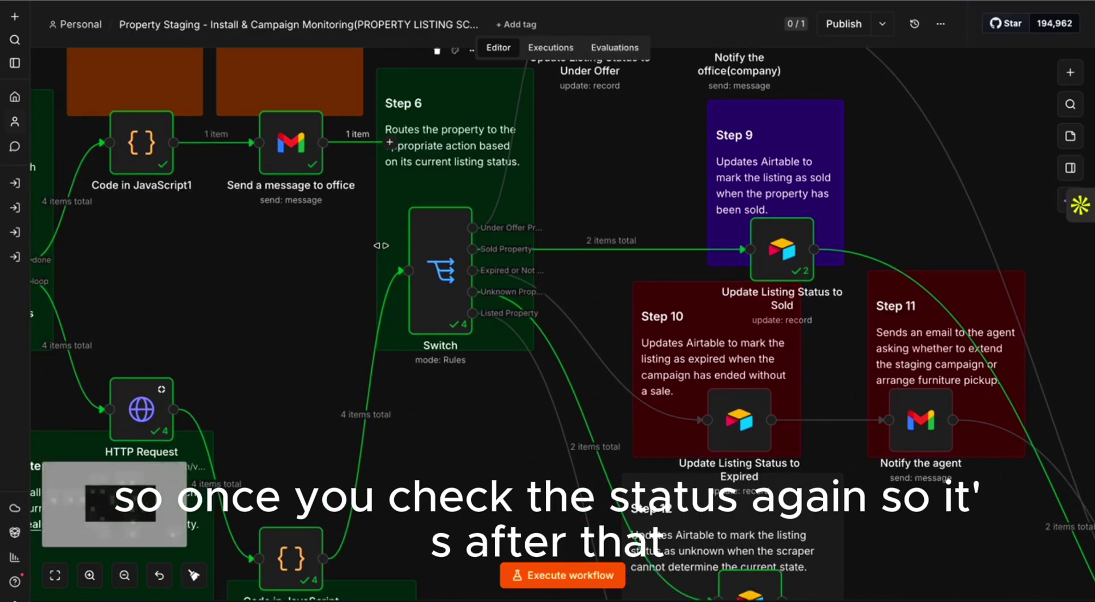
{"action": "scroll", "coordinate": [445, 311], "scroll_direction": "up", "scroll_amount": 5}
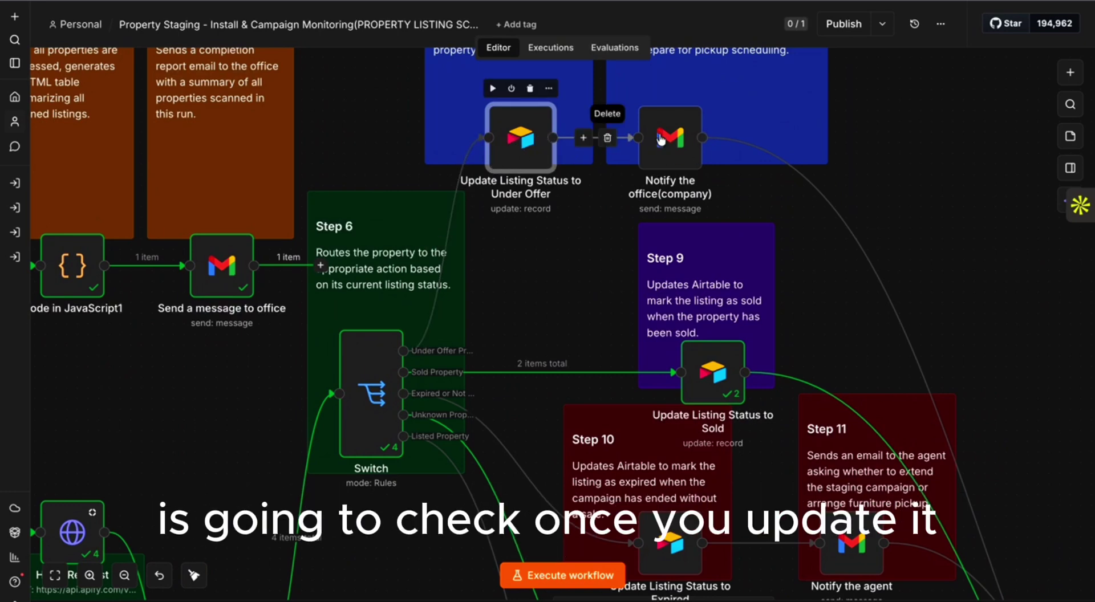
- Trace the listing status branches to the Step 14 Wait node and read the note on its pause
{"action": "scroll", "coordinate": [660, 161], "scroll_direction": "down", "scroll_amount": 2}
{"action": "scroll", "coordinate": [659, 161], "scroll_direction": "down", "scroll_amount": 6}
{"action": "scroll", "coordinate": [660, 161], "scroll_direction": "right", "scroll_amount": 6}
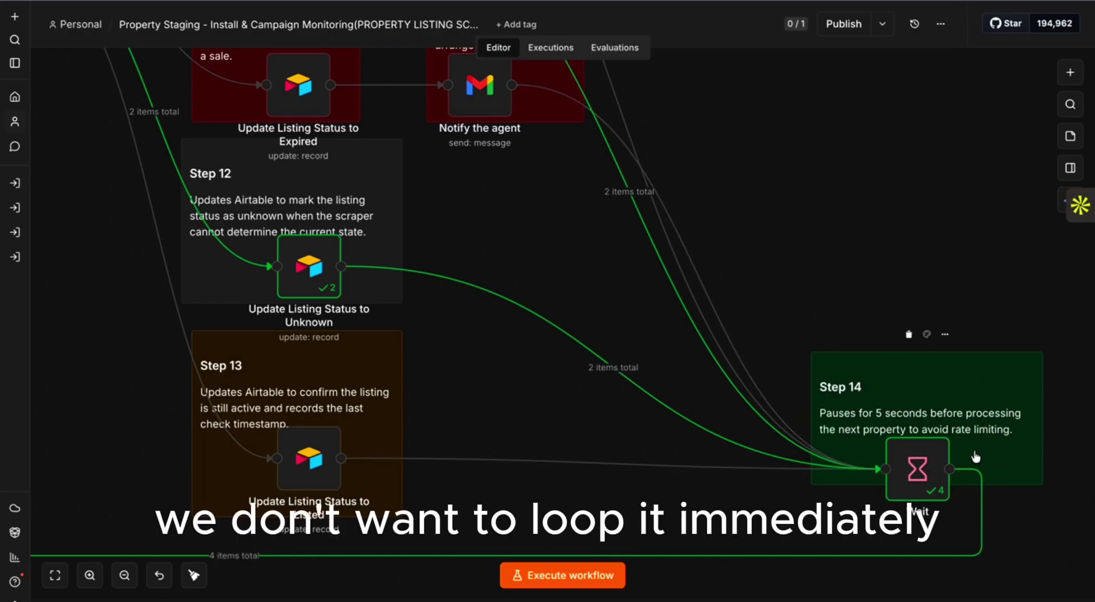
{"action": "scroll", "coordinate": [857, 276], "scroll_direction": "up", "scroll_amount": 10}
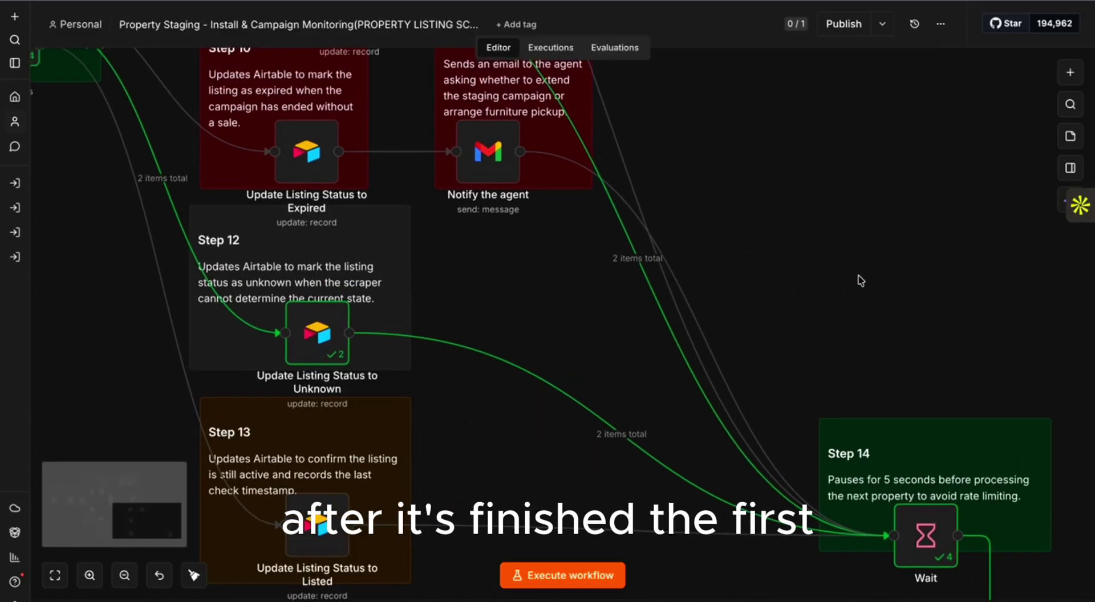
{"action": "scroll", "coordinate": [860, 281], "scroll_direction": "left", "scroll_amount": 3}
{"action": "scroll", "coordinate": [860, 281], "scroll_direction": "down", "scroll_amount": 2}
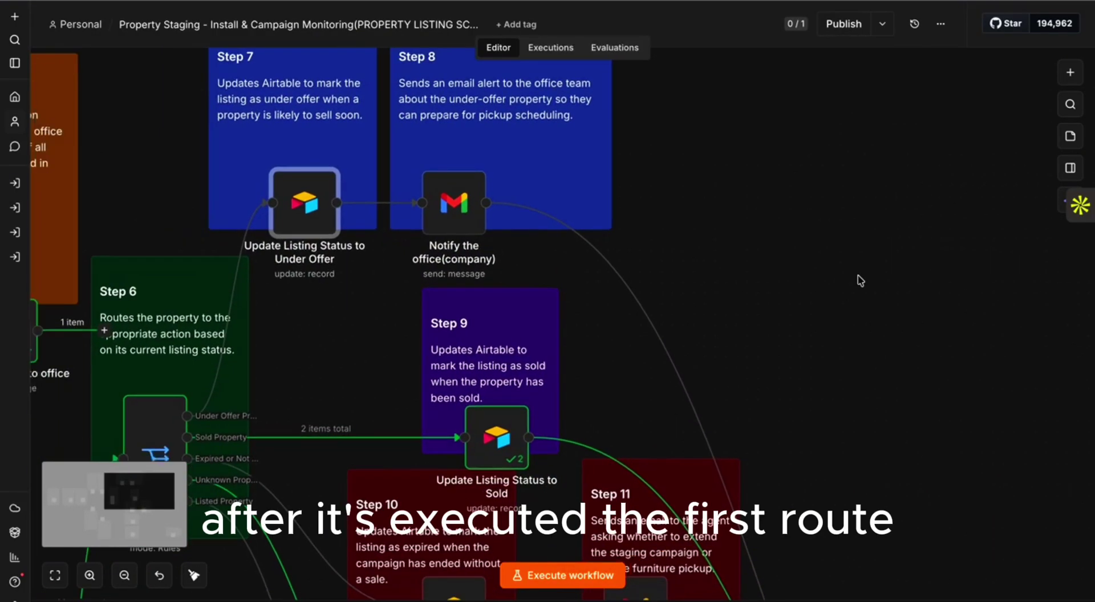
{"action": "scroll", "coordinate": [740, 211], "scroll_direction": "down", "scroll_amount": 10}
{"action": "scroll", "coordinate": [740, 211], "scroll_direction": "right", "scroll_amount": 3}
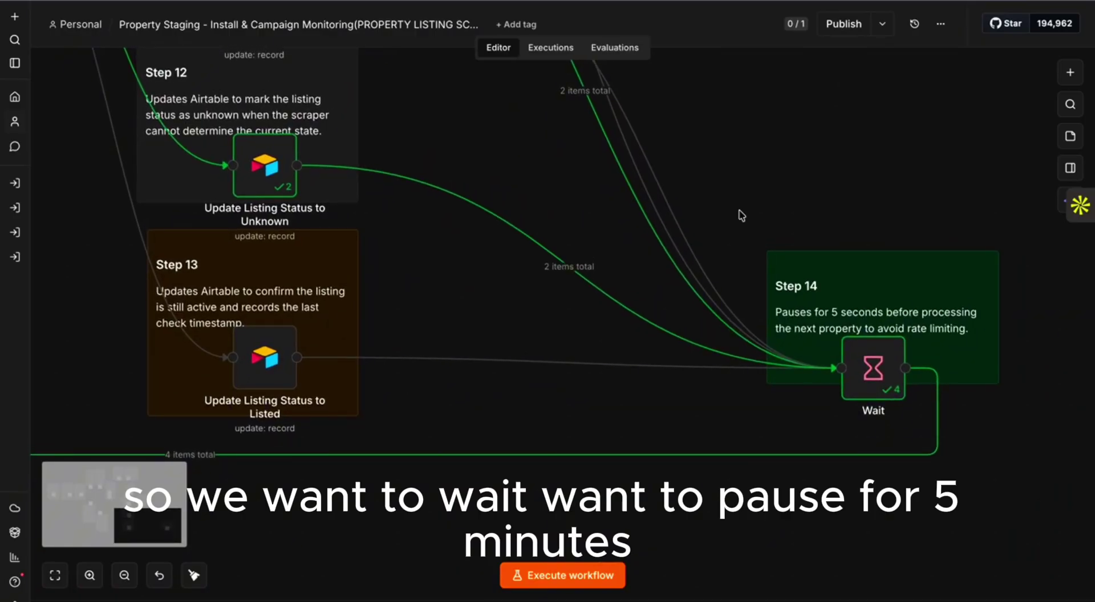
{"action": "scroll", "coordinate": [741, 215], "scroll_direction": "up", "scroll_amount": 3}
{"action": "scroll", "coordinate": [741, 215], "scroll_direction": "left", "scroll_amount": 2}
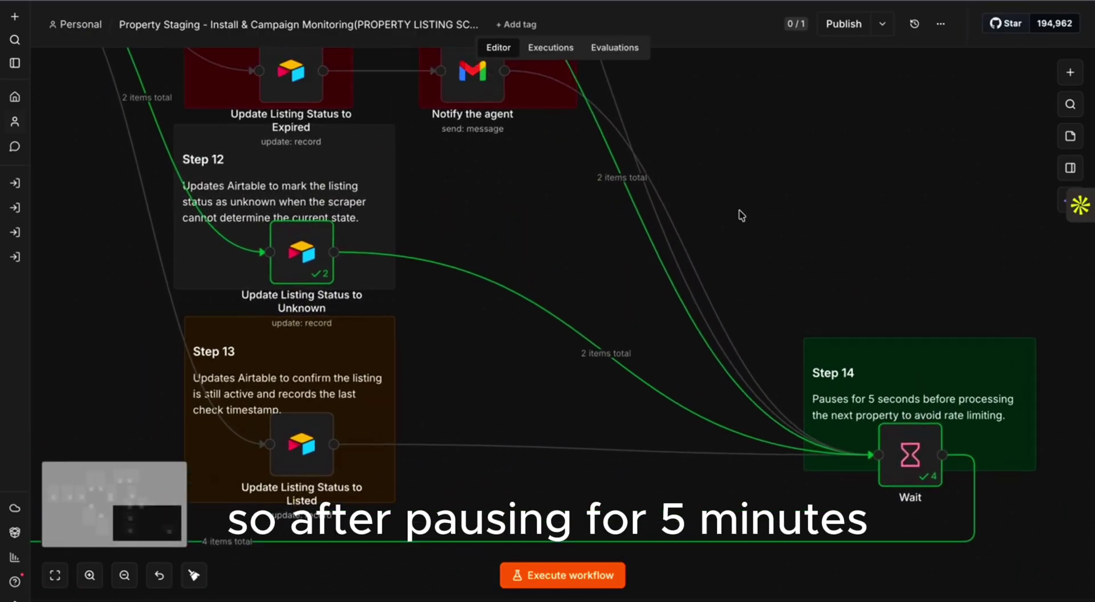
- Follow the workflow back from the Wait node to the Loop Over Items and Search records nodes
{"action": "scroll", "coordinate": [741, 215], "scroll_direction": "up", "scroll_amount": 5}
{"action": "scroll", "coordinate": [741, 215], "scroll_direction": "left", "scroll_amount": 12}
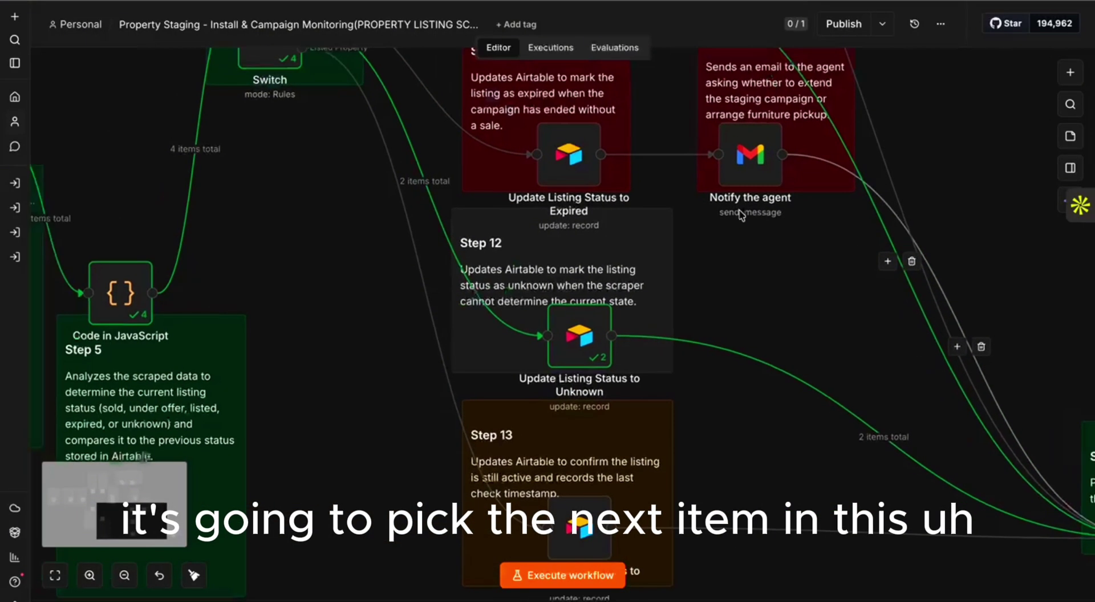
{"action": "scroll", "coordinate": [740, 215], "scroll_direction": "up", "scroll_amount": 5}
{"action": "scroll", "coordinate": [740, 215], "scroll_direction": "left", "scroll_amount": 12}
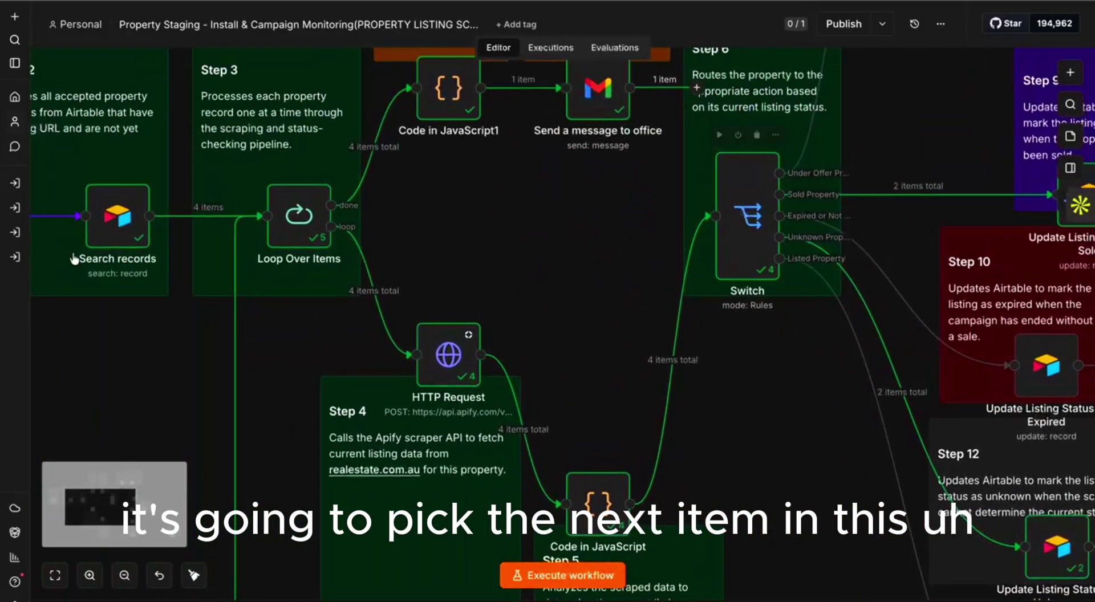
{"action": "scroll", "coordinate": [149, 215], "scroll_direction": "up", "scroll_amount": 2}
{"action": "scroll", "coordinate": [149, 215], "scroll_direction": "left", "scroll_amount": 5}
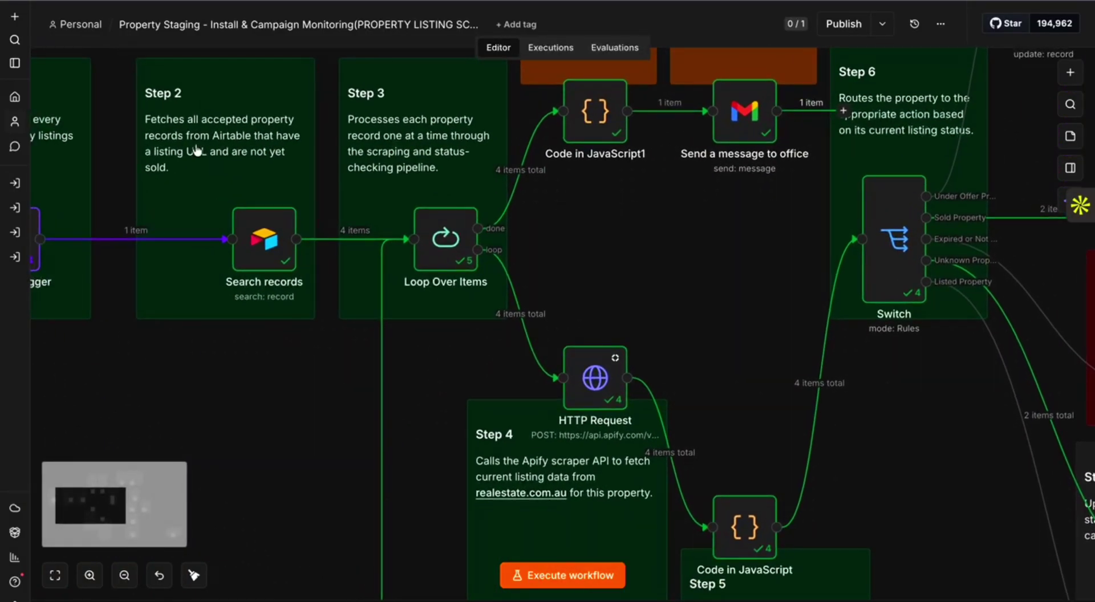
{"action": "scroll", "coordinate": [184, 150], "scroll_direction": "down", "scroll_amount": 1}
{"action": "scroll", "coordinate": [185, 149], "scroll_direction": "left", "scroll_amount": 1}
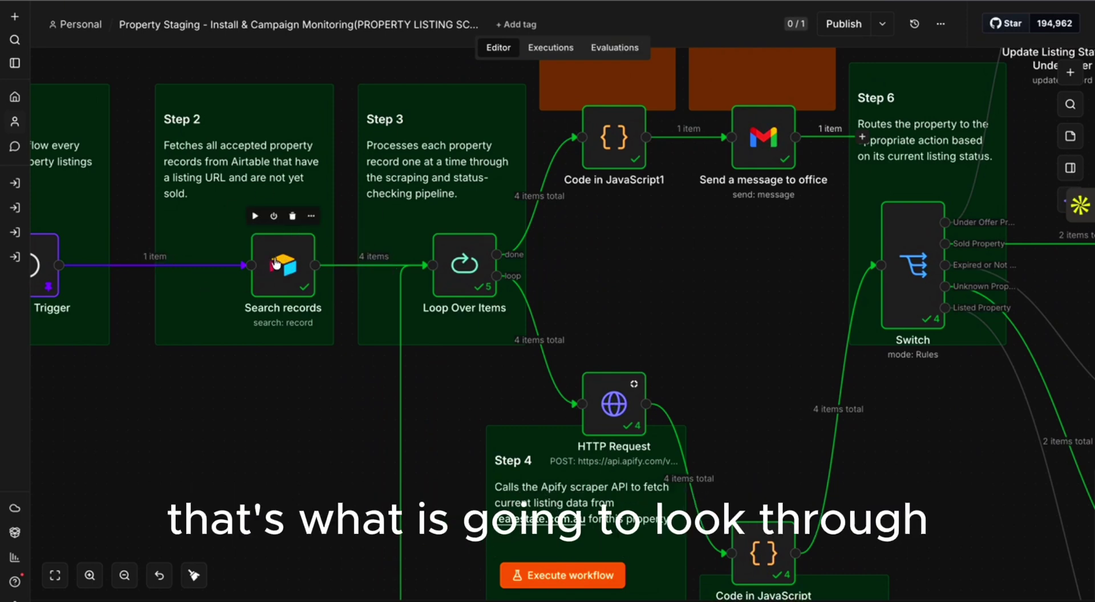
- Trace the listing check from the Search records node through Loop Over Items and the HTTP Request node to the Switch
{"action": "scroll", "coordinate": [276, 263], "scroll_direction": "right", "scroll_amount": 4}
{"action": "scroll", "coordinate": [275, 264], "scroll_direction": "down", "scroll_amount": 1}
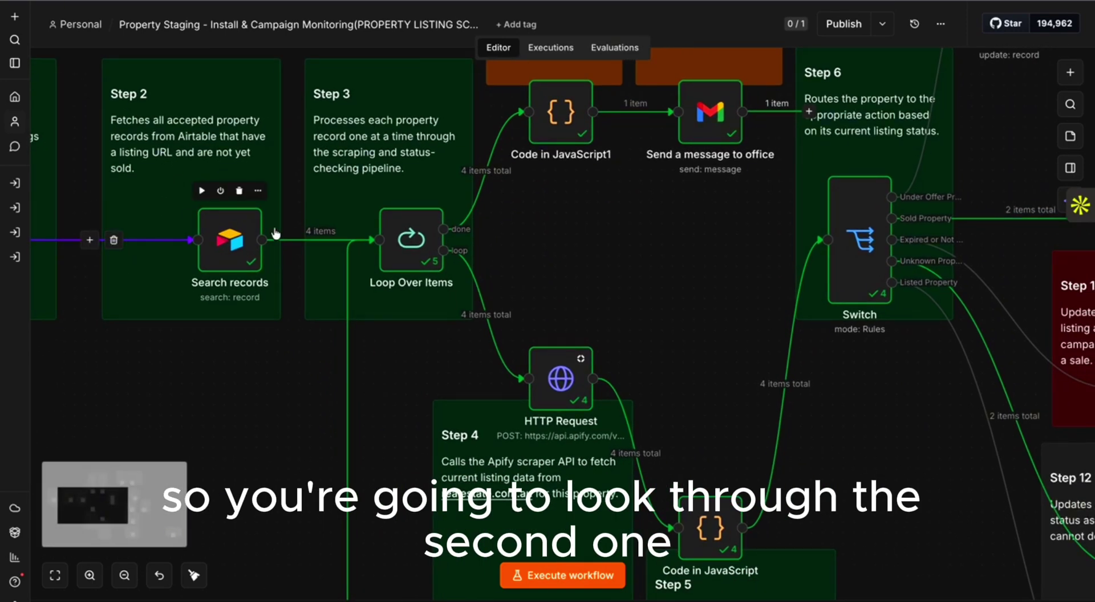
{"action": "scroll", "coordinate": [277, 237], "scroll_direction": "right", "scroll_amount": 1}
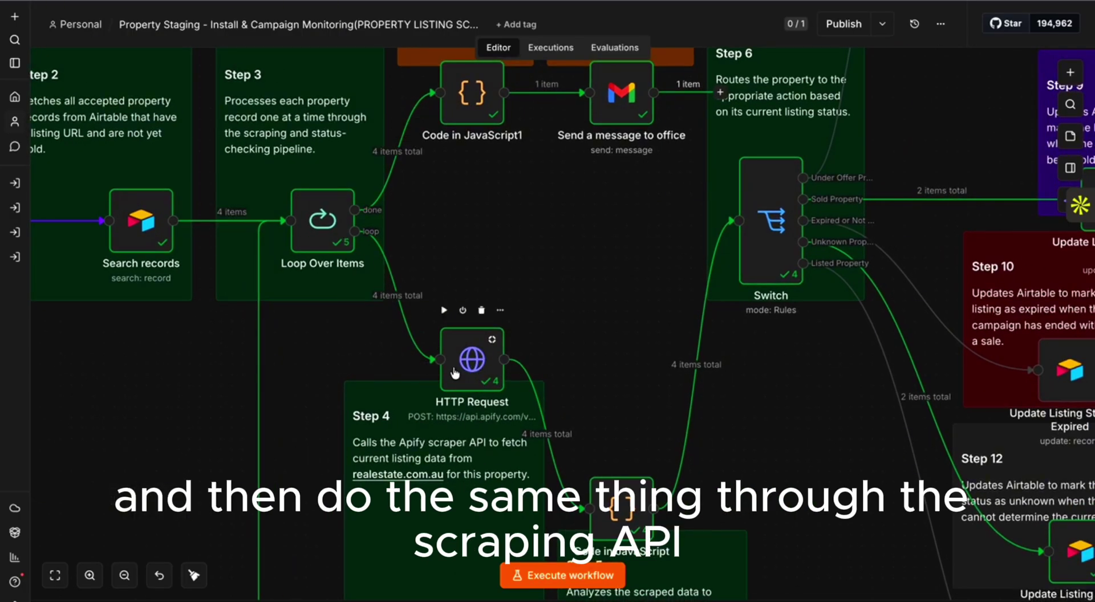
{"action": "scroll", "coordinate": [454, 373], "scroll_direction": "down", "scroll_amount": 2}
{"action": "scroll", "coordinate": [455, 374], "scroll_direction": "right", "scroll_amount": 1}
{"action": "scroll", "coordinate": [565, 365], "scroll_direction": "right", "scroll_amount": 5}
{"action": "scroll", "coordinate": [564, 365], "scroll_direction": "up", "scroll_amount": 3}
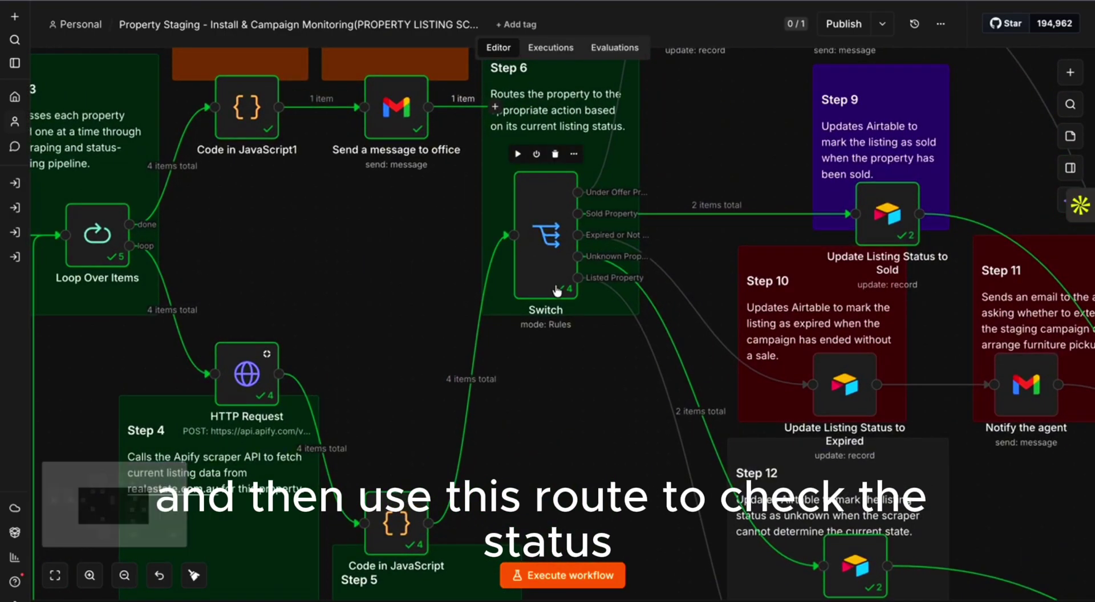
- Examine the Sold Property branch from the Switch to the Update Listing Status to Sold node and its Step 9 note
{"action": "scroll", "coordinate": [557, 222], "scroll_direction": "right", "scroll_amount": 3}
{"action": "scroll", "coordinate": [558, 223], "scroll_direction": "right", "scroll_amount": 1}
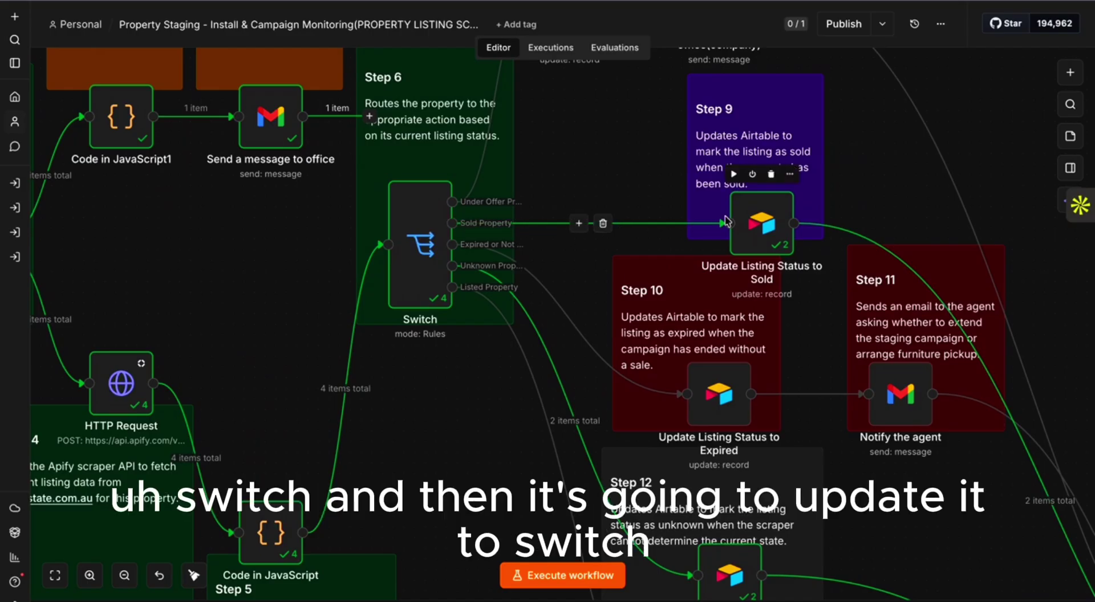
{"action": "scroll", "coordinate": [762, 233], "scroll_direction": "right", "scroll_amount": 2}
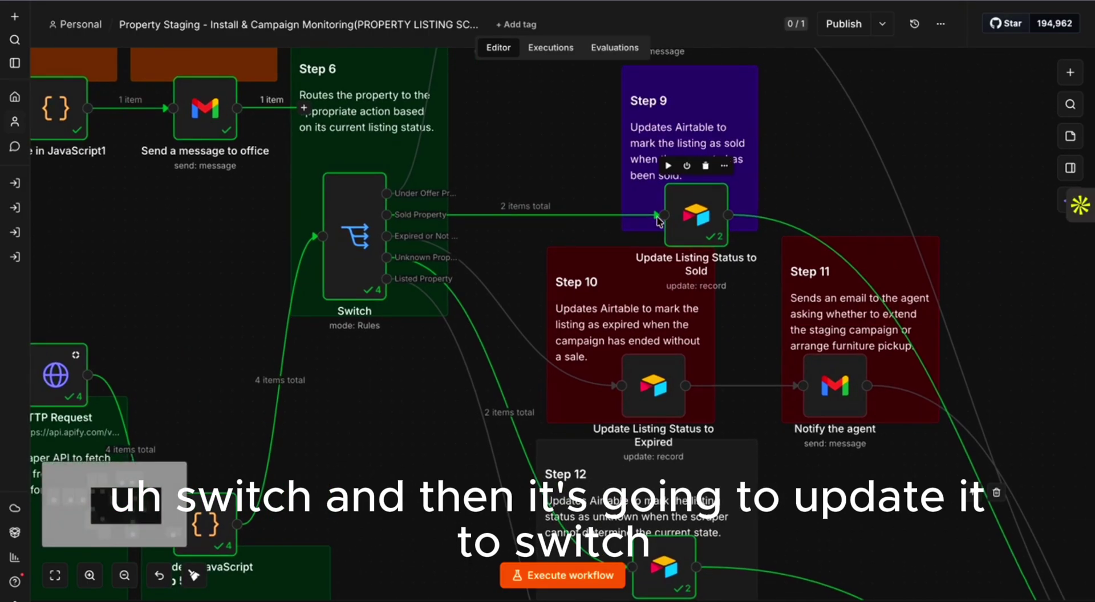
{"action": "scroll", "coordinate": [701, 198], "scroll_direction": "right", "scroll_amount": 2}
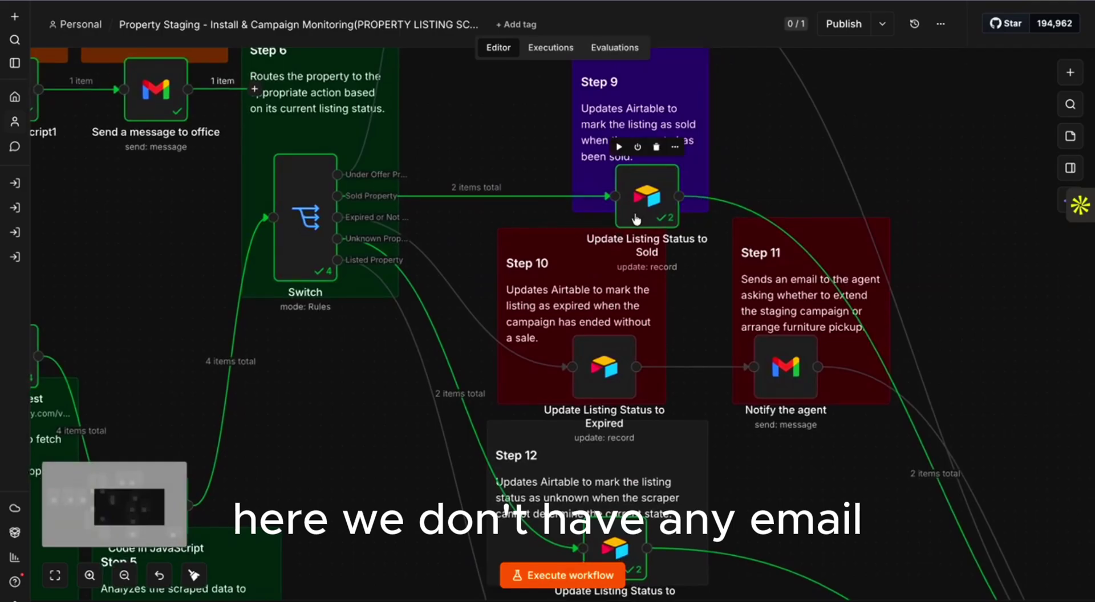
{"action": "scroll", "coordinate": [636, 219], "scroll_direction": "down", "scroll_amount": 5}
{"action": "scroll", "coordinate": [636, 219], "scroll_direction": "right", "scroll_amount": 3}
{"action": "scroll", "coordinate": [598, 171], "scroll_direction": "up", "scroll_amount": 4}
{"action": "scroll", "coordinate": [568, 108], "scroll_direction": "down", "scroll_amount": 1}
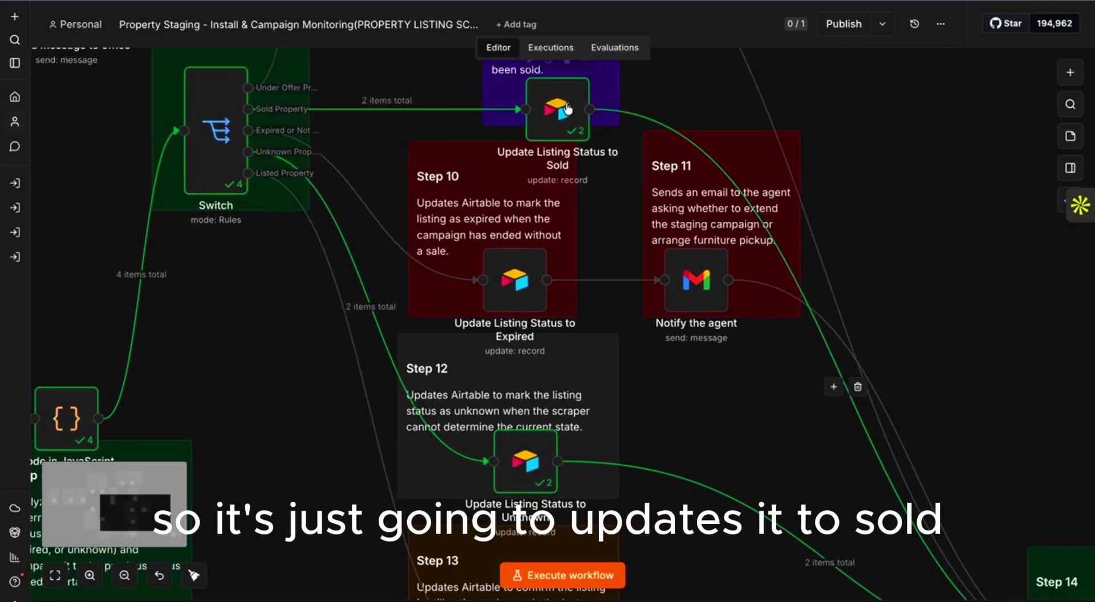
- Follow the Sold branch to the Wait node and review the Step 14 note about the pause between properties
{"action": "scroll", "coordinate": [559, 129], "scroll_direction": "down", "scroll_amount": 8}
{"action": "scroll", "coordinate": [558, 129], "scroll_direction": "right", "scroll_amount": 10}
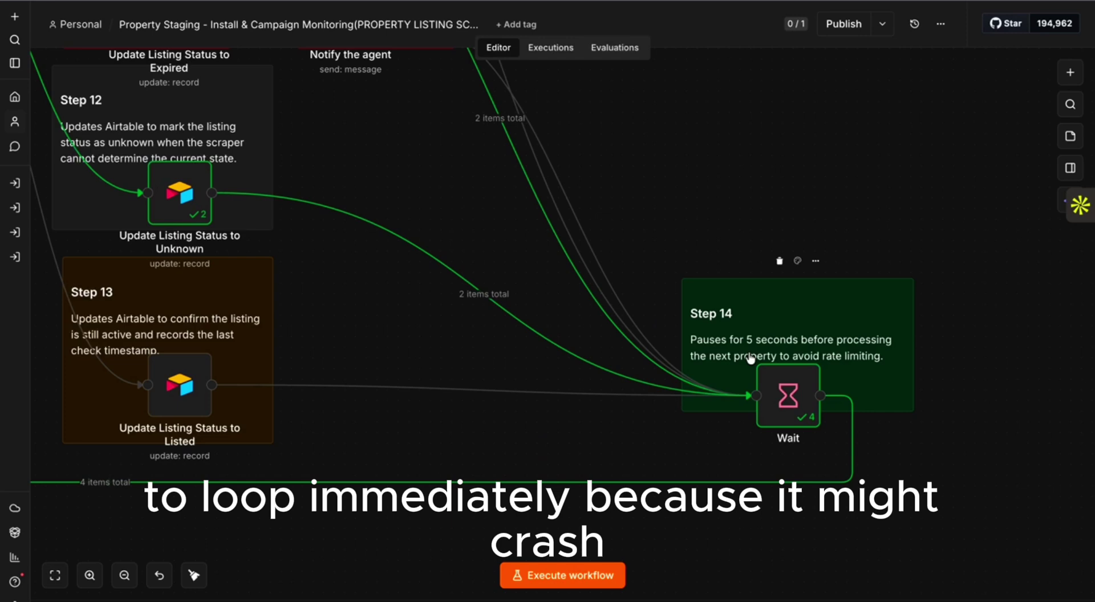
{"action": "scroll", "coordinate": [728, 258], "scroll_direction": "up", "scroll_amount": 4}
{"action": "scroll", "coordinate": [728, 258], "scroll_direction": "left", "scroll_amount": 6}
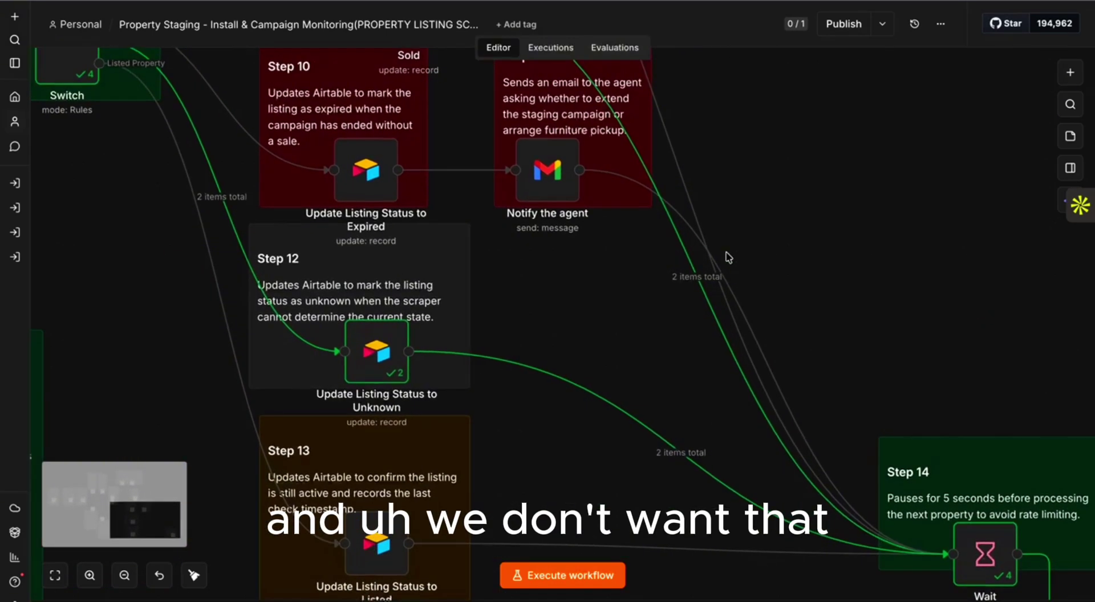
{"action": "scroll", "coordinate": [728, 257], "scroll_direction": "down", "scroll_amount": 3}
{"action": "scroll", "coordinate": [728, 258], "scroll_direction": "right", "scroll_amount": 4}
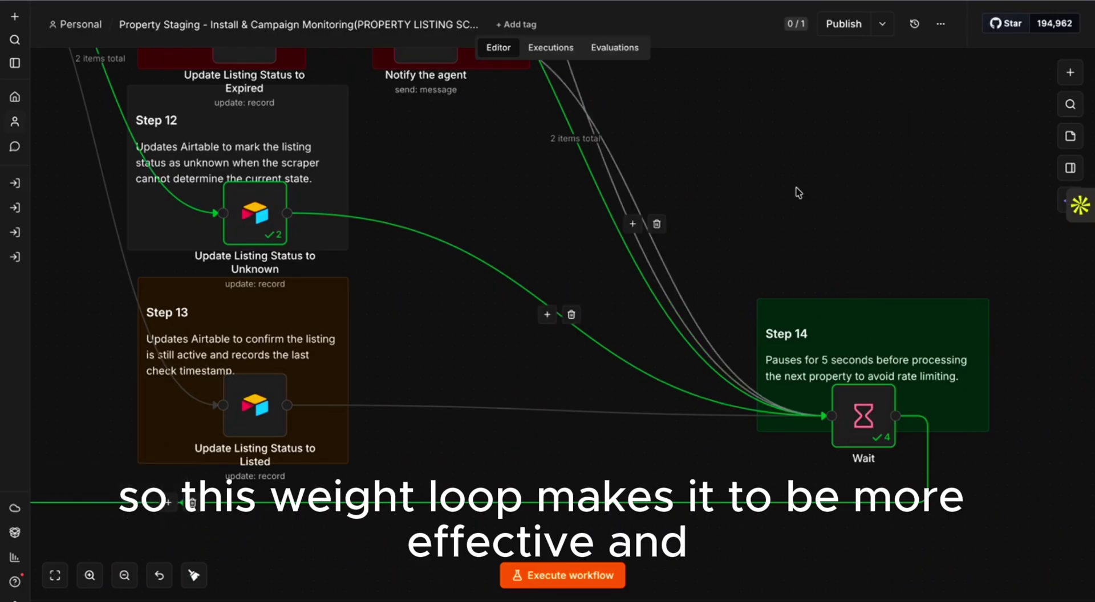
- Trace the loop back from the Wait node past the status update branches to the HTTP Request node and its Step 4 note
{"action": "scroll", "coordinate": [759, 279], "scroll_direction": "up", "scroll_amount": 7}
{"action": "scroll", "coordinate": [760, 279], "scroll_direction": "left", "scroll_amount": 7}
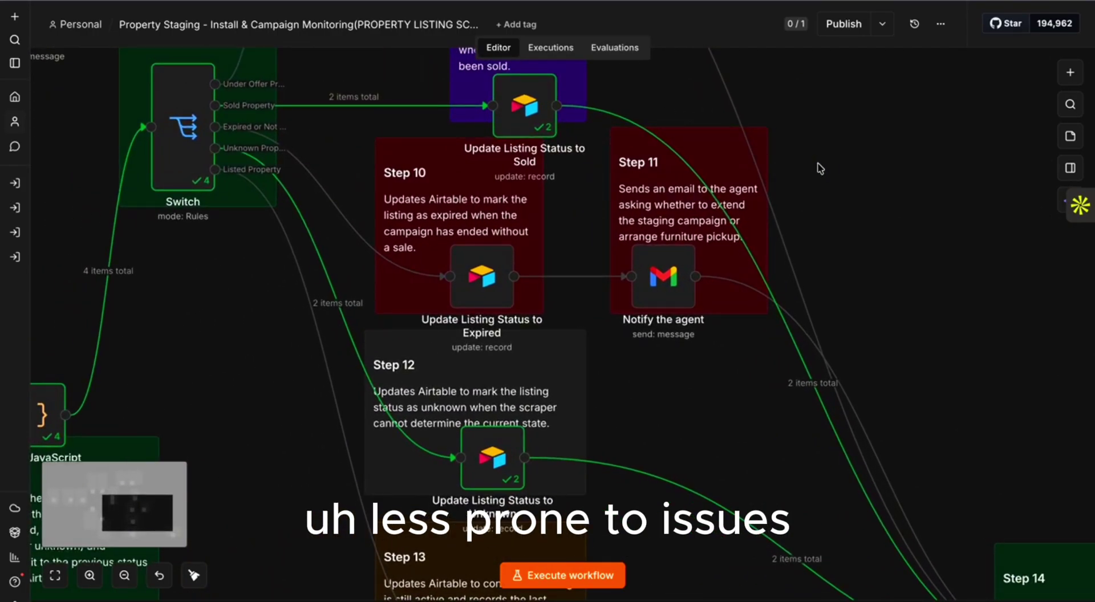
{"action": "scroll", "coordinate": [820, 169], "scroll_direction": "down", "scroll_amount": 2}
{"action": "scroll", "coordinate": [819, 169], "scroll_direction": "left", "scroll_amount": 4}
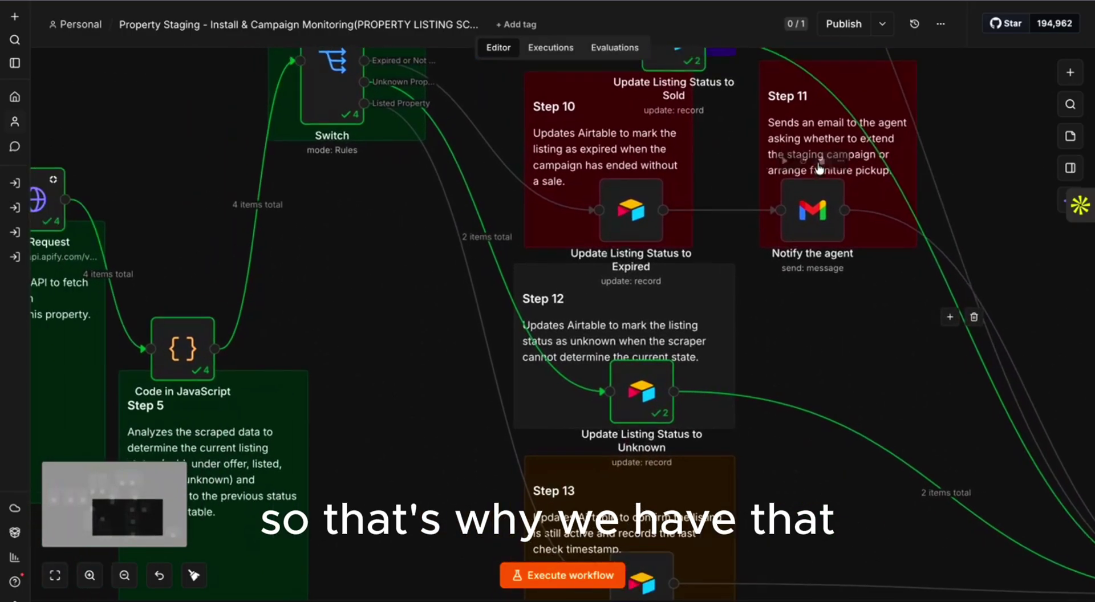
{"action": "scroll", "coordinate": [819, 169], "scroll_direction": "down", "scroll_amount": 2}
{"action": "scroll", "coordinate": [600, 310], "scroll_direction": "down", "scroll_amount": 2}
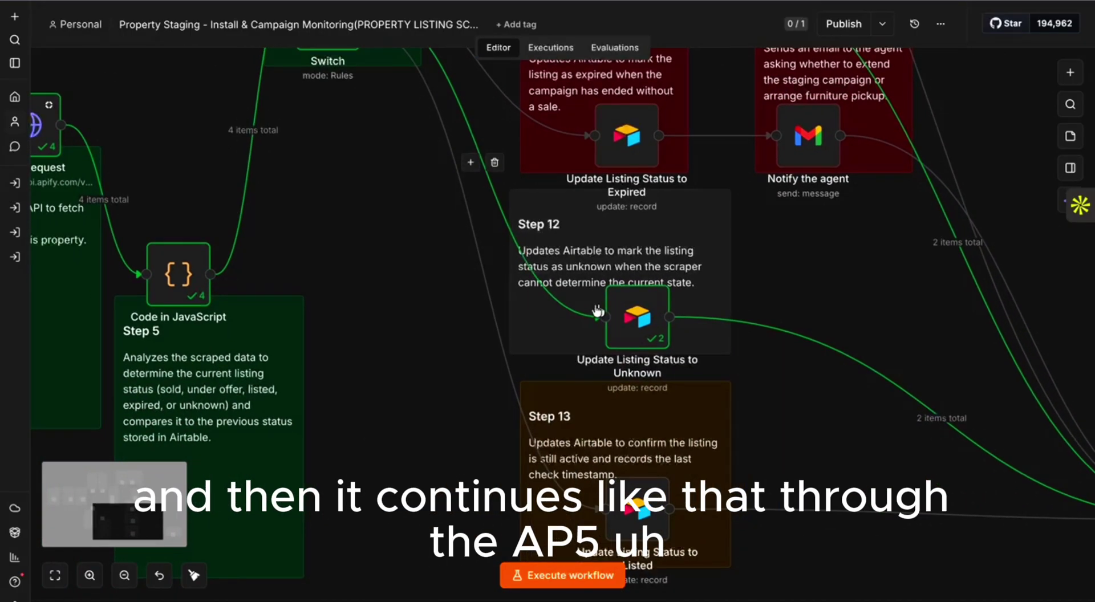
{"action": "scroll", "coordinate": [210, 316], "scroll_direction": "up", "scroll_amount": 2}
{"action": "scroll", "coordinate": [209, 317], "scroll_direction": "left", "scroll_amount": 3}
{"action": "scroll", "coordinate": [131, 218], "scroll_direction": "up", "scroll_amount": 2}
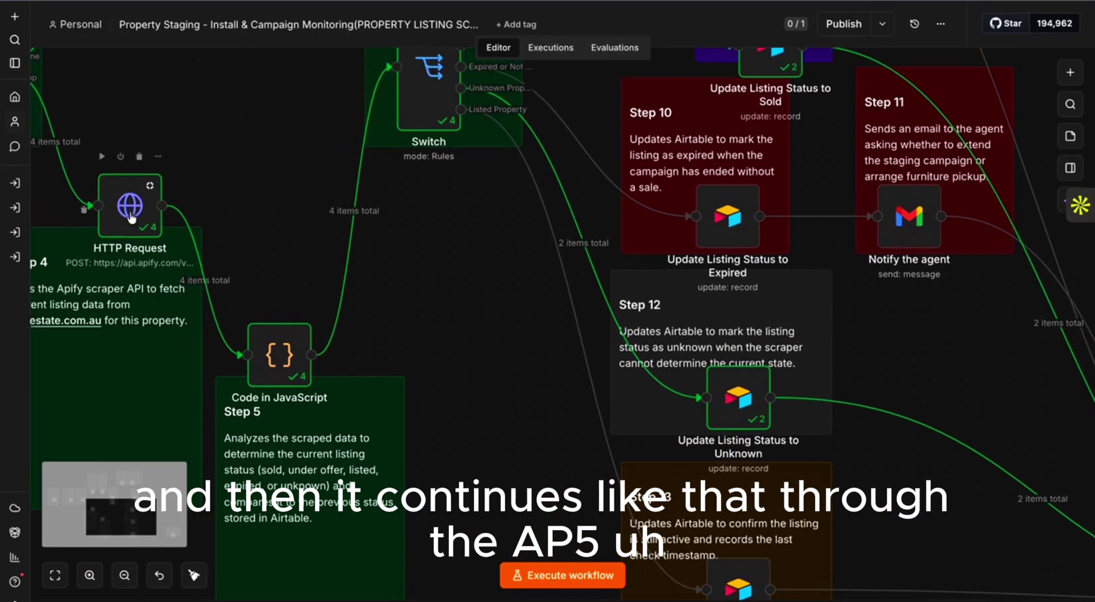
{"action": "scroll", "coordinate": [131, 218], "scroll_direction": "left", "scroll_amount": 5}
{"action": "scroll", "coordinate": [131, 218], "scroll_direction": "down", "scroll_amount": 2}
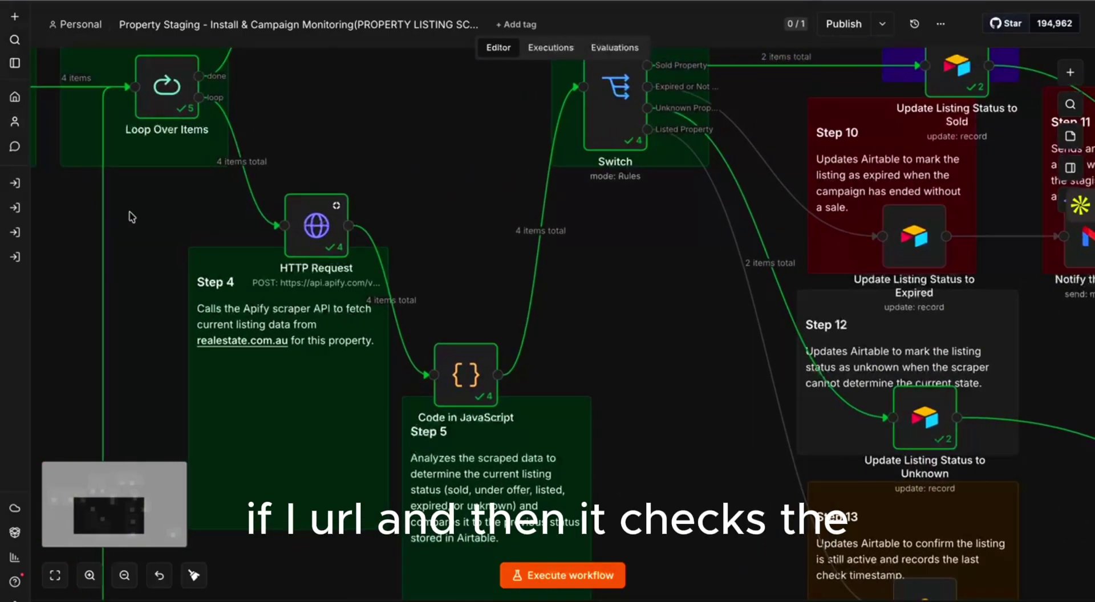
- Review how the Code in JavaScript node's status analysis feeds the Switch node and its listing status outputs
{"action": "scroll", "coordinate": [467, 307], "scroll_direction": "right", "scroll_amount": 3}
{"action": "scroll", "coordinate": [466, 306], "scroll_direction": "down", "scroll_amount": 1}
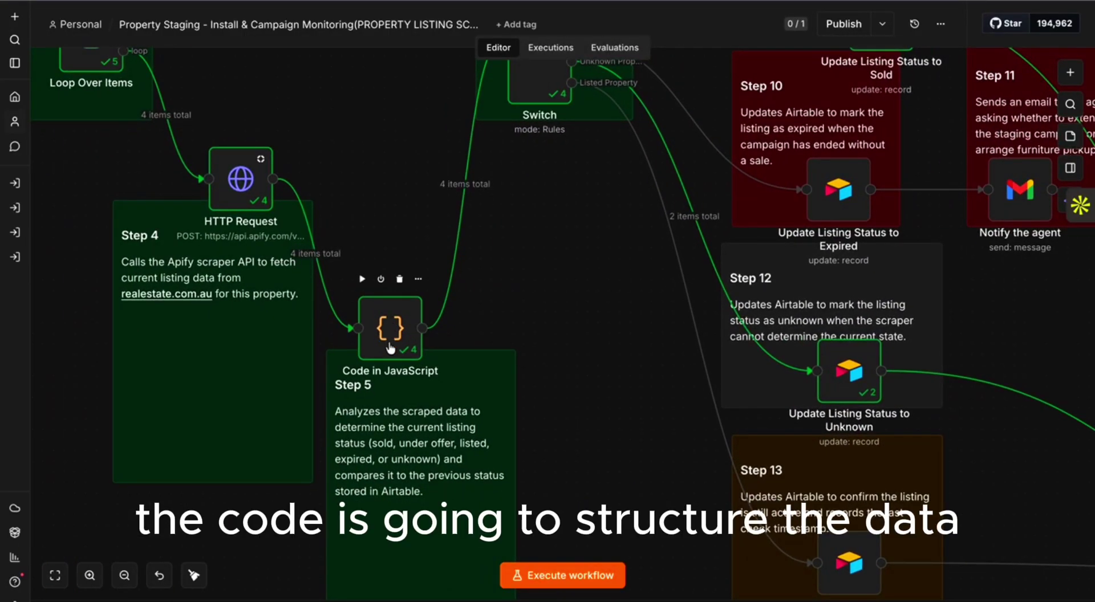
{"action": "scroll", "coordinate": [401, 344], "scroll_direction": "up", "scroll_amount": 5}
{"action": "scroll", "coordinate": [401, 344], "scroll_direction": "right", "scroll_amount": 1}
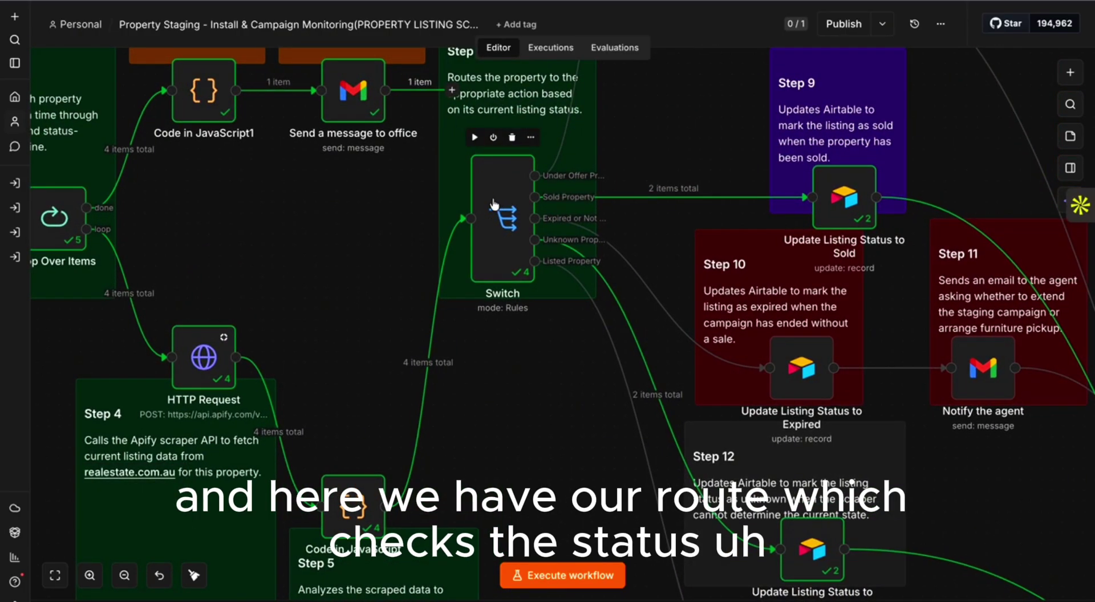
{"action": "scroll", "coordinate": [489, 202], "scroll_direction": "left", "scroll_amount": 2}
{"action": "scroll", "coordinate": [490, 203], "scroll_direction": "up", "scroll_amount": 1}
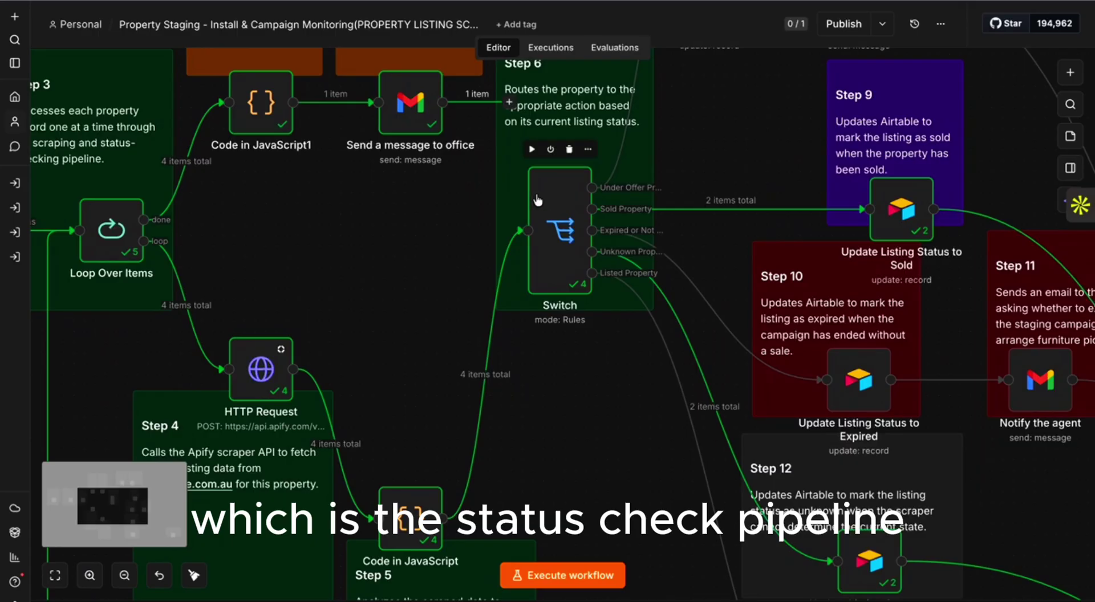
{"action": "scroll", "coordinate": [451, 194], "scroll_direction": "right", "scroll_amount": 4}
{"action": "scroll", "coordinate": [451, 194], "scroll_direction": "down", "scroll_amount": 2}
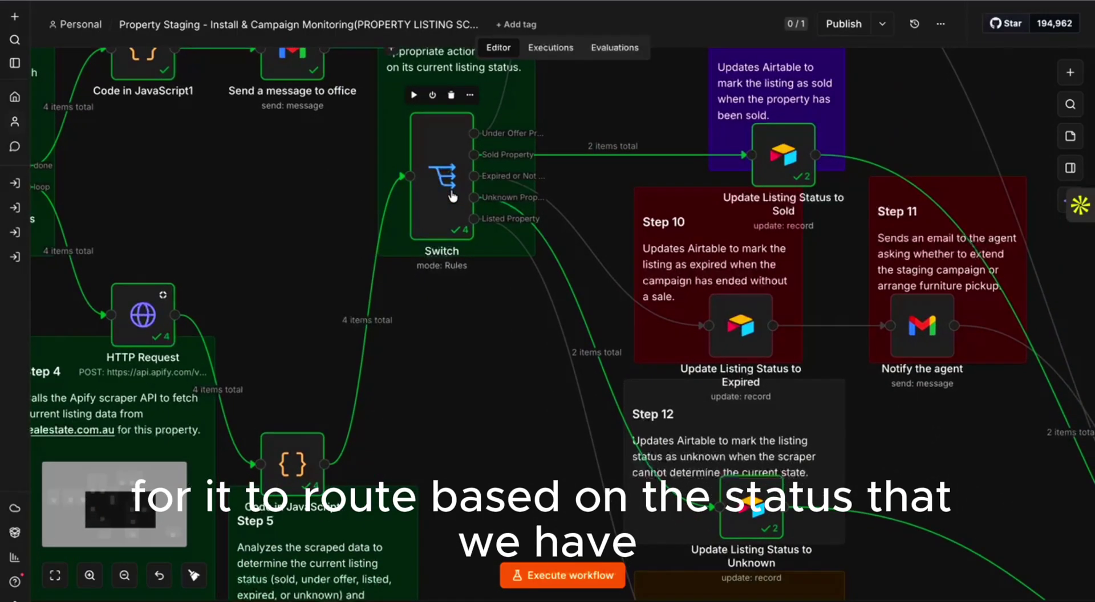
- Examine the Expired branch from the Update Listing Status to Expired node to the Notify the agent email, reading the Step 10 and 11 notes
{"action": "scroll", "coordinate": [452, 196], "scroll_direction": "right", "scroll_amount": 4}
{"action": "scroll", "coordinate": [452, 196], "scroll_direction": "down", "scroll_amount": 3}
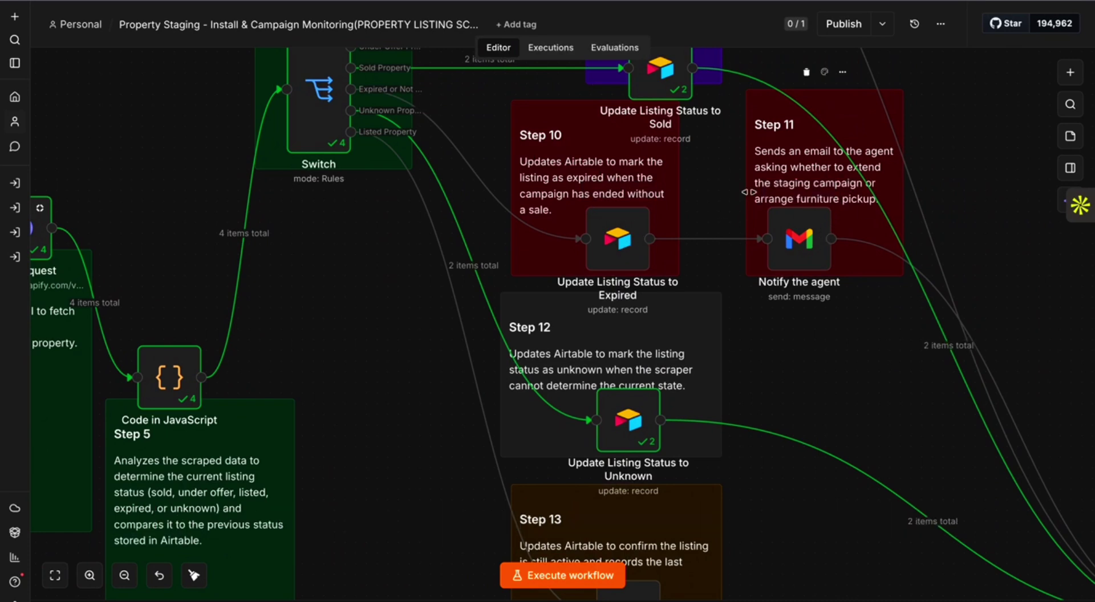
{"action": "scroll", "coordinate": [507, 182], "scroll_direction": "up", "scroll_amount": 1}
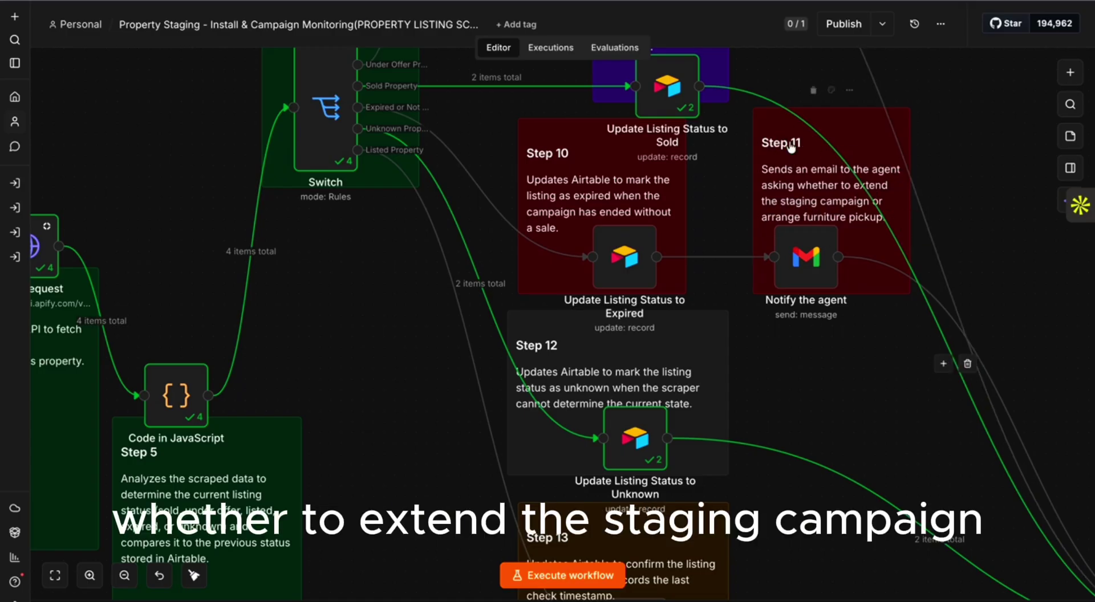
{"action": "scroll", "coordinate": [757, 108], "scroll_direction": "down", "scroll_amount": 1}
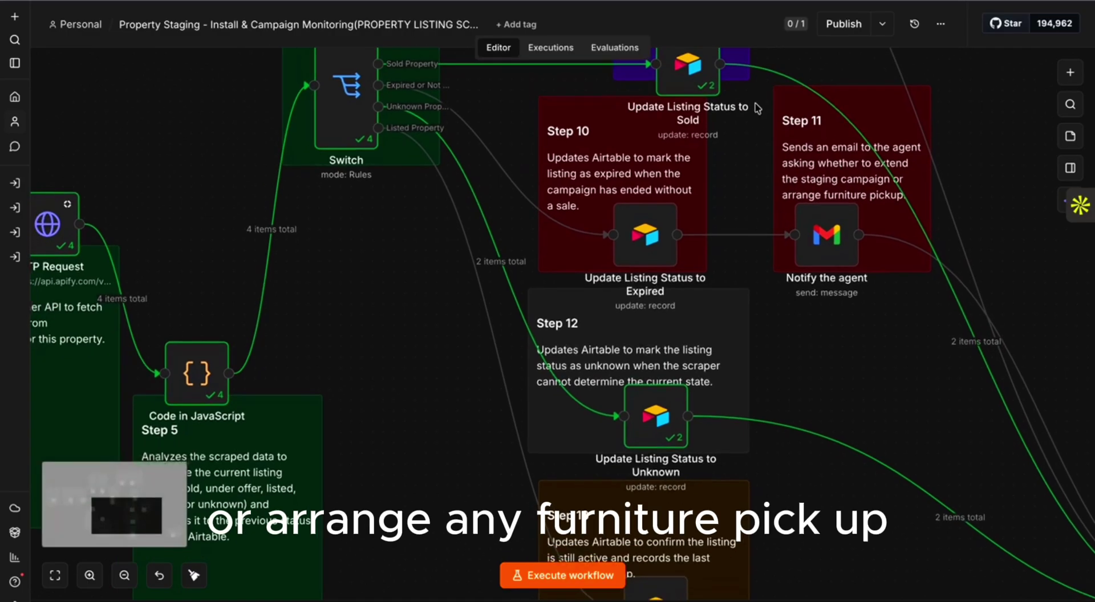
{"action": "scroll", "coordinate": [734, 173], "scroll_direction": "left", "scroll_amount": 2}
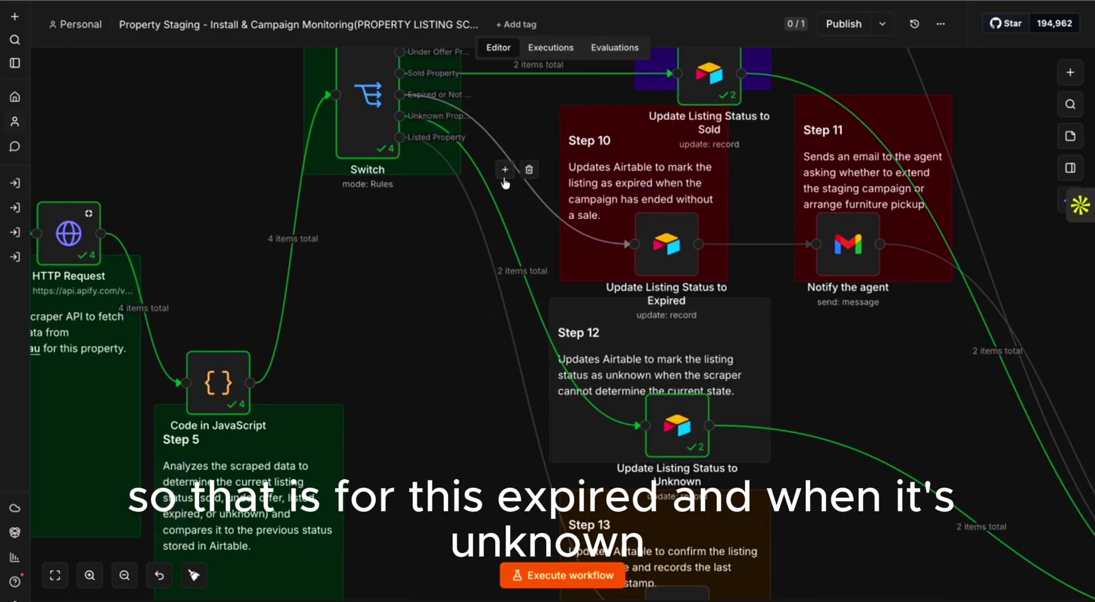
- Follow the Unknown Property branch through the Update Listing Status to Unknown node to the Wait node
{"action": "scroll", "coordinate": [548, 318], "scroll_direction": "down", "scroll_amount": 2}
{"action": "scroll", "coordinate": [548, 318], "scroll_direction": "down", "scroll_amount": 2}
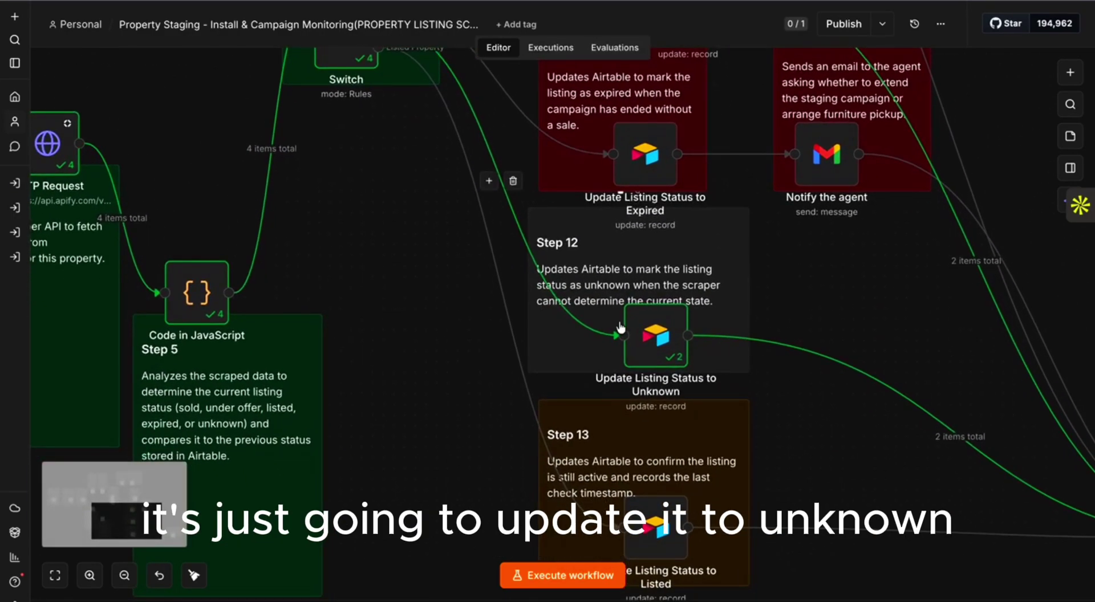
{"action": "scroll", "coordinate": [633, 285], "scroll_direction": "right", "scroll_amount": 5}
{"action": "scroll", "coordinate": [633, 285], "scroll_direction": "down", "scroll_amount": 2}
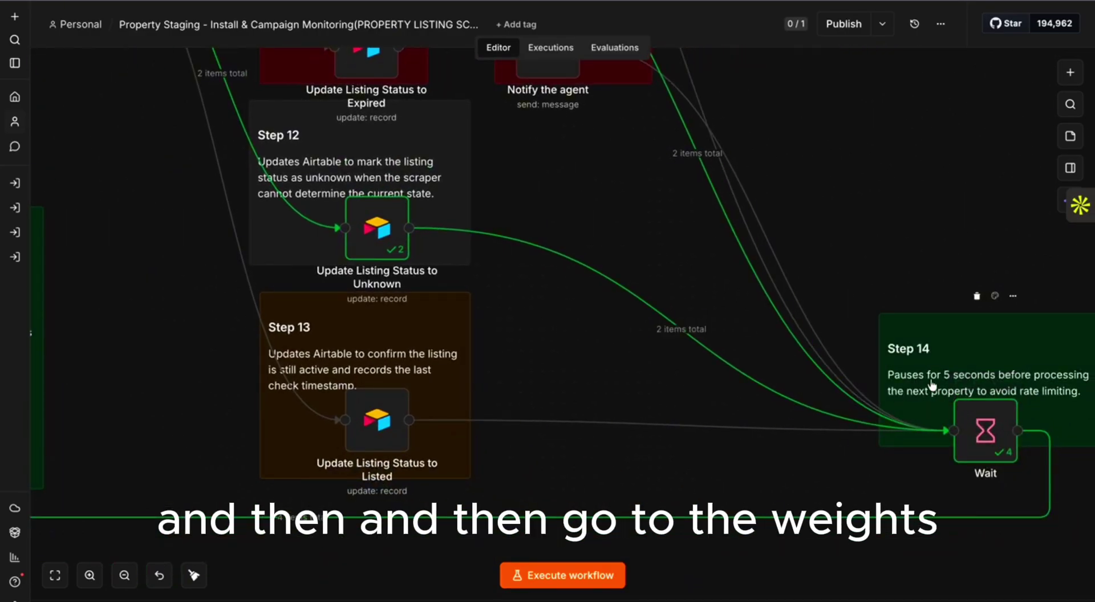
- Trace the Listed Property branch, open the Update Listing Status to Listed node, review its Airtable column mapping, and close it
{"action": "scroll", "coordinate": [783, 442], "scroll_direction": "left", "scroll_amount": 4}
{"action": "scroll", "coordinate": [406, 219], "scroll_direction": "up", "scroll_amount": 4}
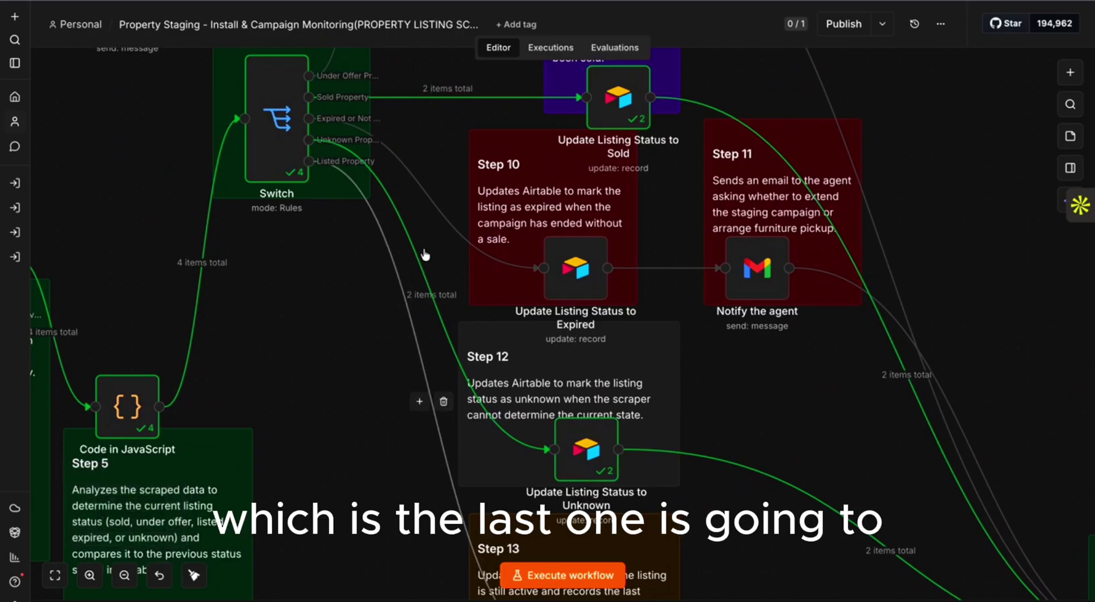
{"action": "scroll", "coordinate": [547, 516], "scroll_direction": "down", "scroll_amount": 3}
{"action": "scroll", "coordinate": [553, 383], "scroll_direction": "down", "scroll_amount": 1}
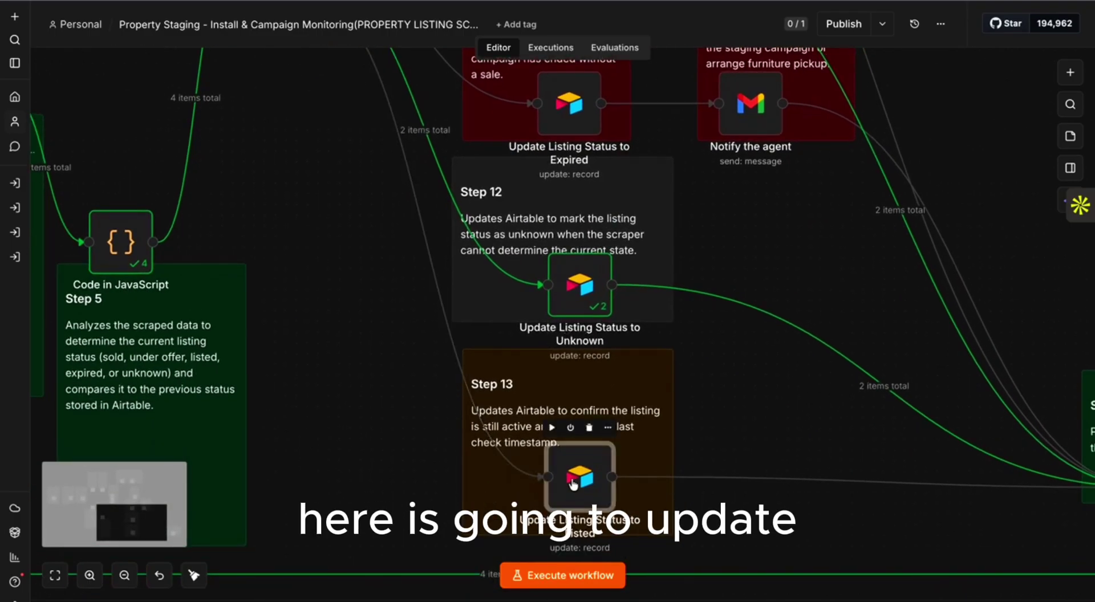
{"action": "double_click", "coordinate": [573, 484]}
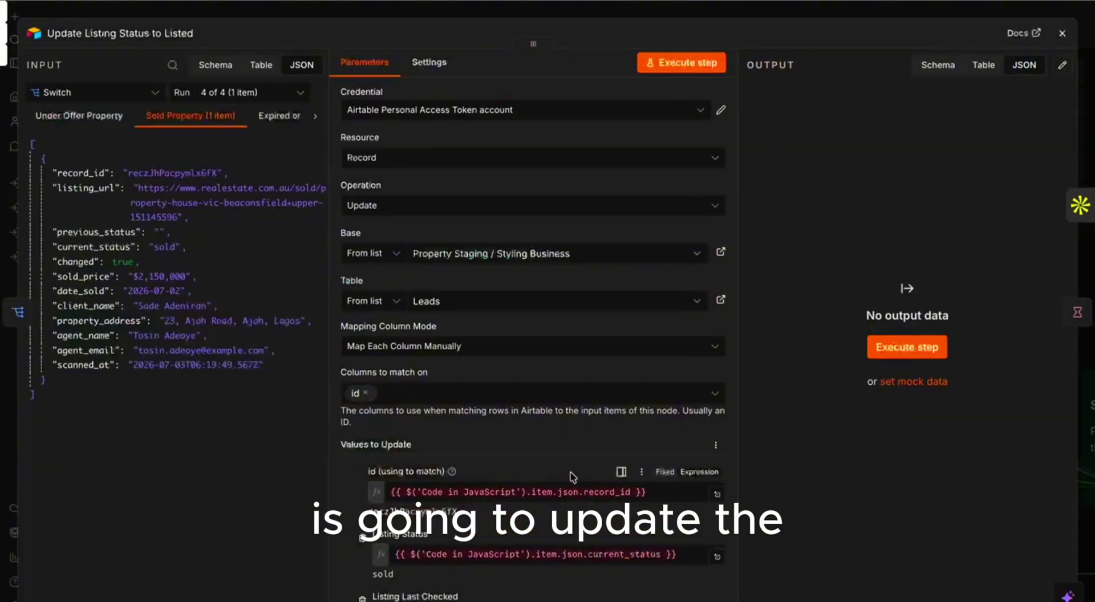
{"action": "scroll", "coordinate": [397, 422], "scroll_direction": "down", "scroll_amount": 4}
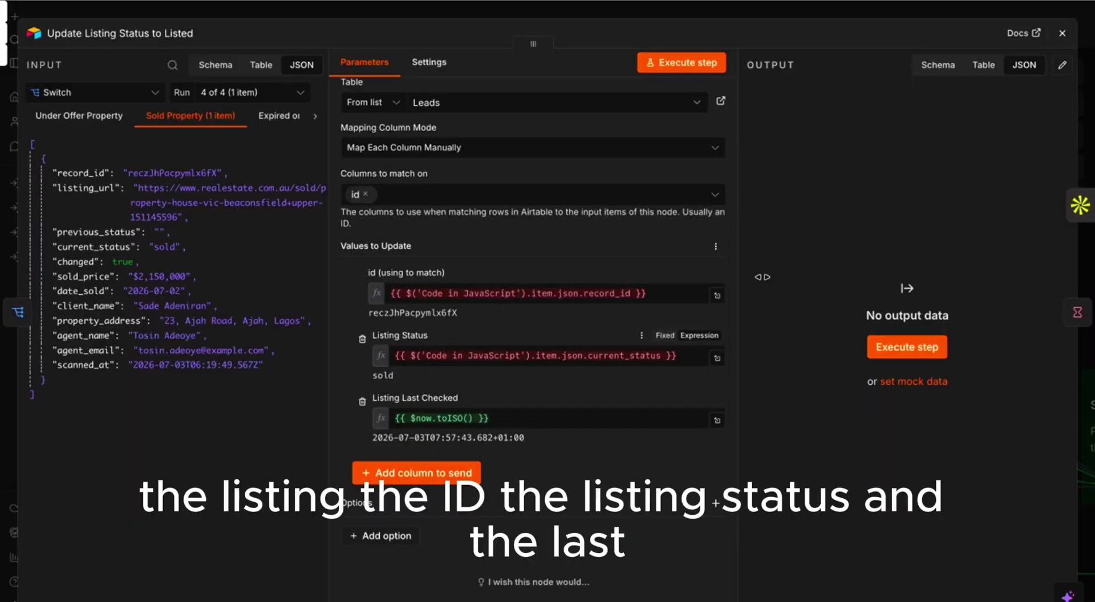
{"action": "left_click", "coordinate": [1062, 33]}
- Go back through the status branches and the Switch to the Schedule Trigger at the start of the workflow
{"action": "scroll", "coordinate": [716, 245], "scroll_direction": "up", "scroll_amount": 5}
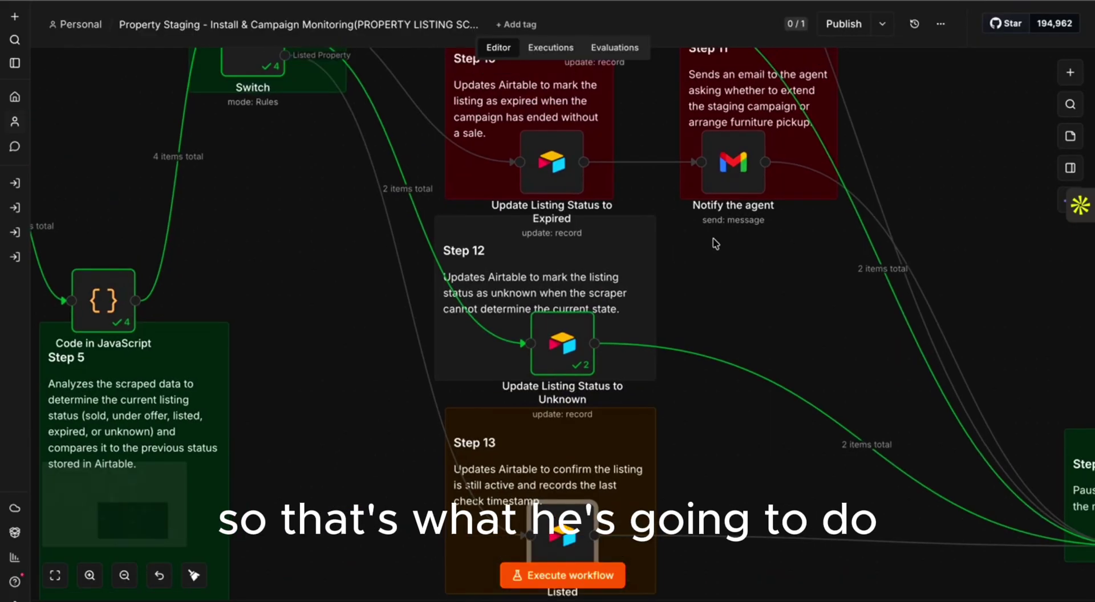
{"action": "scroll", "coordinate": [715, 244], "scroll_direction": "left", "scroll_amount": 10}
{"action": "scroll", "coordinate": [715, 244], "scroll_direction": "up", "scroll_amount": 3}
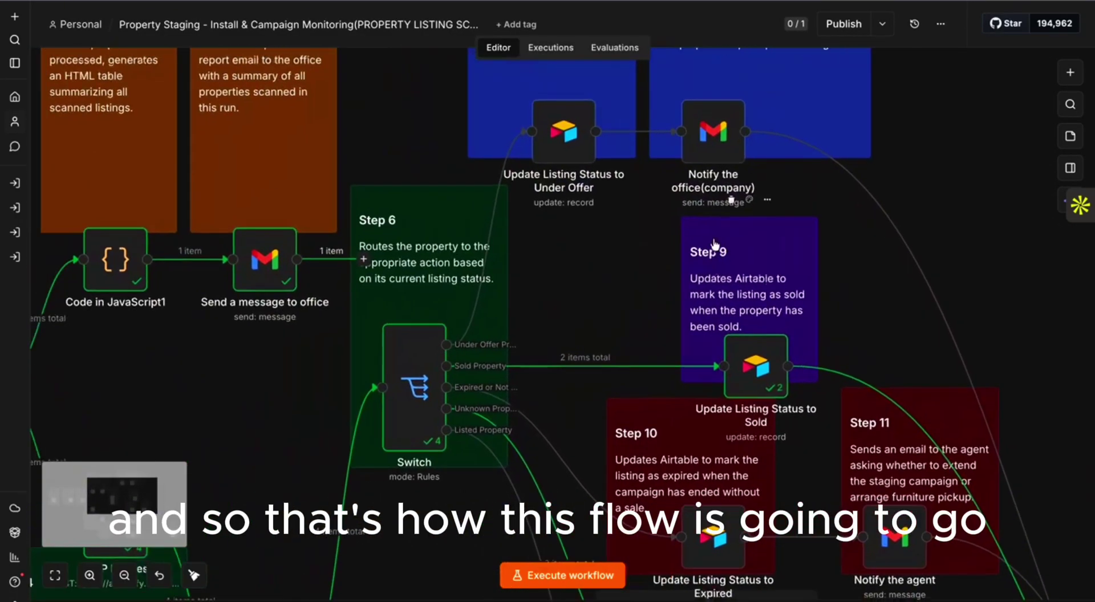
{"action": "scroll", "coordinate": [713, 239], "scroll_direction": "left", "scroll_amount": 8}
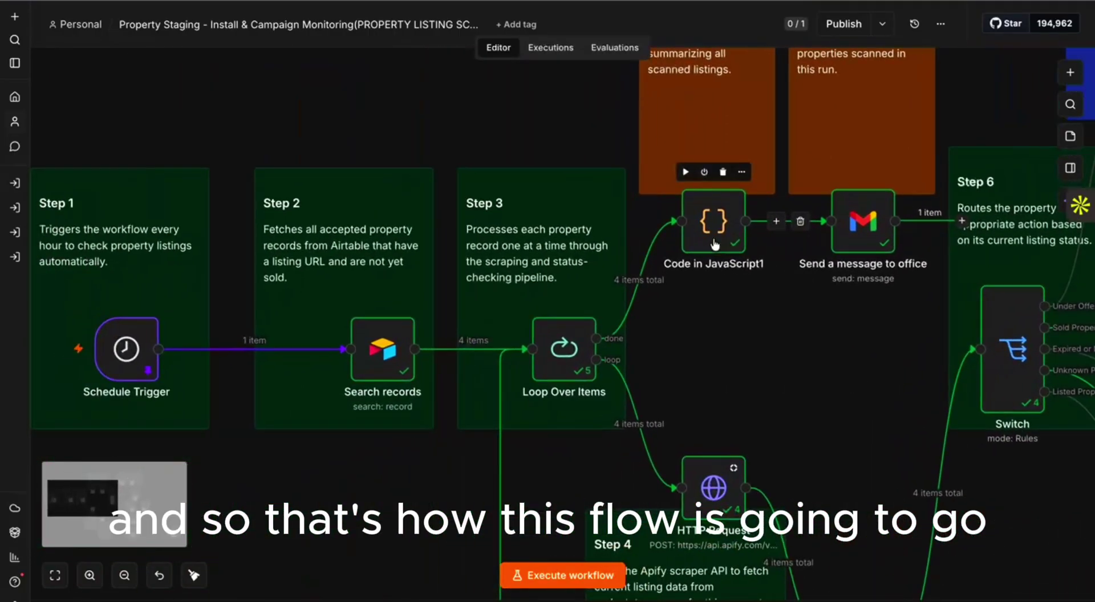
- Open the Code in JavaScript1 node on the loop's done branch, review its totalListings and htmlTable output, and close it
{"action": "scroll", "coordinate": [713, 239], "scroll_direction": "down", "scroll_amount": 2}
{"action": "scroll", "coordinate": [714, 242], "scroll_direction": "right", "scroll_amount": 5}
{"action": "scroll", "coordinate": [714, 243], "scroll_direction": "right", "scroll_amount": 4}
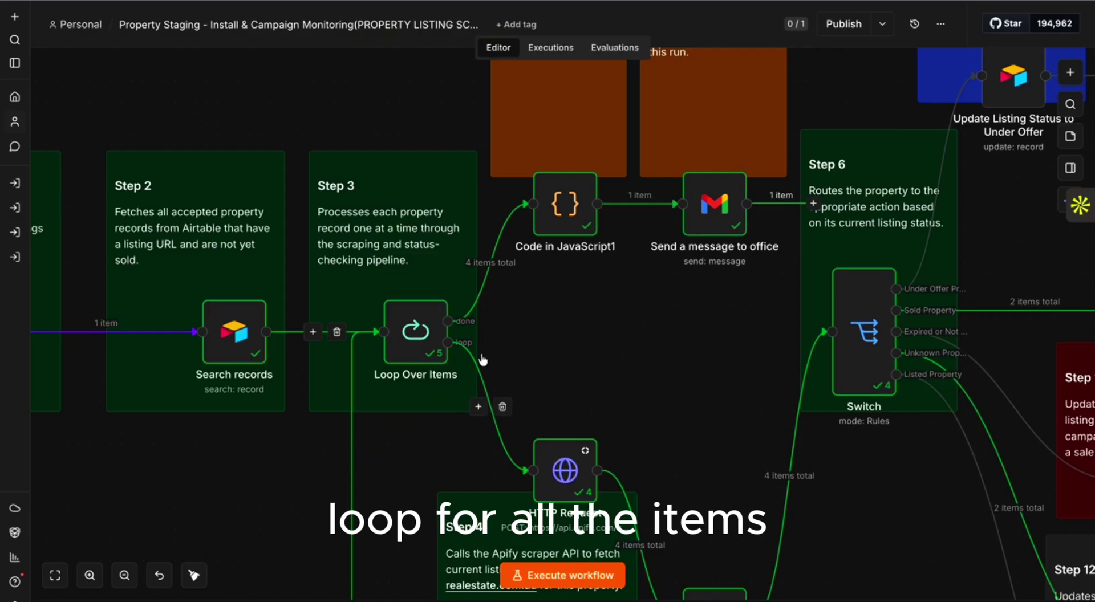
{"action": "scroll", "coordinate": [482, 359], "scroll_direction": "right", "scroll_amount": 3}
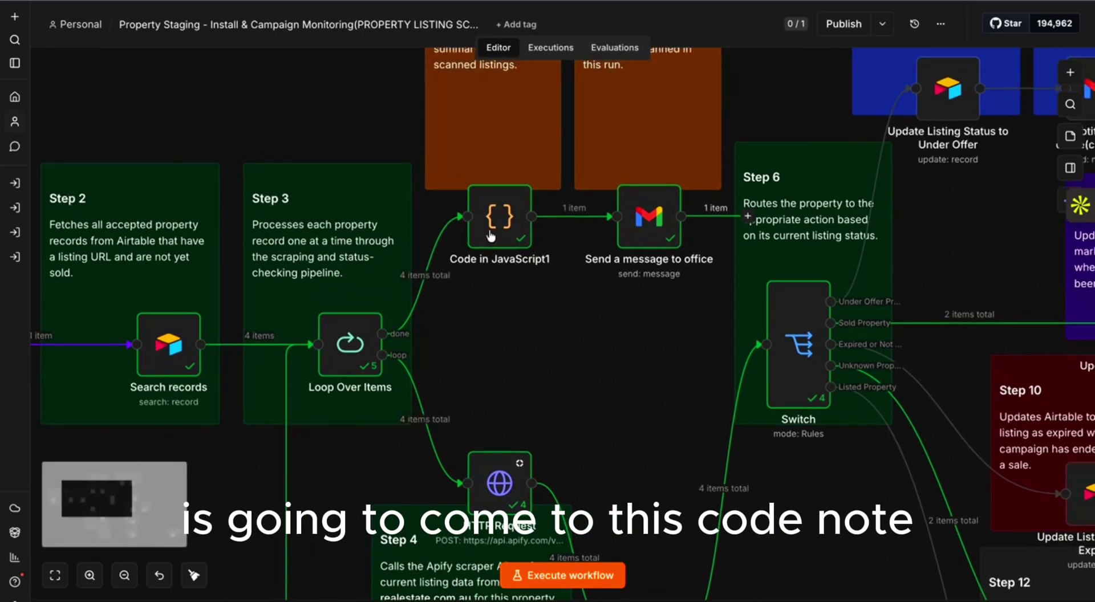
{"action": "left_click", "coordinate": [498, 222]}
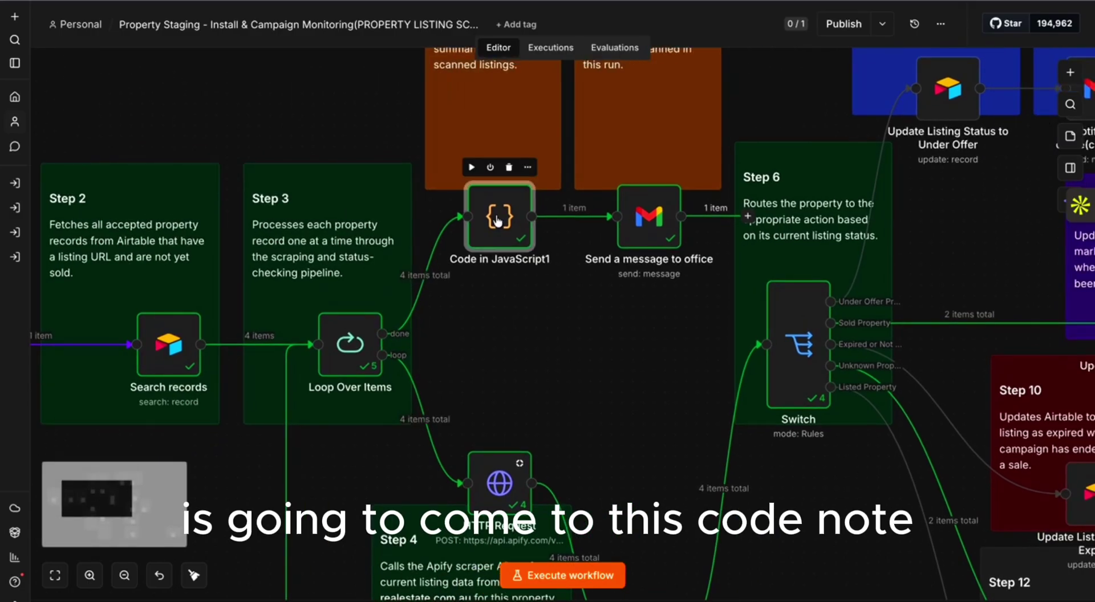
{"action": "double_click", "coordinate": [463, 204]}
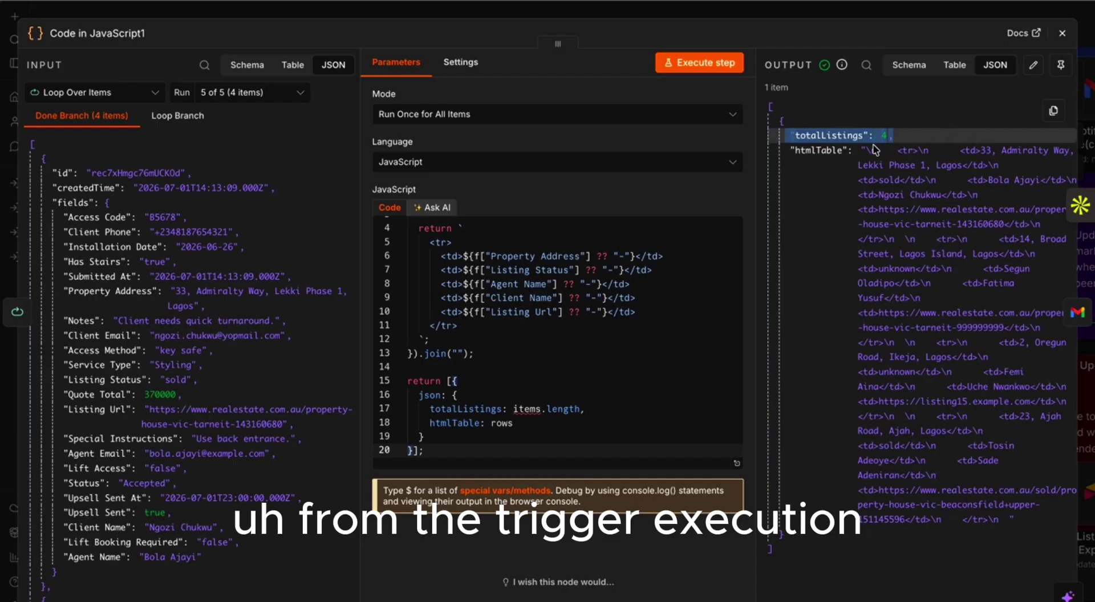
{"action": "left_click", "coordinate": [819, 150]}
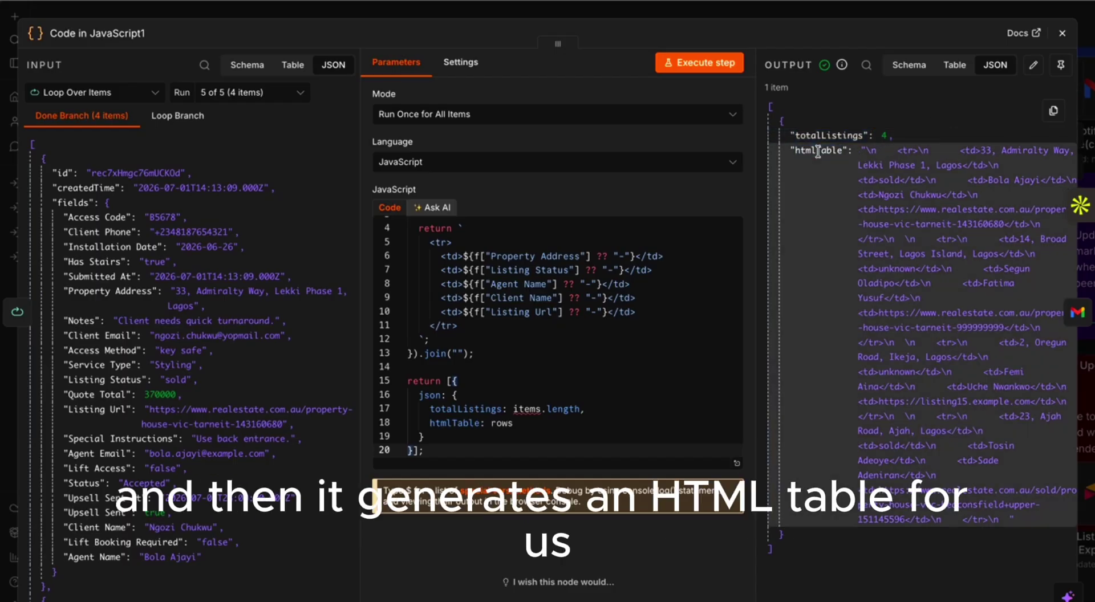
{"action": "left_click", "coordinate": [1062, 33]}
- Open the Send a message to office node, review its email settings, close it, and read the Step 15 and 16 notes
{"action": "scroll", "coordinate": [530, 221], "scroll_direction": "right", "scroll_amount": 3}
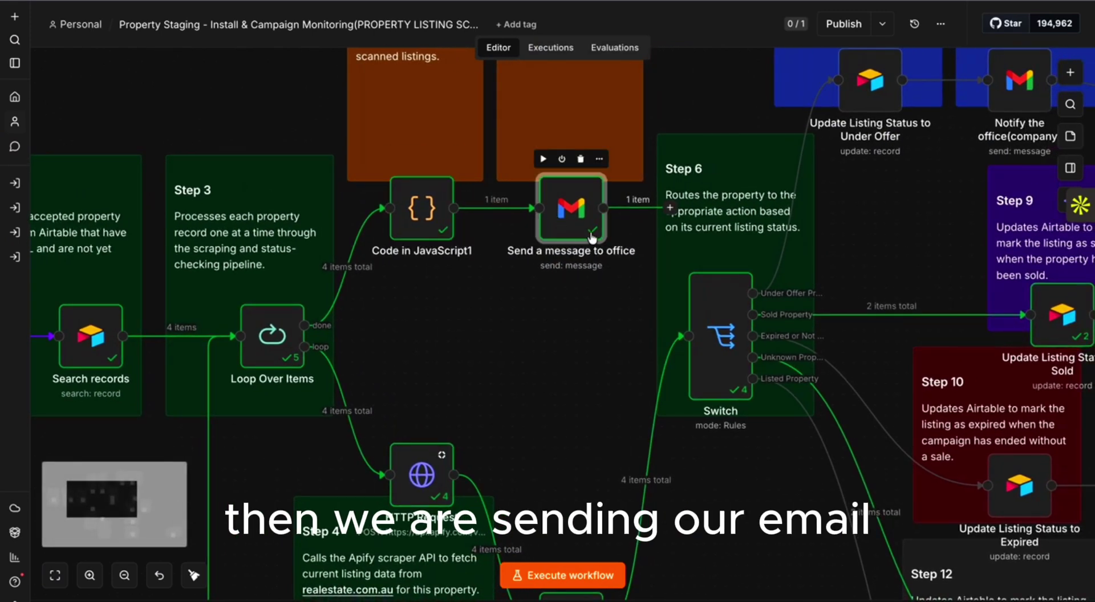
{"action": "double_click", "coordinate": [547, 221]}
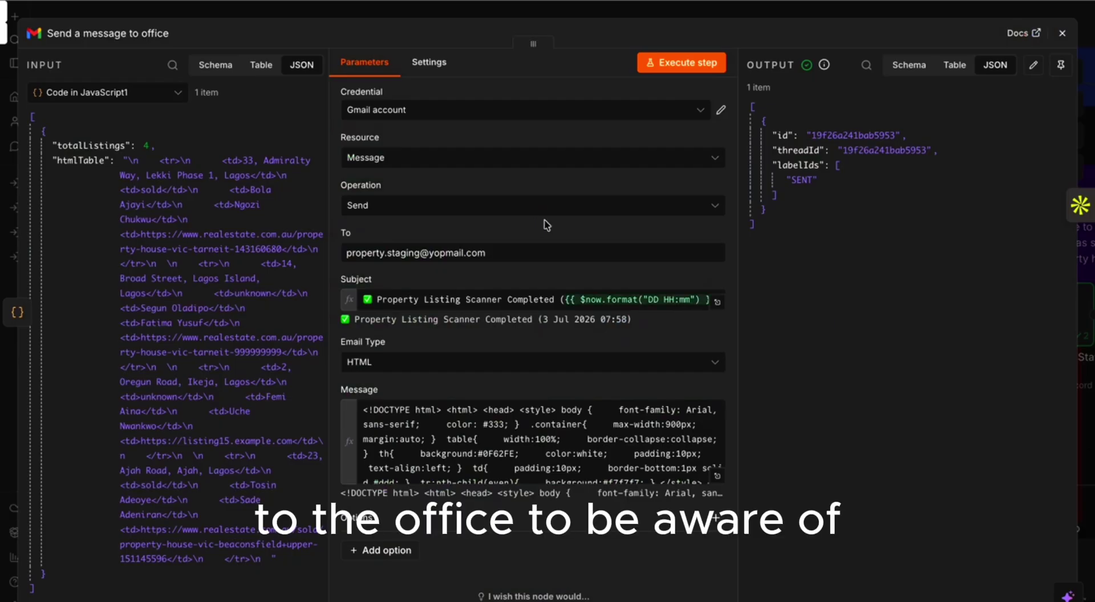
{"action": "left_click", "coordinate": [1060, 35]}
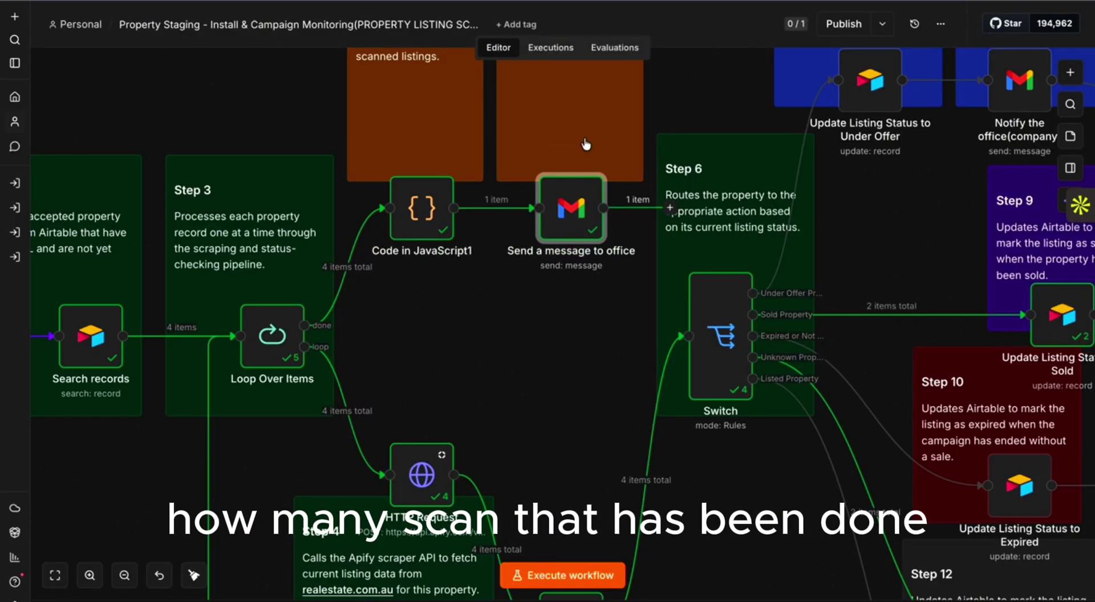
{"action": "scroll", "coordinate": [586, 144], "scroll_direction": "left", "scroll_amount": 5}
{"action": "scroll", "coordinate": [586, 144], "scroll_direction": "up", "scroll_amount": 4}
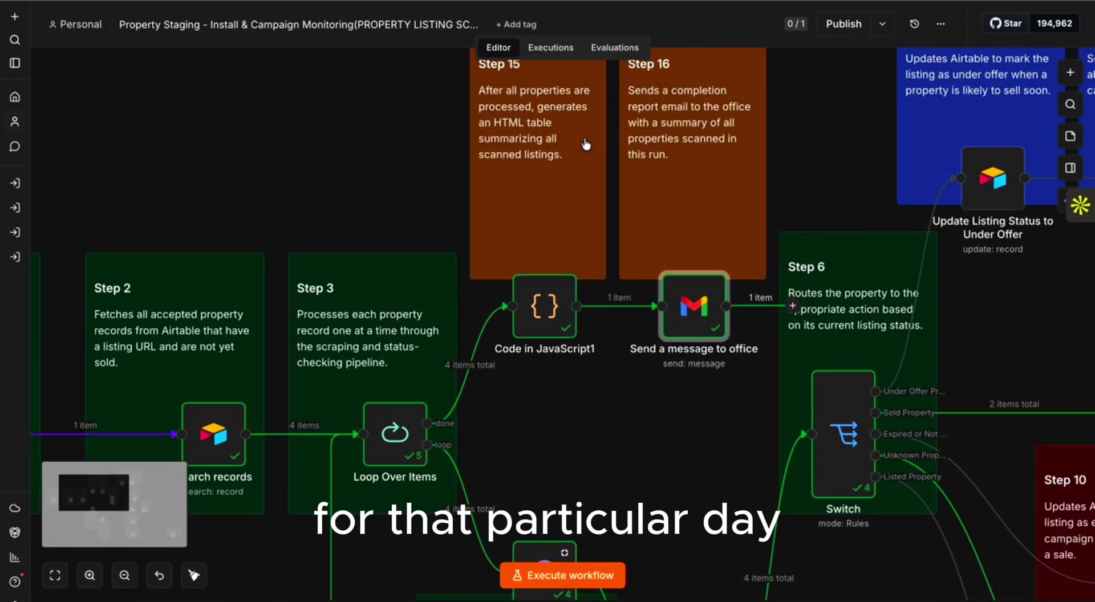
{"action": "scroll", "coordinate": [586, 144], "scroll_direction": "left", "scroll_amount": 2}
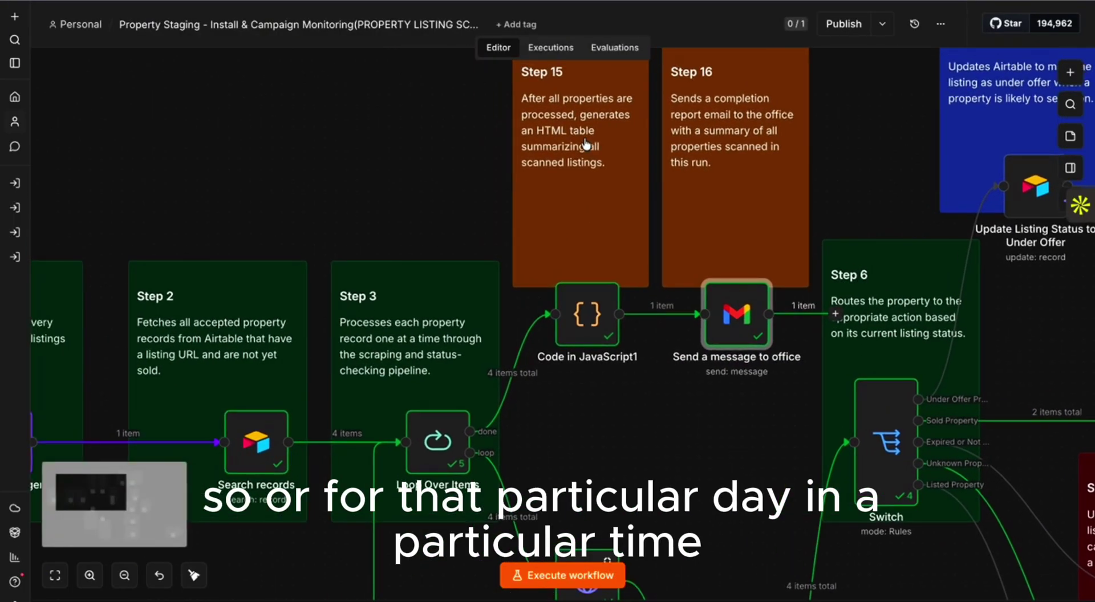
{"action": "scroll", "coordinate": [585, 145], "scroll_direction": "right", "scroll_amount": 3}
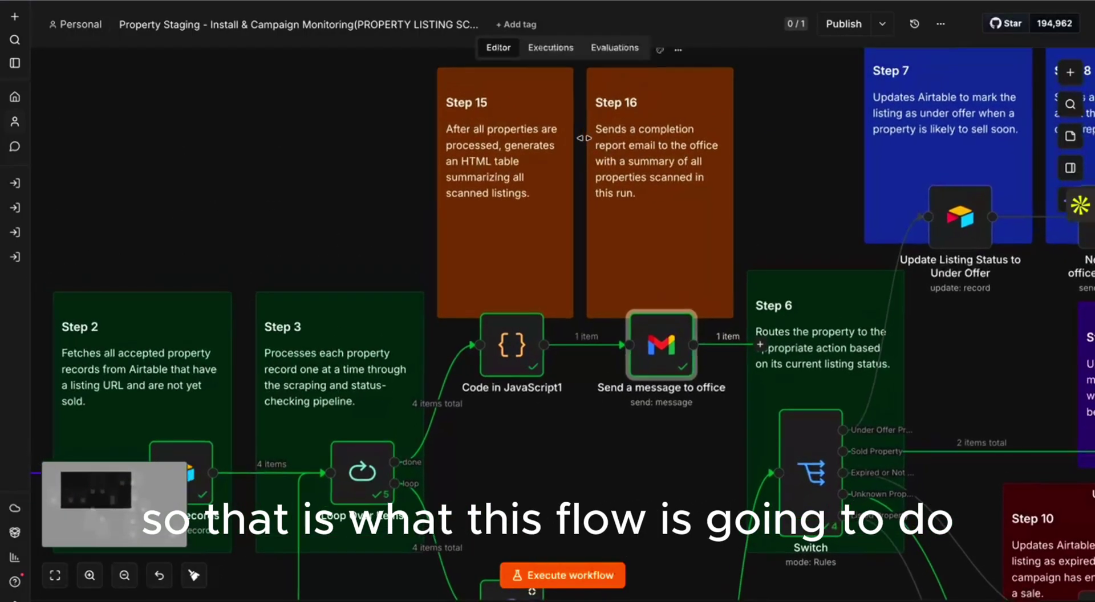
- Return to the Schedule Trigger and retrace the flow through Search records and Loop Over Items to the HTTP Request node
{"action": "scroll", "coordinate": [585, 145], "scroll_direction": "down", "scroll_amount": 13}
{"action": "scroll", "coordinate": [586, 144], "scroll_direction": "left", "scroll_amount": 4}
{"action": "scroll", "coordinate": [585, 144], "scroll_direction": "up", "scroll_amount": 6}
{"action": "scroll", "coordinate": [586, 144], "scroll_direction": "left", "scroll_amount": 10}
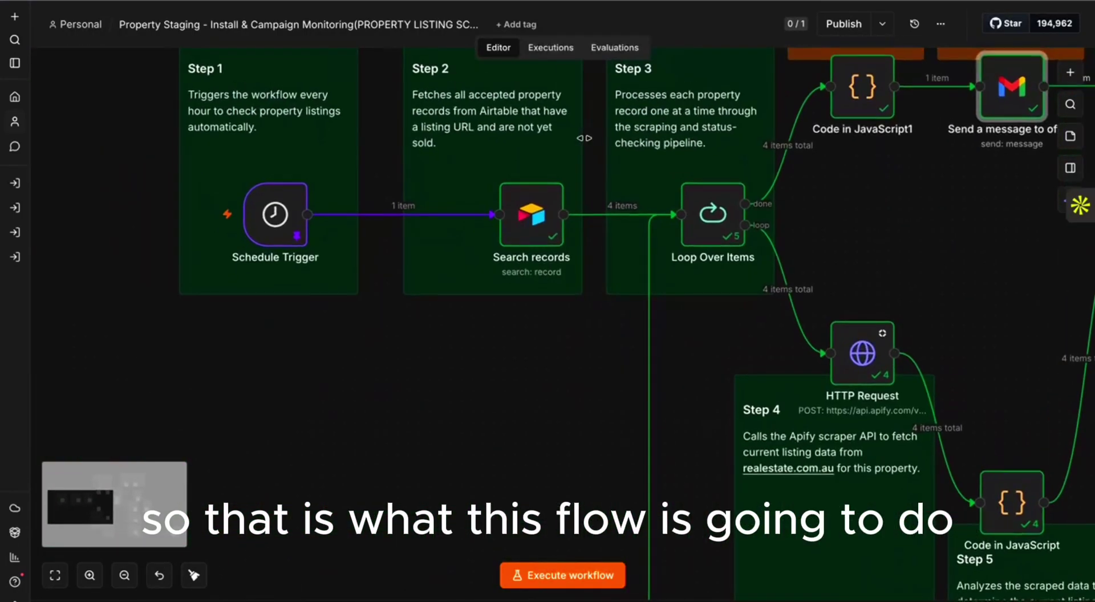
{"action": "scroll", "coordinate": [585, 138], "scroll_direction": "up", "scroll_amount": 2}
{"action": "mouse_move", "coordinate": [286, 206]}
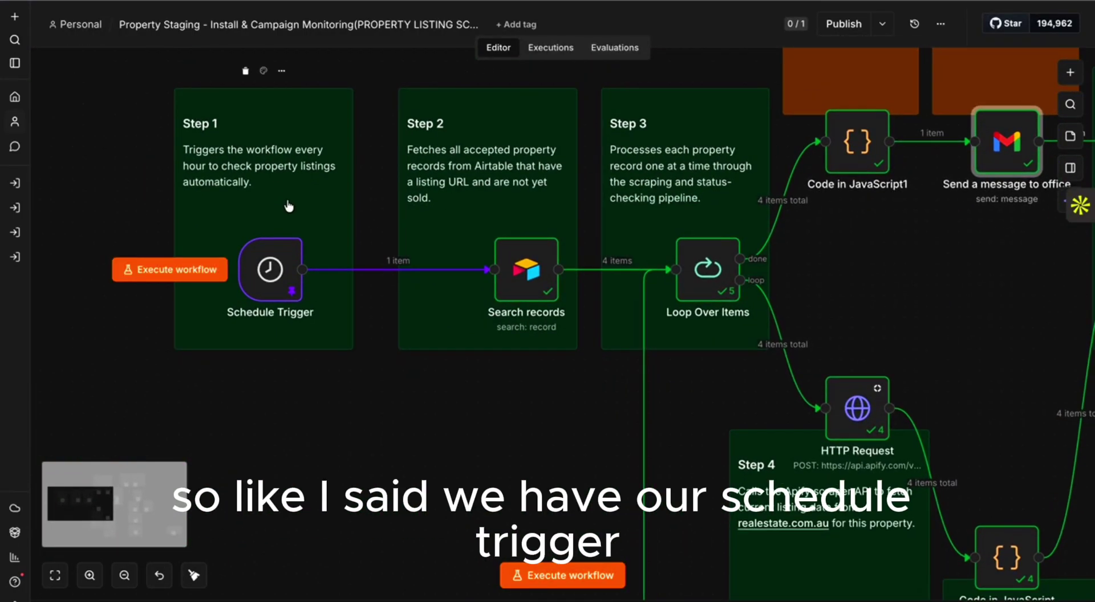
{"action": "scroll", "coordinate": [283, 248], "scroll_direction": "right", "scroll_amount": 5}
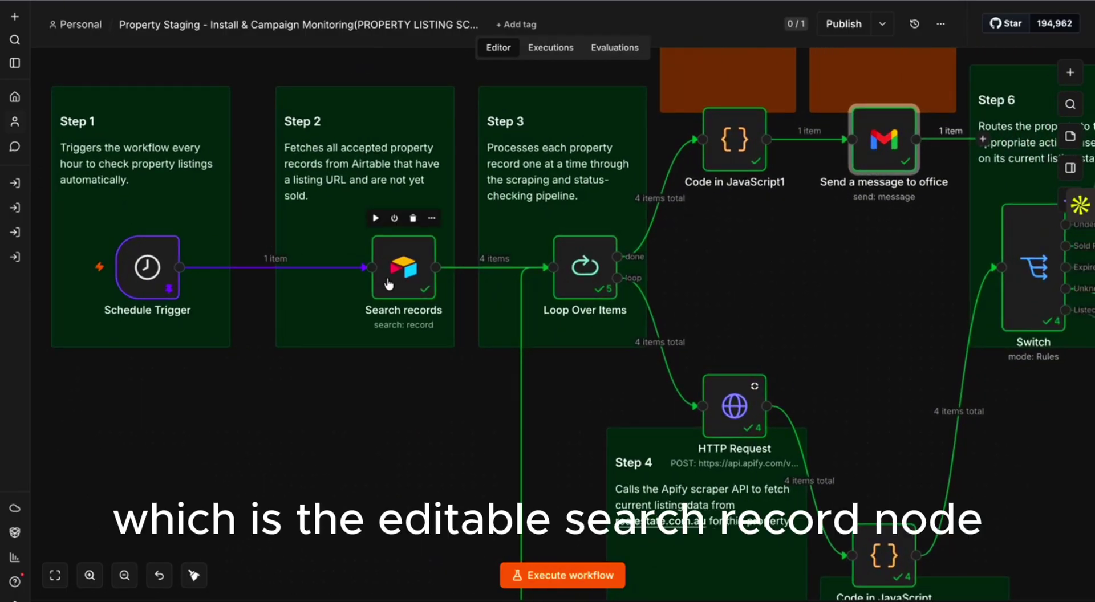
{"action": "scroll", "coordinate": [387, 283], "scroll_direction": "right", "scroll_amount": 1}
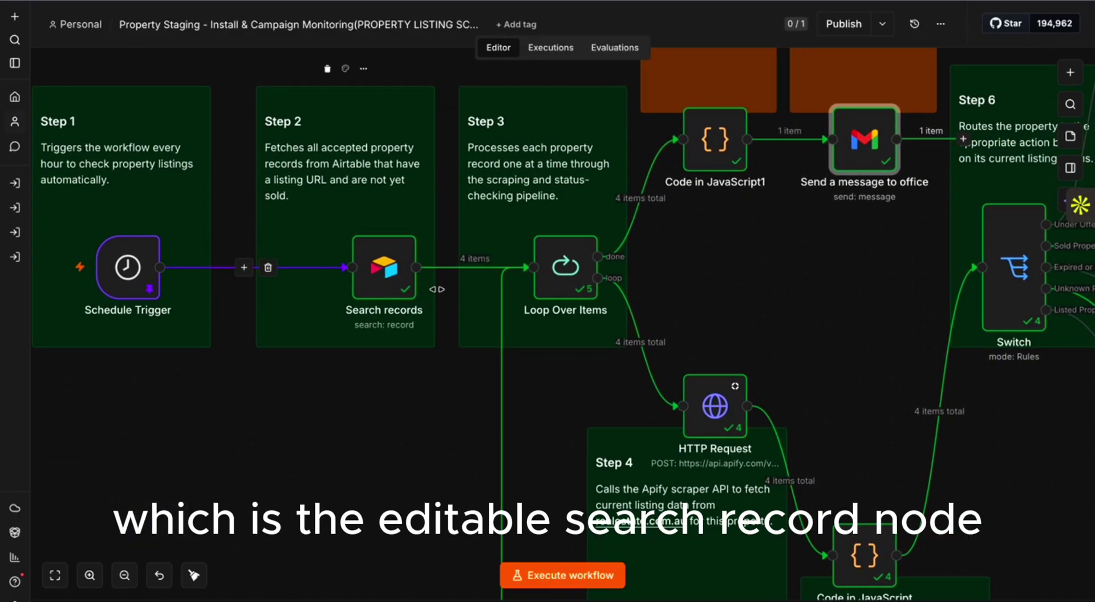
{"action": "scroll", "coordinate": [428, 166], "scroll_direction": "right", "scroll_amount": 4}
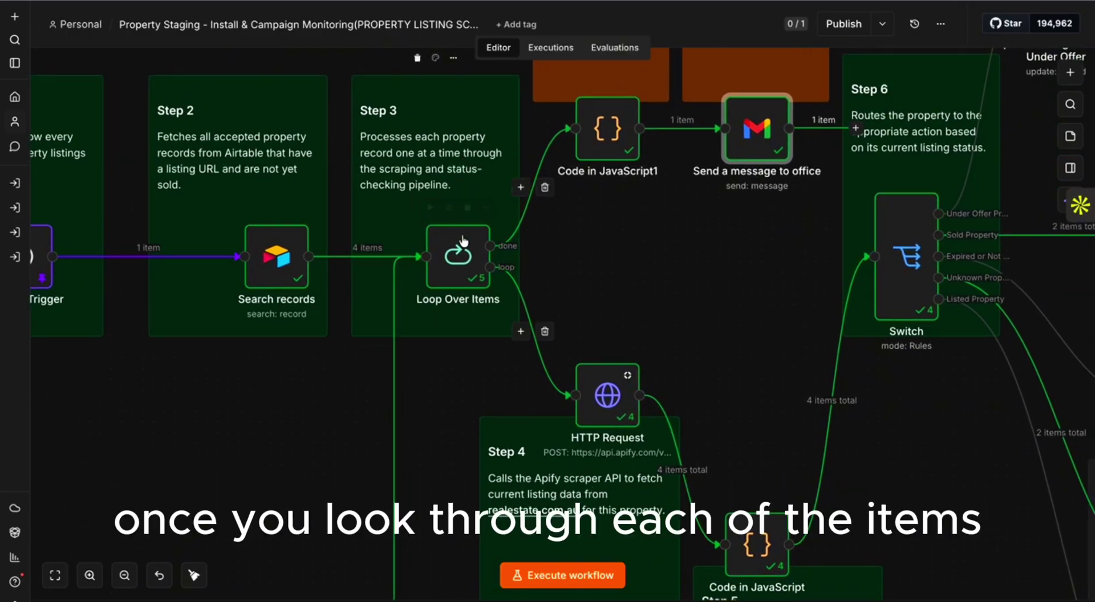
{"action": "scroll", "coordinate": [456, 234], "scroll_direction": "down", "scroll_amount": 2}
{"action": "scroll", "coordinate": [456, 234], "scroll_direction": "right", "scroll_amount": 1}
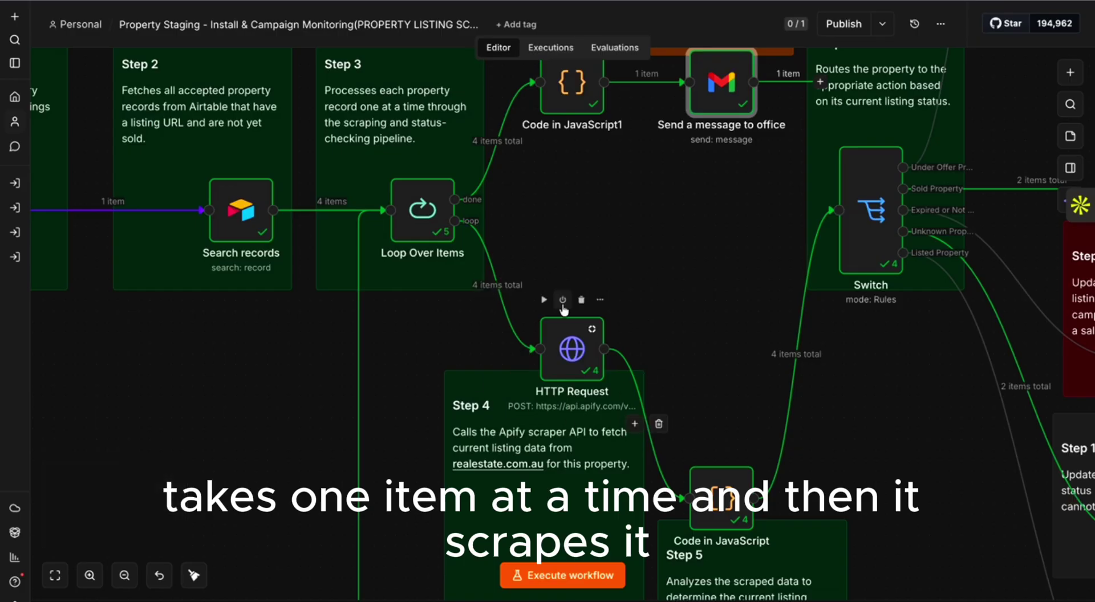
- Follow the loop branch from the HTTP Request scraper through Code in JavaScript to the Switch node
{"action": "scroll", "coordinate": [562, 336], "scroll_direction": "down", "scroll_amount": 1}
{"action": "scroll", "coordinate": [562, 337], "scroll_direction": "right", "scroll_amount": 2}
{"action": "scroll", "coordinate": [558, 342], "scroll_direction": "down", "scroll_amount": 1}
{"action": "scroll", "coordinate": [558, 343], "scroll_direction": "right", "scroll_amount": 2}
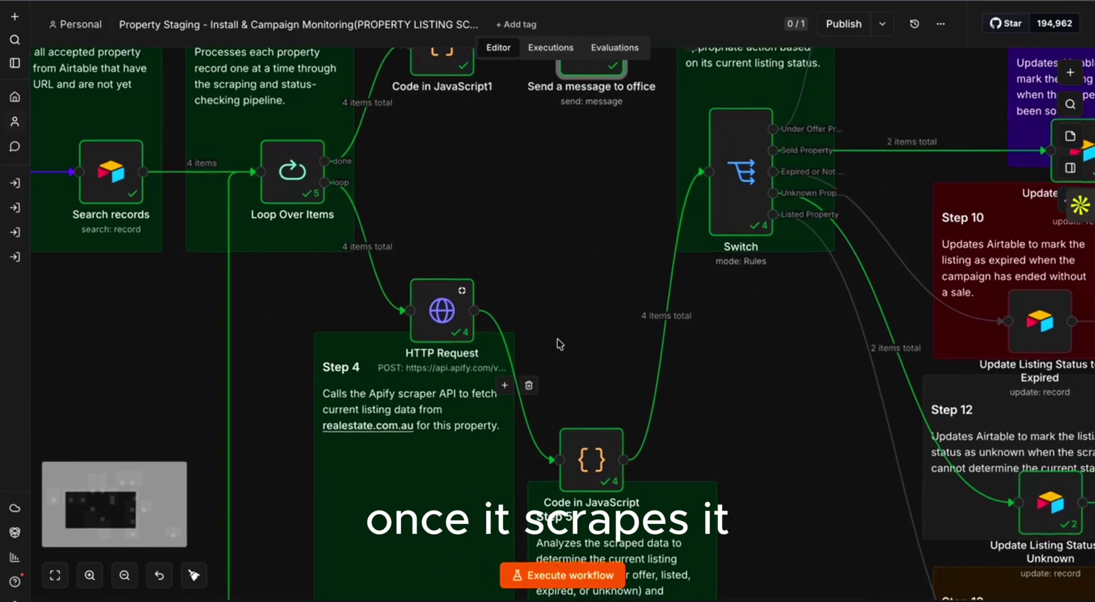
{"action": "scroll", "coordinate": [573, 365], "scroll_direction": "right", "scroll_amount": 2}
{"action": "scroll", "coordinate": [533, 393], "scroll_direction": "down", "scroll_amount": 1}
{"action": "scroll", "coordinate": [533, 394], "scroll_direction": "right", "scroll_amount": 1}
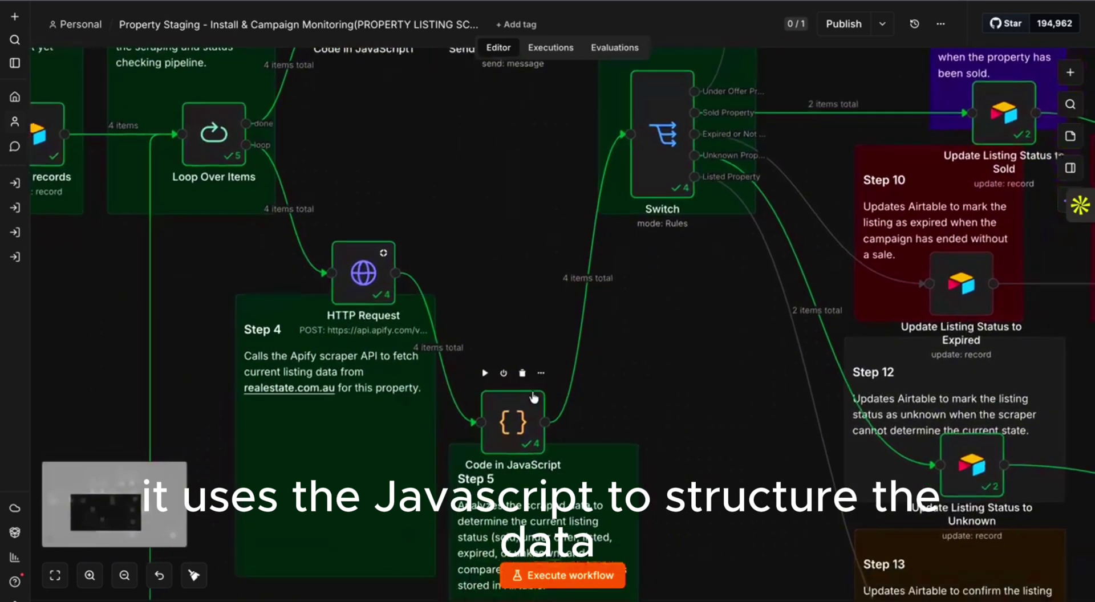
{"action": "scroll", "coordinate": [532, 393], "scroll_direction": "up", "scroll_amount": 4}
{"action": "scroll", "coordinate": [532, 393], "scroll_direction": "right", "scroll_amount": 2}
{"action": "scroll", "coordinate": [532, 393], "scroll_direction": "up", "scroll_amount": 1}
{"action": "scroll", "coordinate": [532, 394], "scroll_direction": "right", "scroll_amount": 1}
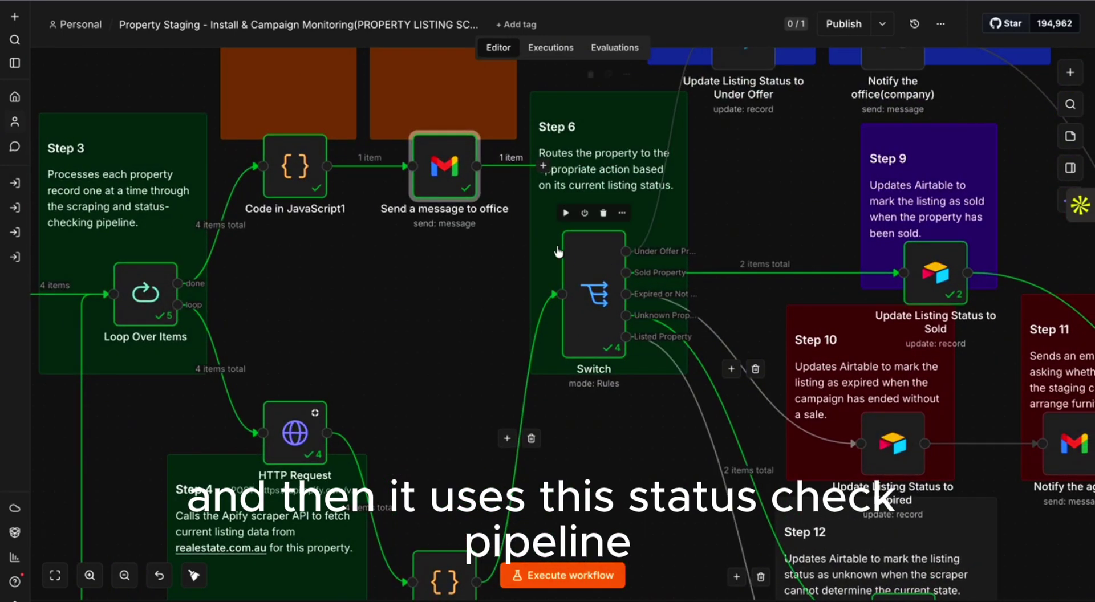
{"action": "scroll", "coordinate": [627, 312], "scroll_direction": "down", "scroll_amount": 1}
{"action": "scroll", "coordinate": [627, 312], "scroll_direction": "right", "scroll_amount": 2}
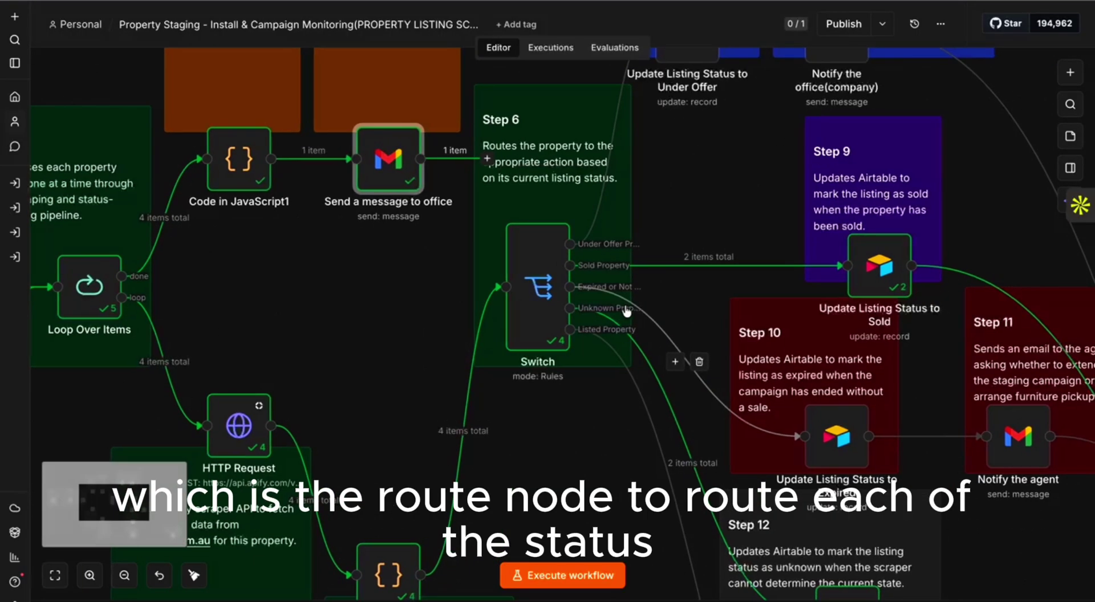
- Look over the Switch outputs and the Sold and Expired branches they route to
{"action": "scroll", "coordinate": [627, 311], "scroll_direction": "up", "scroll_amount": 3}
{"action": "scroll", "coordinate": [627, 311], "scroll_direction": "down", "scroll_amount": 3}
{"action": "scroll", "coordinate": [628, 311], "scroll_direction": "right", "scroll_amount": 2}
{"action": "scroll", "coordinate": [627, 311], "scroll_direction": "up", "scroll_amount": 1}
{"action": "scroll", "coordinate": [627, 311], "scroll_direction": "right", "scroll_amount": 1}
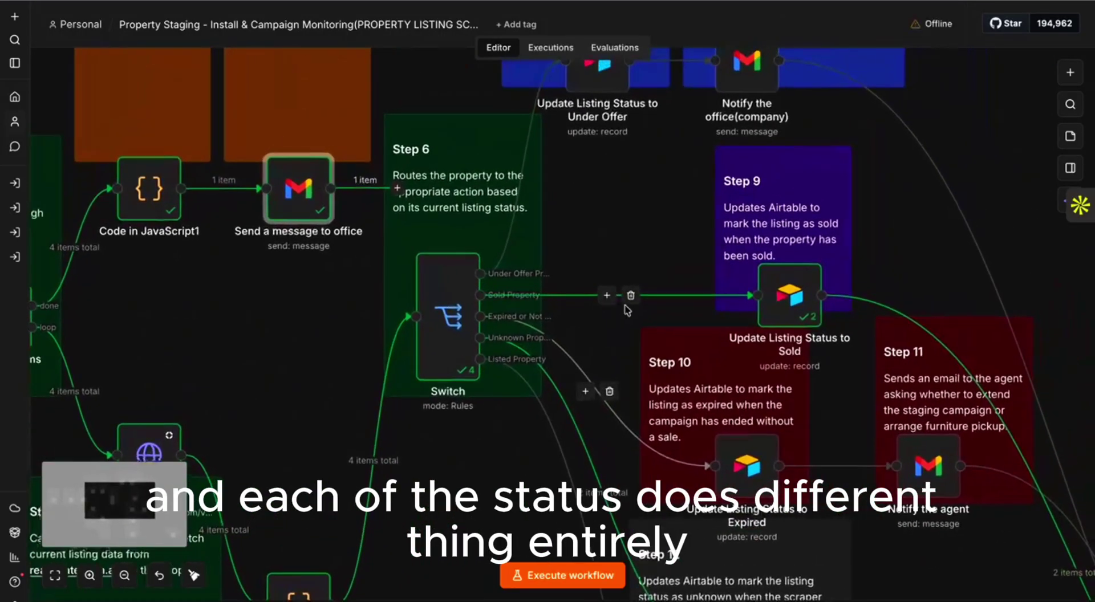
{"action": "scroll", "coordinate": [627, 310], "scroll_direction": "down", "scroll_amount": 3}
{"action": "scroll", "coordinate": [628, 311], "scroll_direction": "up", "scroll_amount": 1}
{"action": "scroll", "coordinate": [627, 311], "scroll_direction": "left", "scroll_amount": 1}
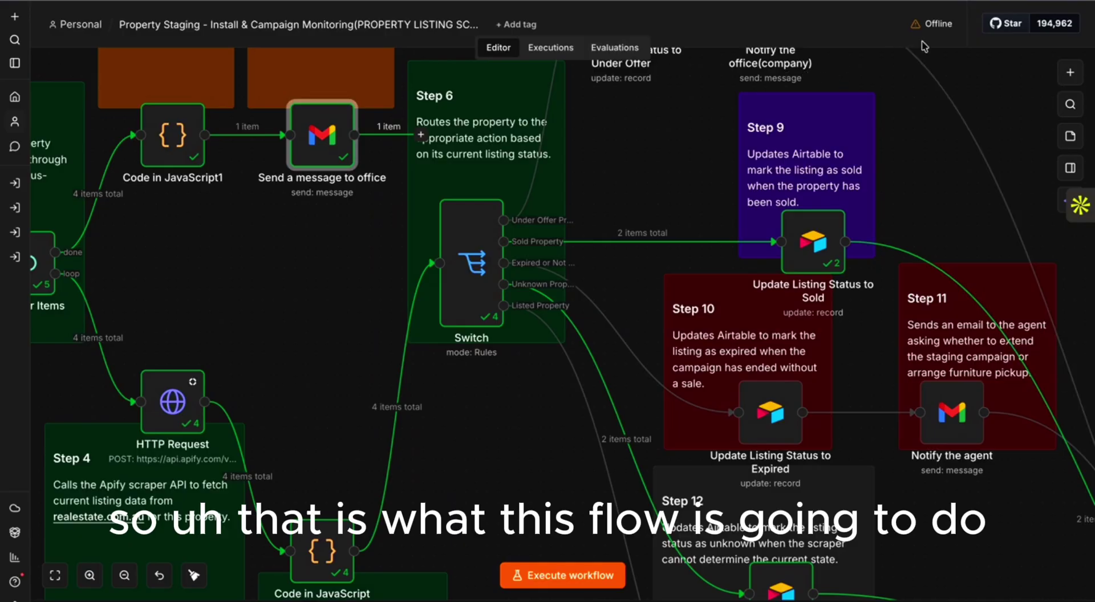
{"action": "scroll", "coordinate": [704, 212], "scroll_direction": "right", "scroll_amount": 3}
{"action": "scroll", "coordinate": [703, 213], "scroll_direction": "down", "scroll_amount": 1}
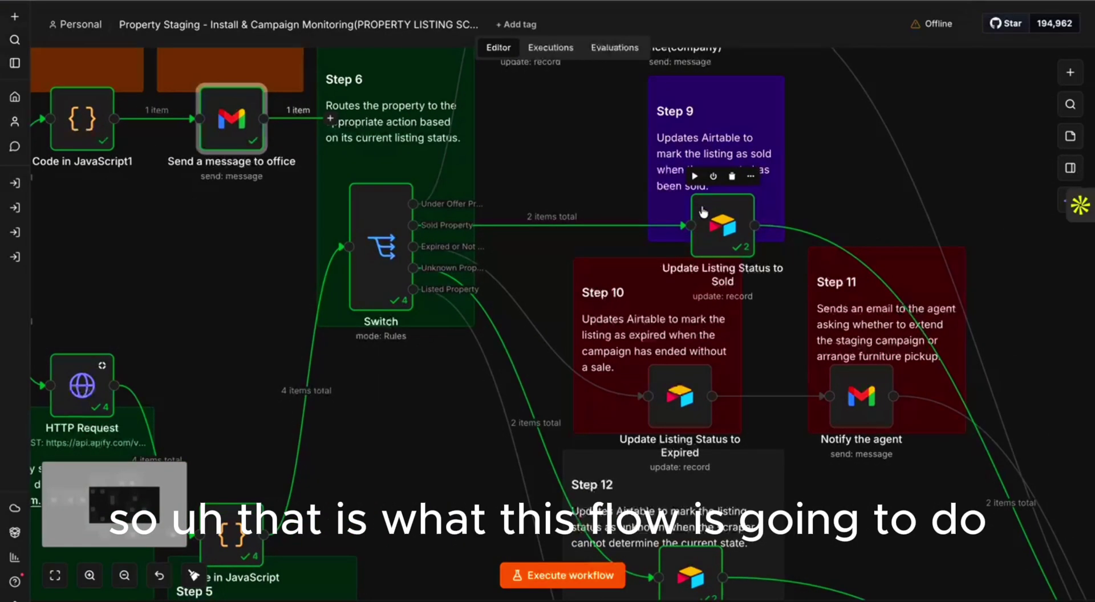
- Go back to the start of the workflow, reload the editor page, and dismiss the Wi-Fi network list
{"action": "scroll", "coordinate": [704, 212], "scroll_direction": "down", "scroll_amount": 10}
{"action": "scroll", "coordinate": [703, 212], "scroll_direction": "right", "scroll_amount": 10}
{"action": "scroll", "coordinate": [703, 212], "scroll_direction": "up", "scroll_amount": 13}
{"action": "scroll", "coordinate": [704, 212], "scroll_direction": "left", "scroll_amount": 20}
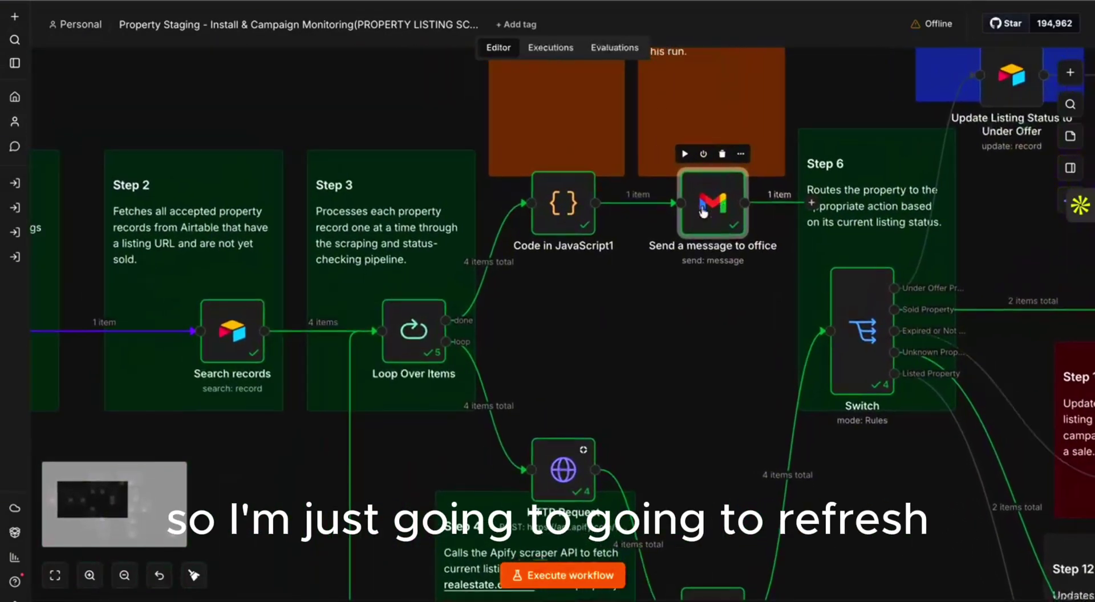
{"action": "scroll", "coordinate": [584, 222], "scroll_direction": "left", "scroll_amount": 10}
{"action": "scroll", "coordinate": [585, 222], "scroll_direction": "down", "scroll_amount": 2}
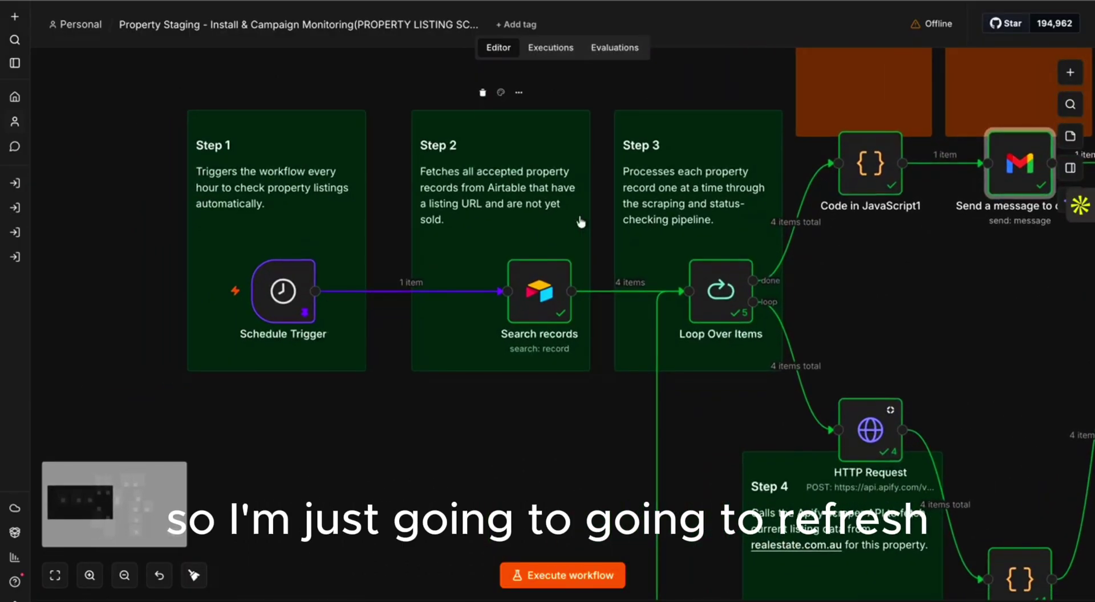
{"action": "key", "text": "super+r"}
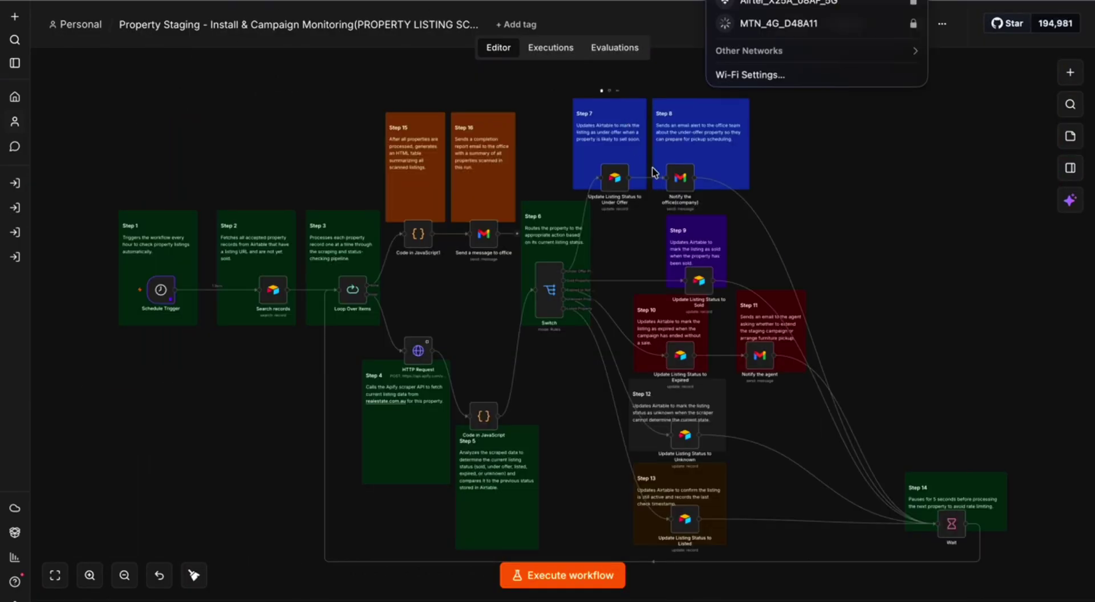
{"action": "left_click", "coordinate": [547, 116]}
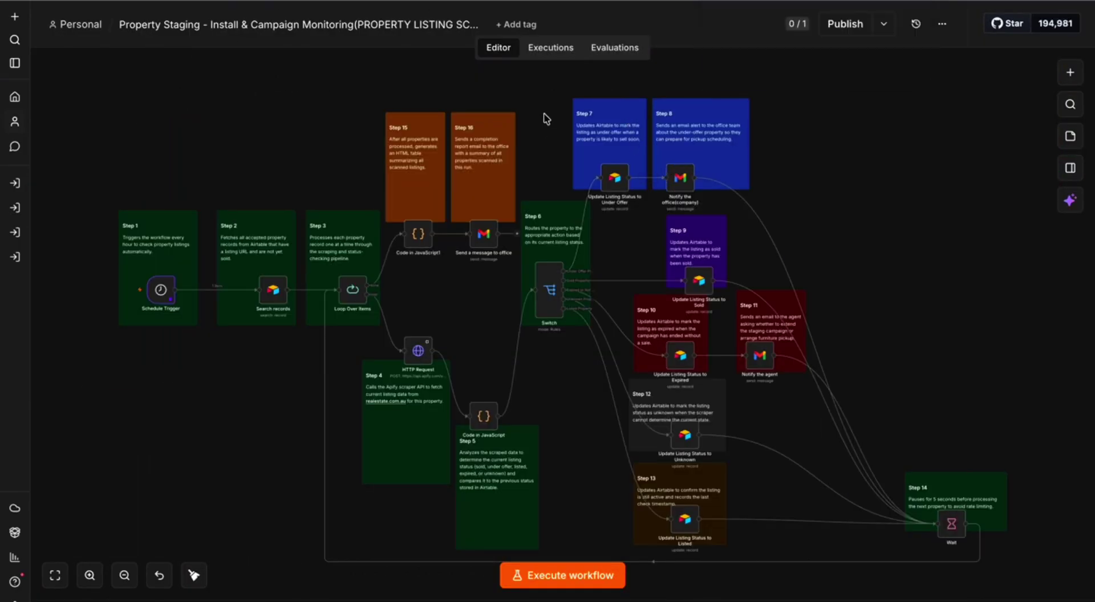
- Unpin the test data on the Schedule Trigger node and close the node
{"action": "scroll", "coordinate": [532, 214], "scroll_direction": "up", "scroll_amount": 5}
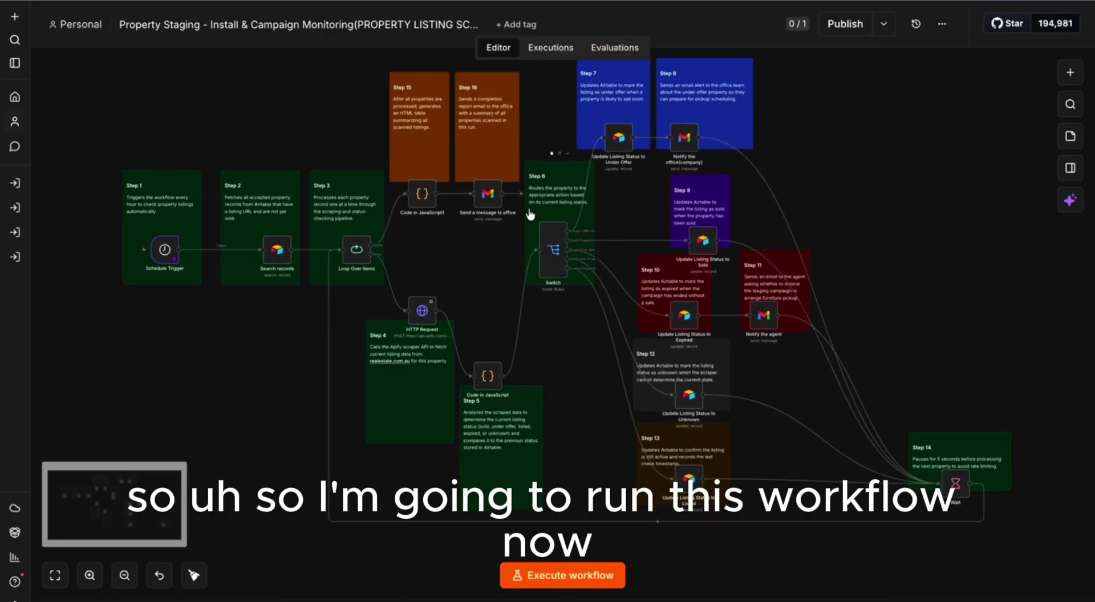
{"action": "scroll", "coordinate": [530, 214], "scroll_direction": "left", "scroll_amount": 5}
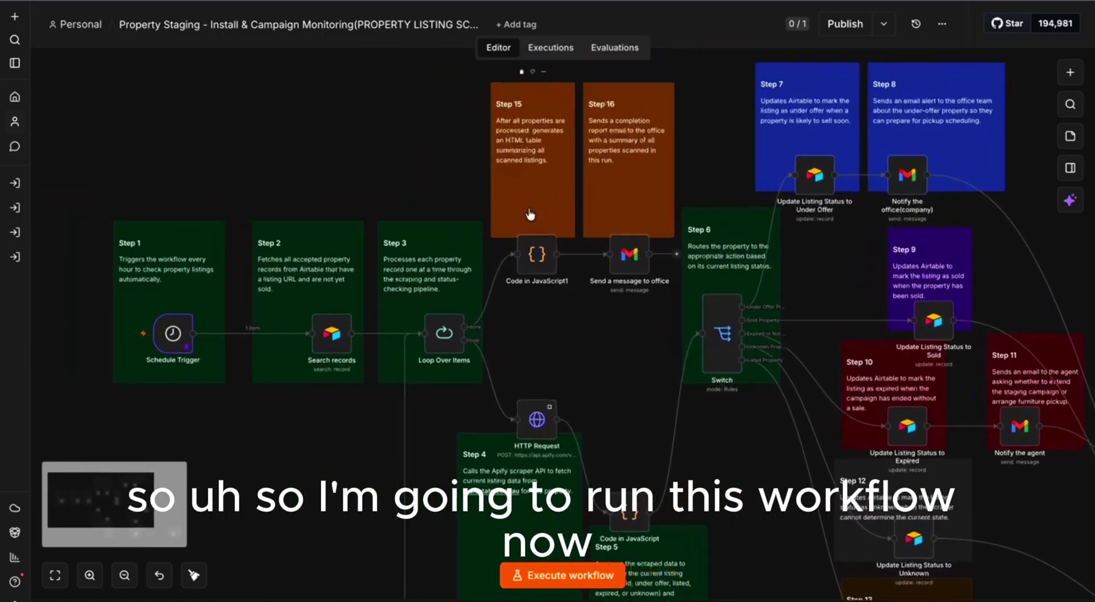
{"action": "scroll", "coordinate": [530, 214], "scroll_direction": "down", "scroll_amount": 2}
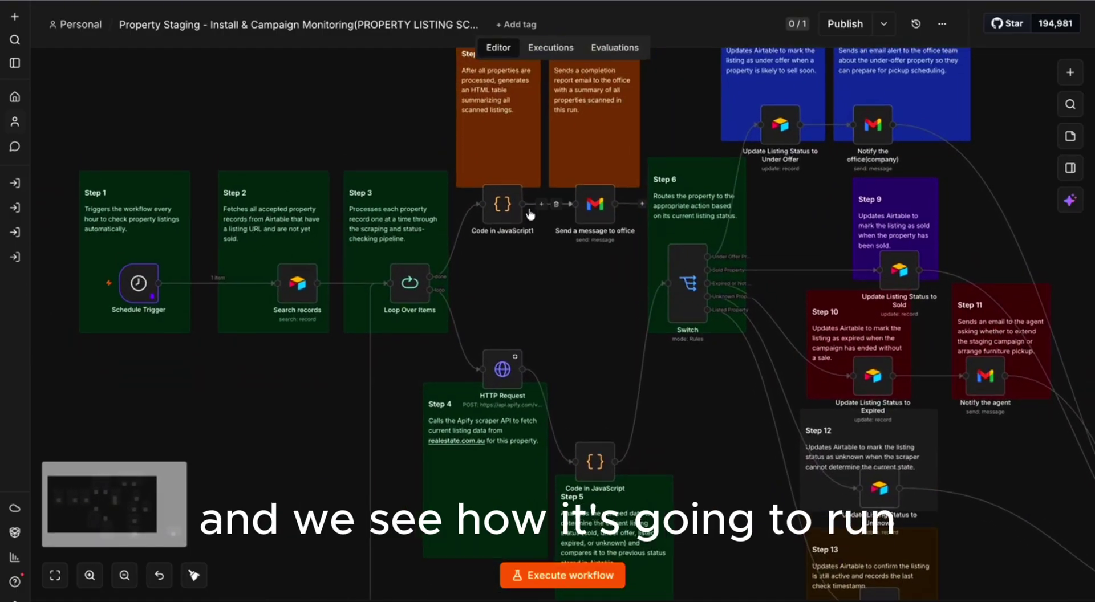
{"action": "mouse_move", "coordinate": [152, 288]}
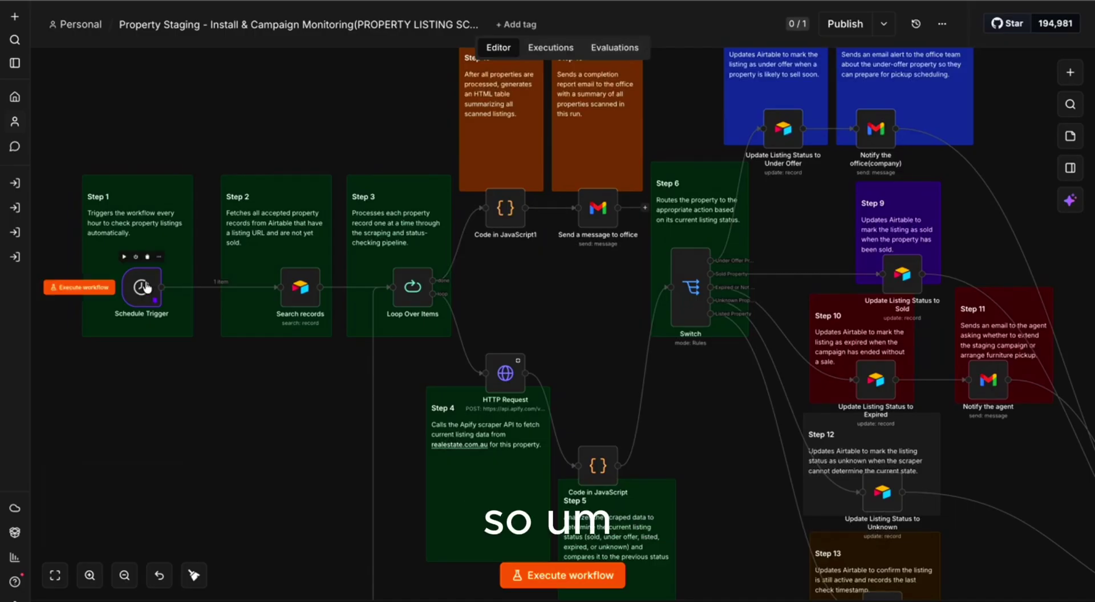
{"action": "double_click", "coordinate": [142, 286]}
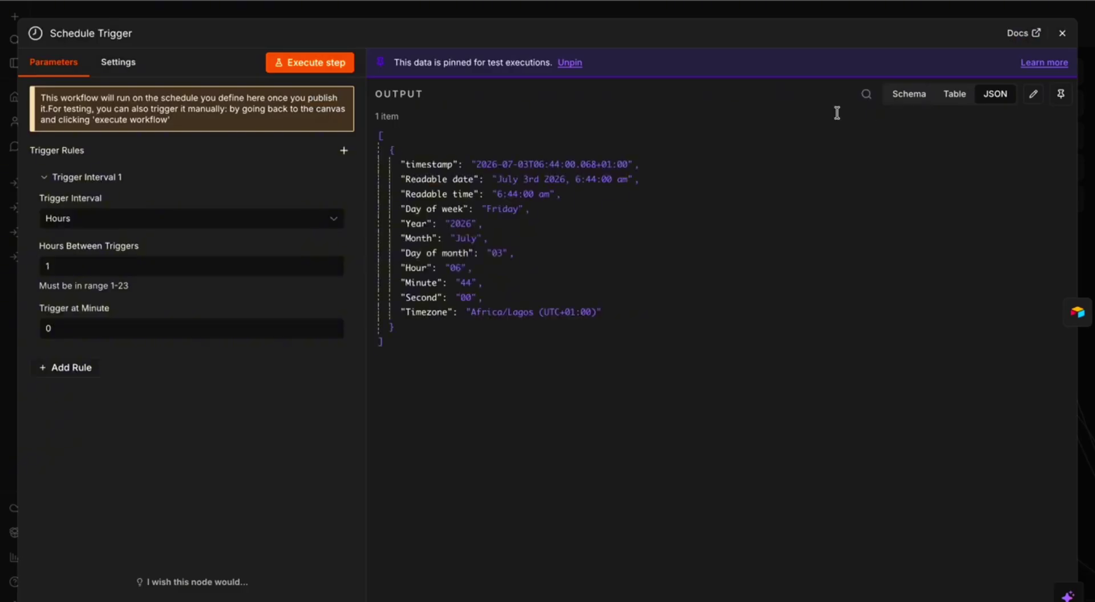
{"action": "left_click", "coordinate": [1061, 94]}
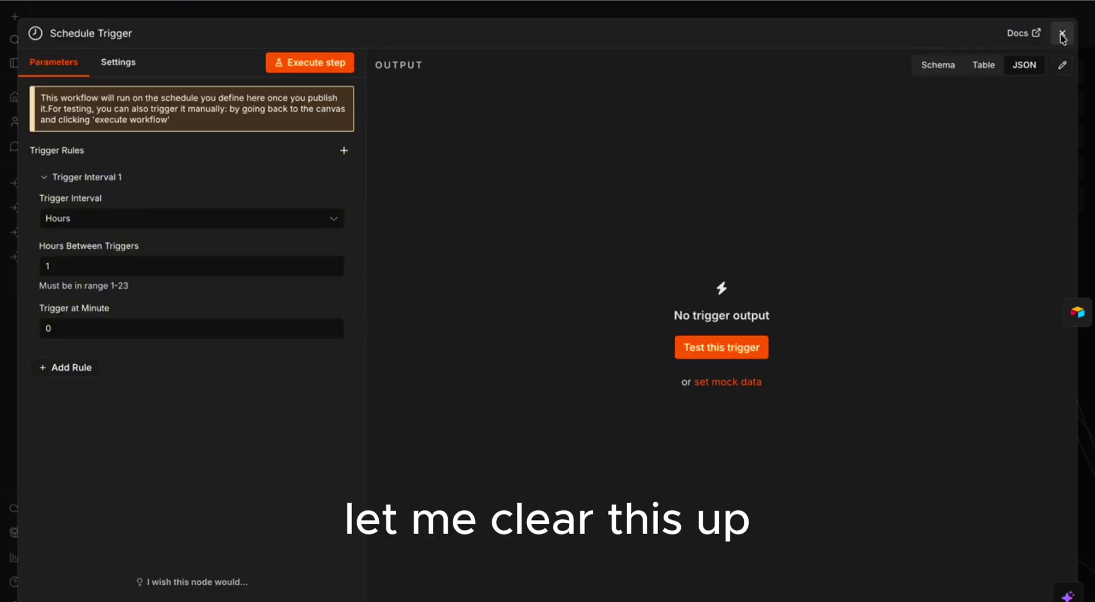
{"action": "left_click", "coordinate": [1062, 34]}
{"action": "scroll", "coordinate": [388, 137], "scroll_direction": "up", "scroll_amount": 2}
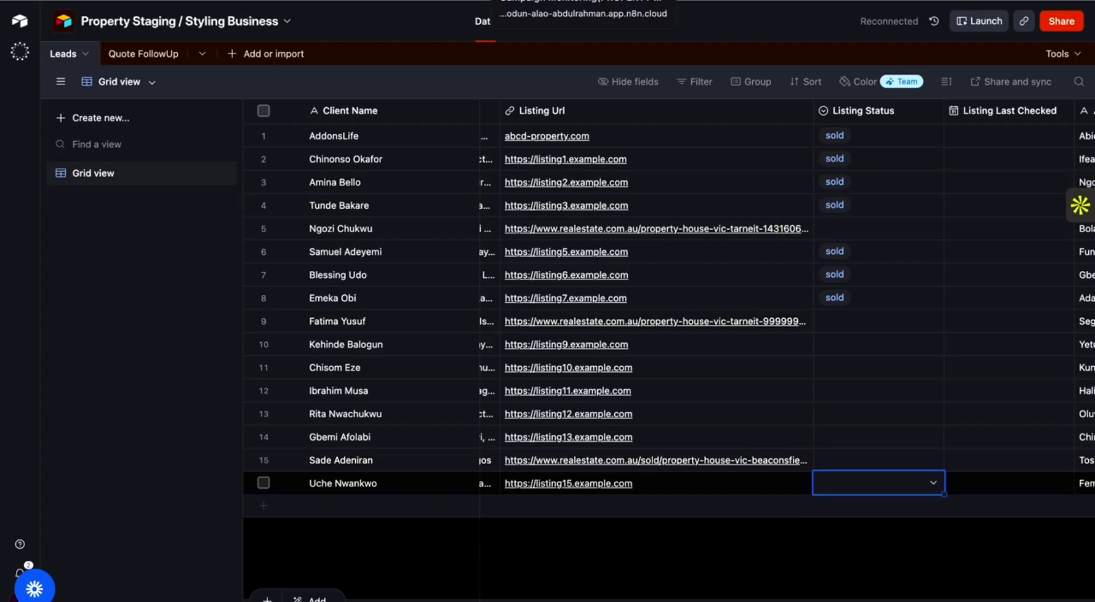
- Switch to the n8n editor, execute the property listing workflow and follow the first item through the Switch node to the Wait node
{"action": "left_click", "coordinate": [525, 0]}
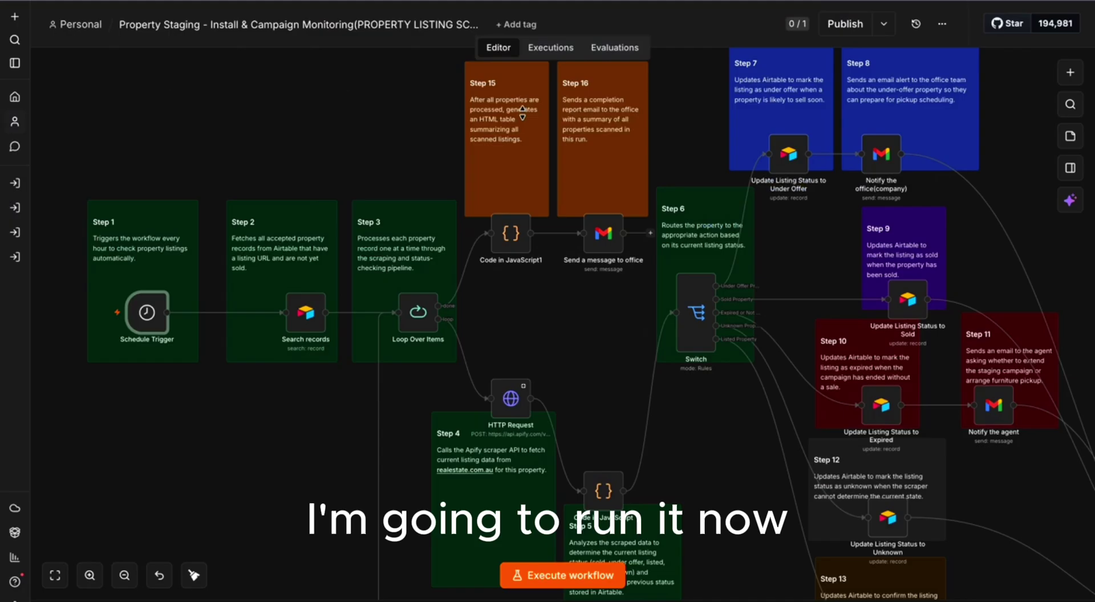
{"action": "left_click", "coordinate": [556, 576]}
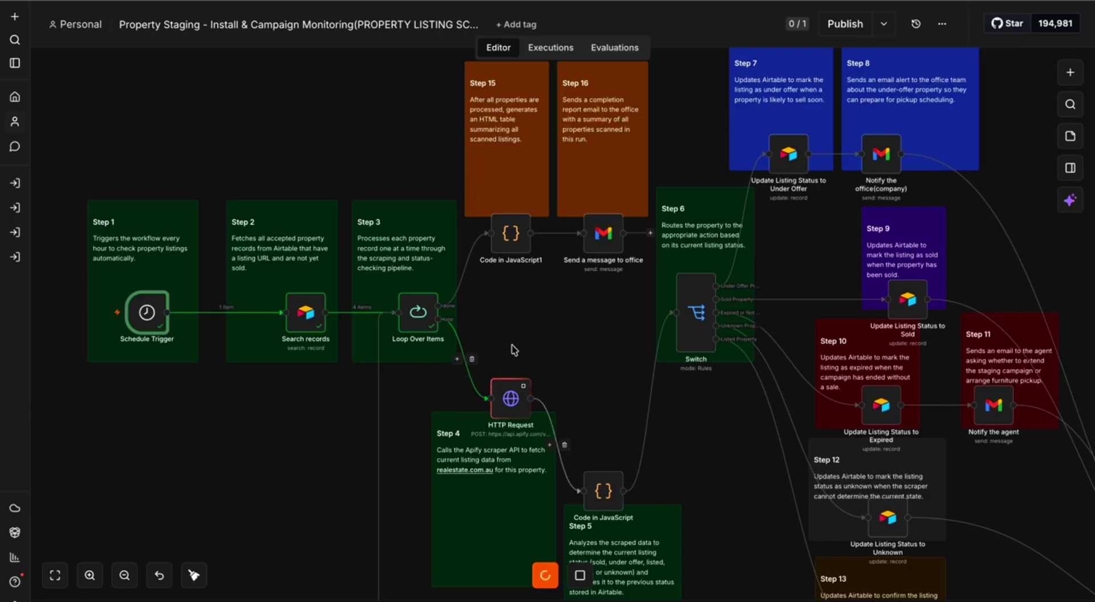
{"action": "scroll", "coordinate": [514, 350], "scroll_direction": "down", "scroll_amount": 2}
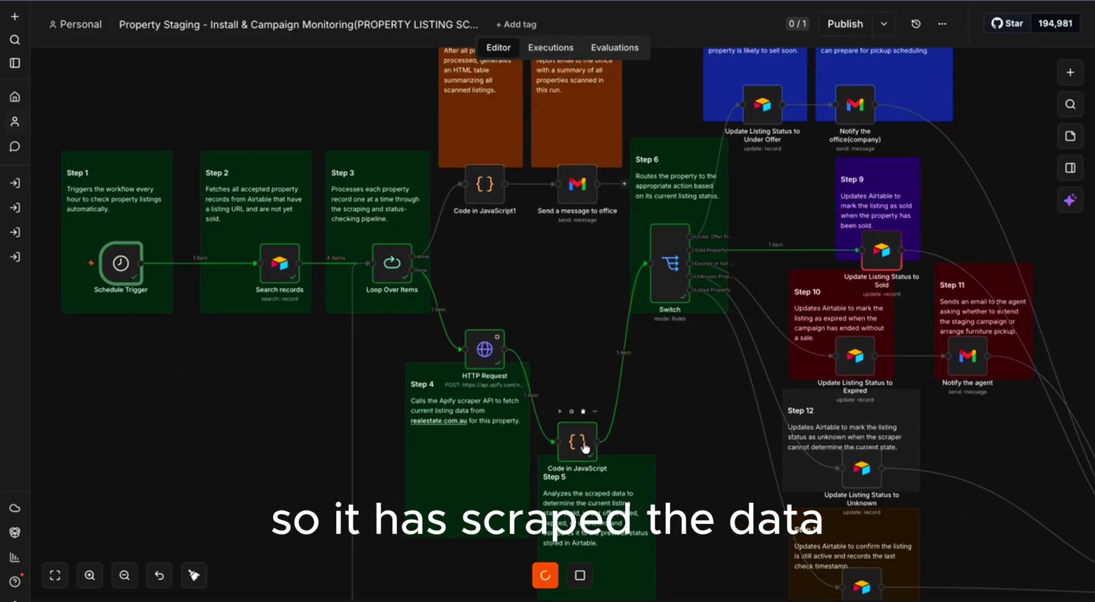
{"action": "scroll", "coordinate": [692, 262], "scroll_direction": "right", "scroll_amount": 5}
{"action": "scroll", "coordinate": [693, 262], "scroll_direction": "down", "scroll_amount": 2}
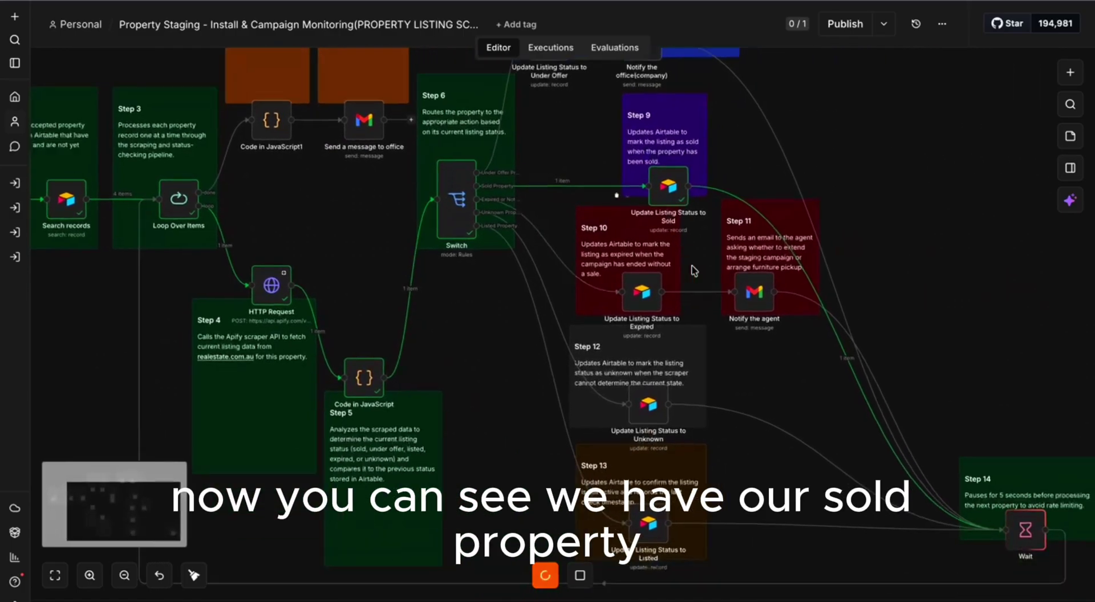
{"action": "scroll", "coordinate": [694, 271], "scroll_direction": "down", "scroll_amount": 2}
{"action": "scroll", "coordinate": [694, 270], "scroll_direction": "right", "scroll_amount": 1}
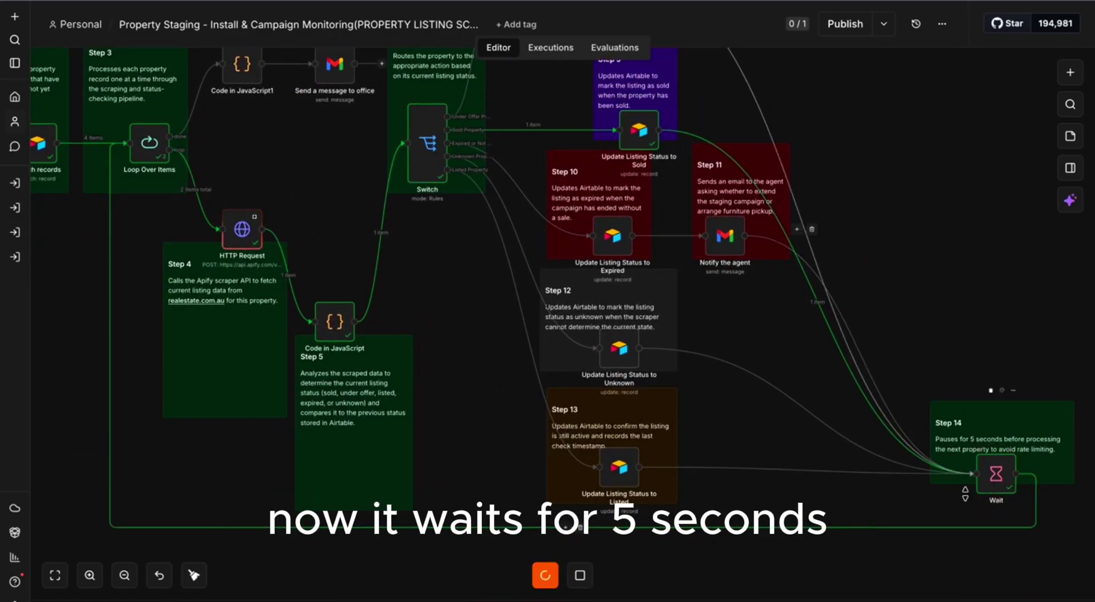
- Follow the remaining items around the loop, from the HTTP Request scraper through the Switch branches to the Wait node
{"action": "scroll", "coordinate": [609, 374], "scroll_direction": "left", "scroll_amount": 3}
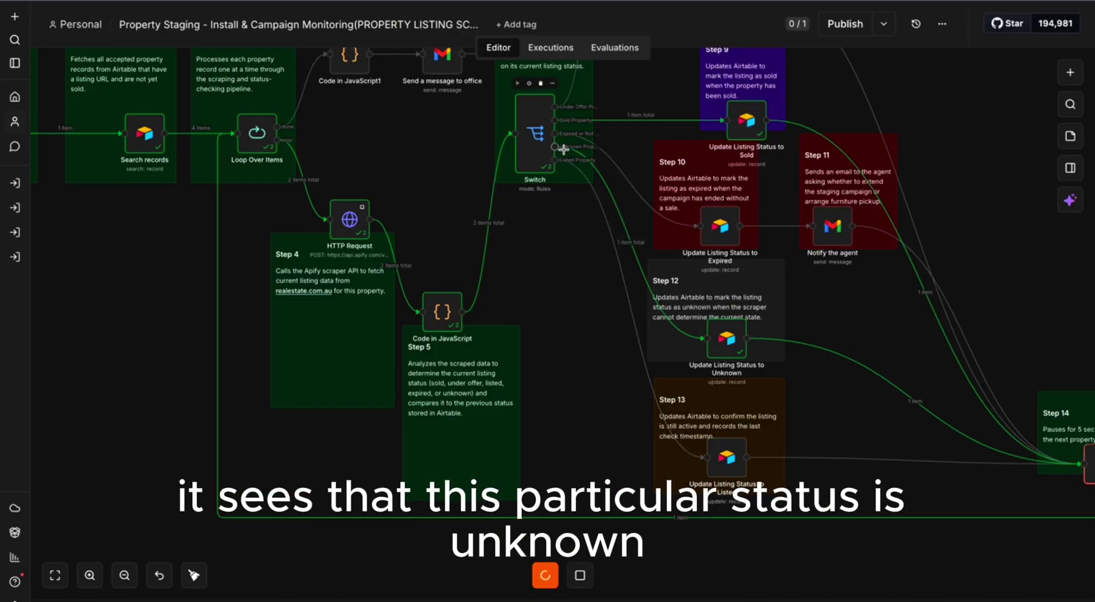
{"action": "scroll", "coordinate": [655, 249], "scroll_direction": "right", "scroll_amount": 5}
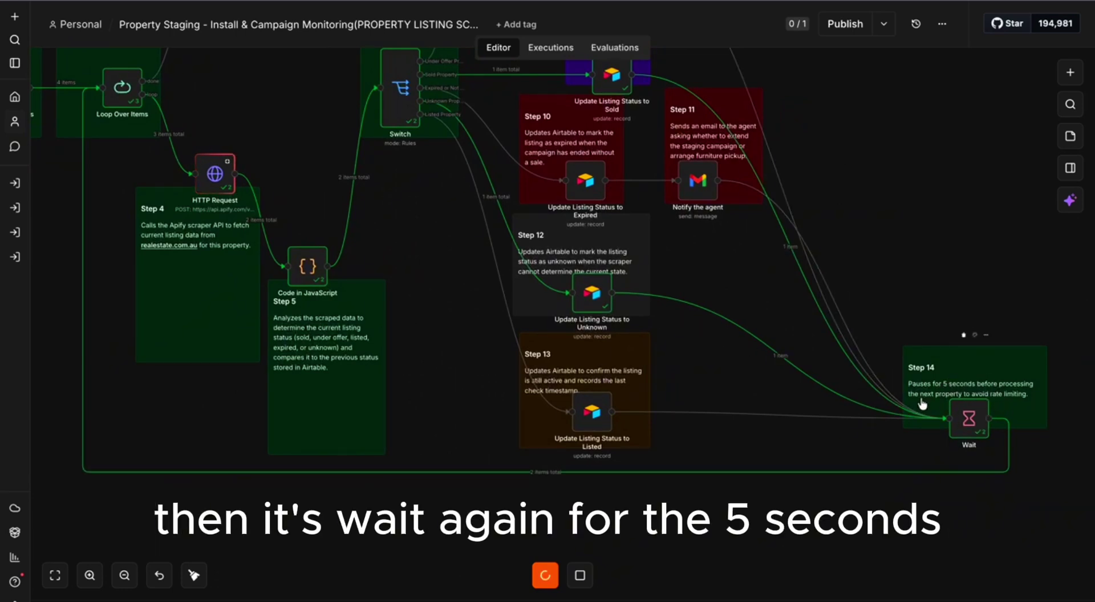
{"action": "scroll", "coordinate": [923, 404], "scroll_direction": "left", "scroll_amount": 3}
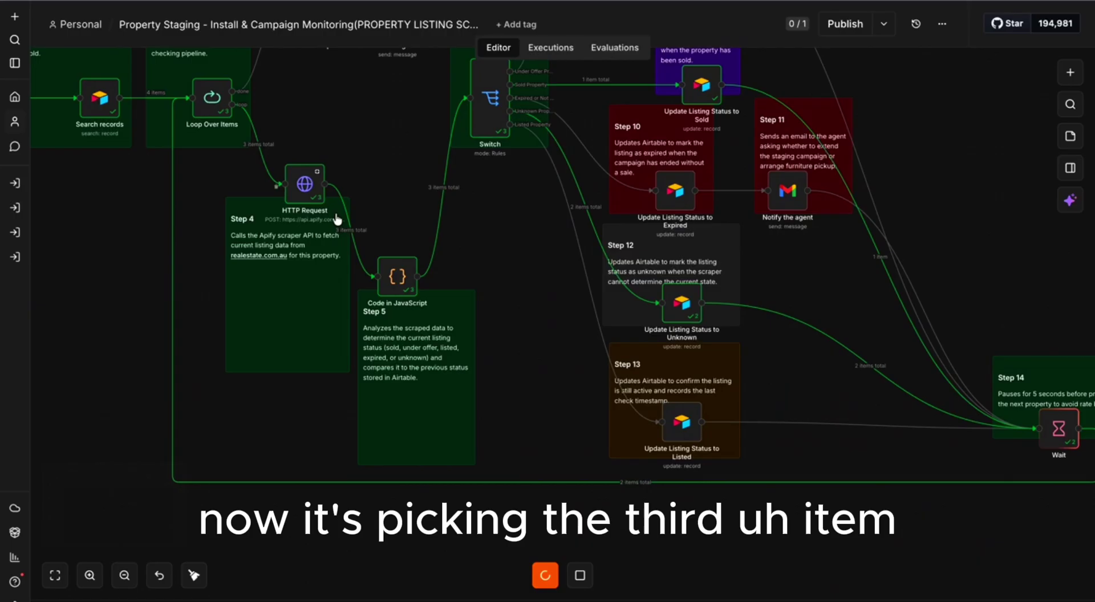
{"action": "scroll", "coordinate": [444, 269], "scroll_direction": "right", "scroll_amount": 2}
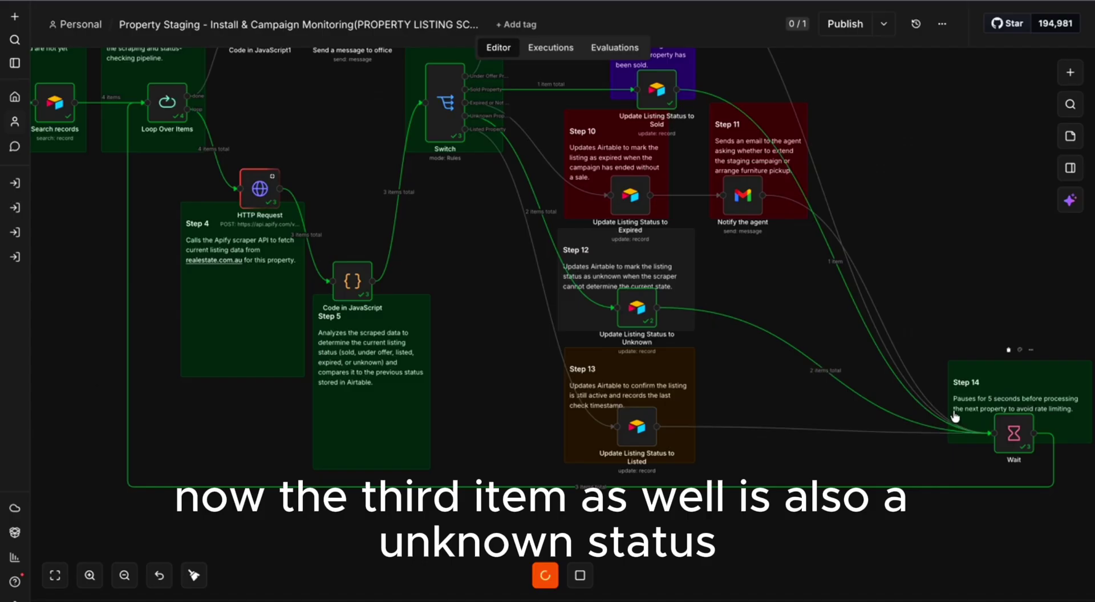
{"action": "scroll", "coordinate": [793, 384], "scroll_direction": "left", "scroll_amount": 2}
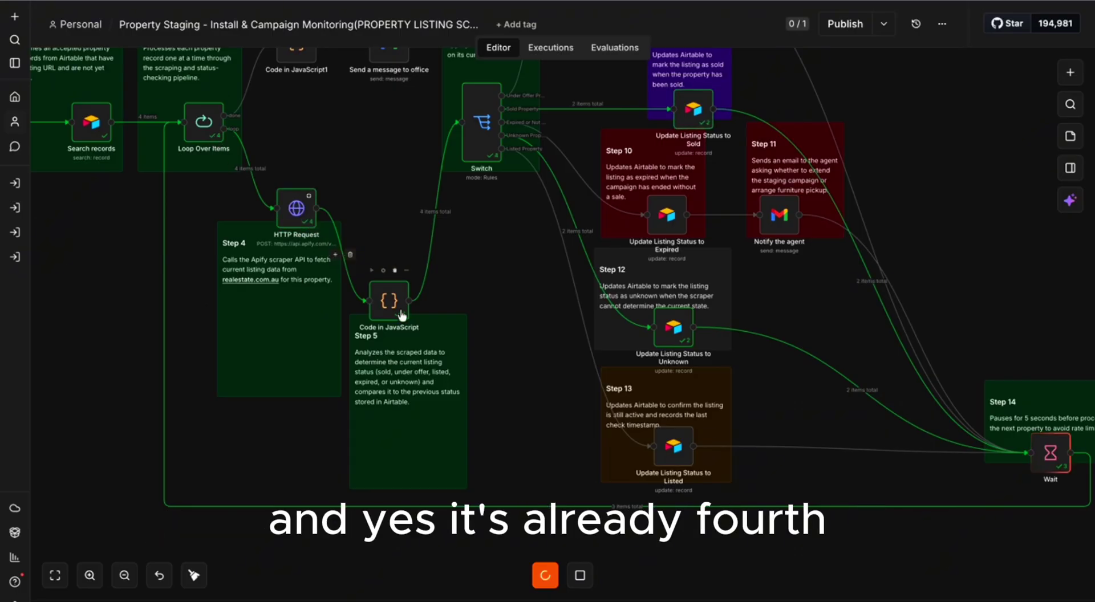
{"action": "scroll", "coordinate": [622, 165], "scroll_direction": "up", "scroll_amount": 2}
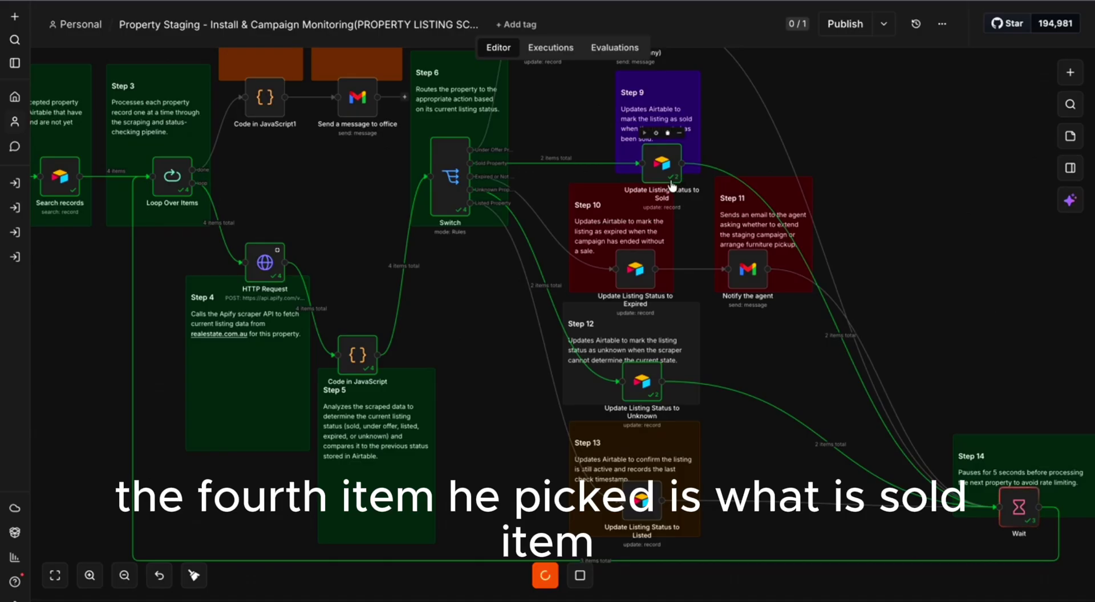
{"action": "scroll", "coordinate": [672, 186], "scroll_direction": "down", "scroll_amount": 1}
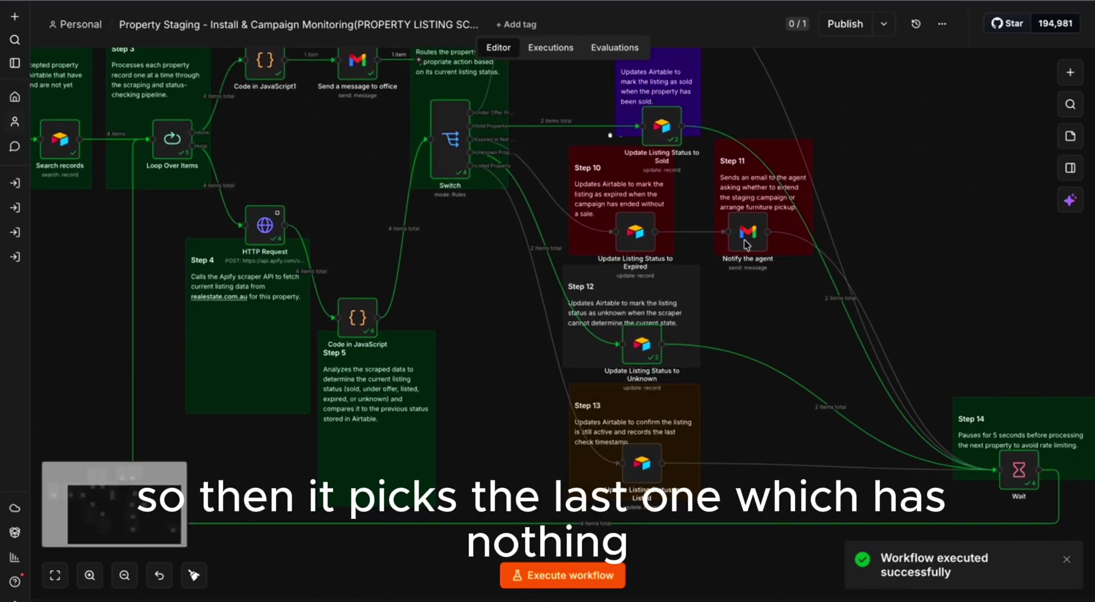
- Look over the loop's completion branch through Code in JavaScript1 to the Send a message to office node
{"action": "scroll", "coordinate": [507, 325], "scroll_direction": "left", "scroll_amount": 1}
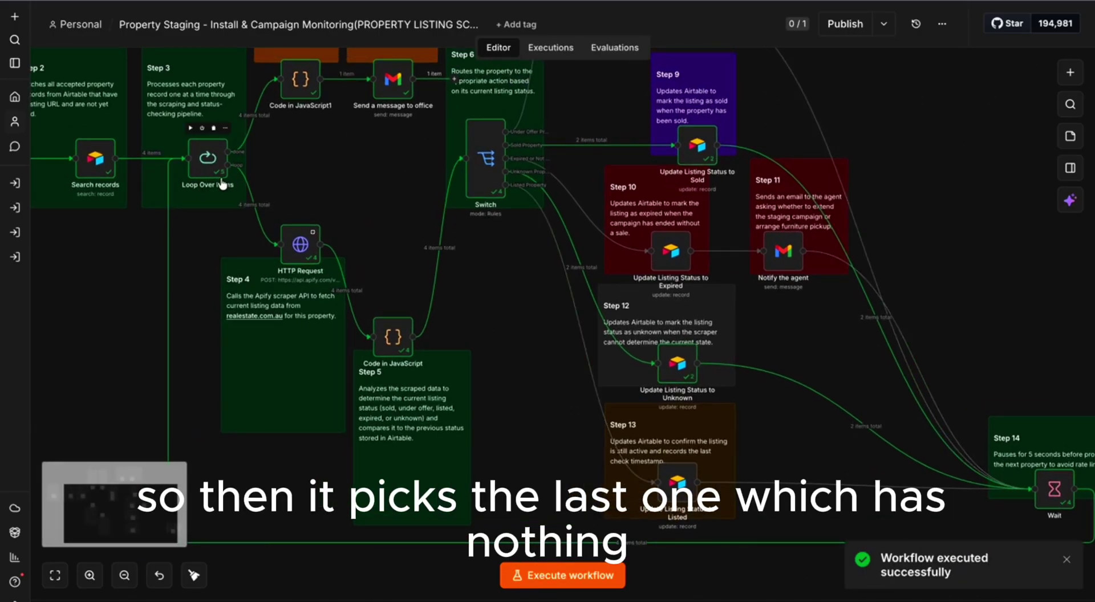
{"action": "scroll", "coordinate": [255, 184], "scroll_direction": "up", "scroll_amount": 1}
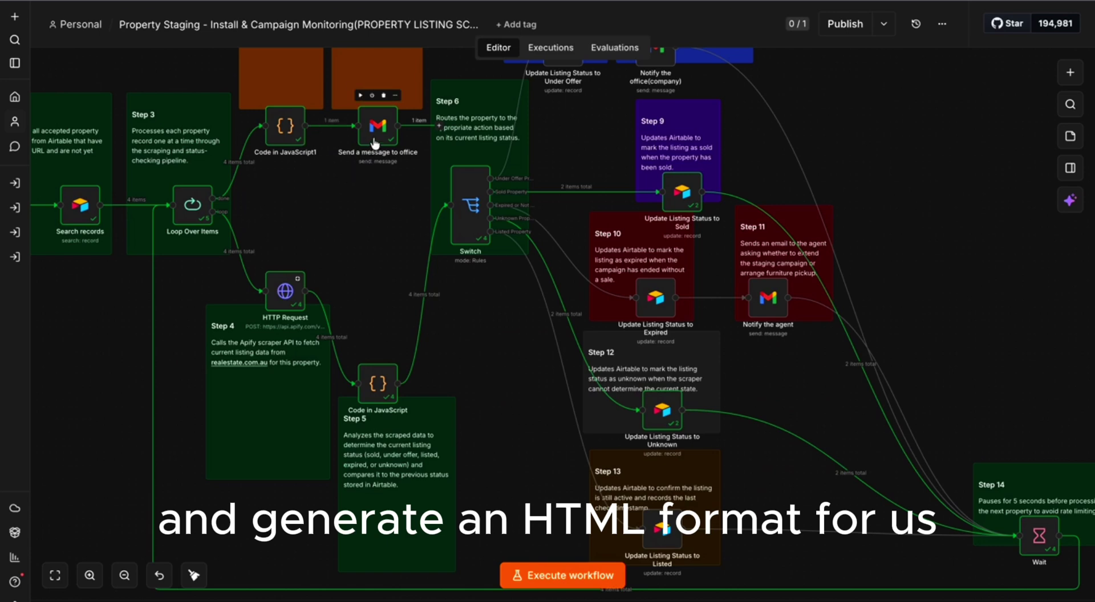
{"action": "scroll", "coordinate": [388, 143], "scroll_direction": "up", "scroll_amount": 2}
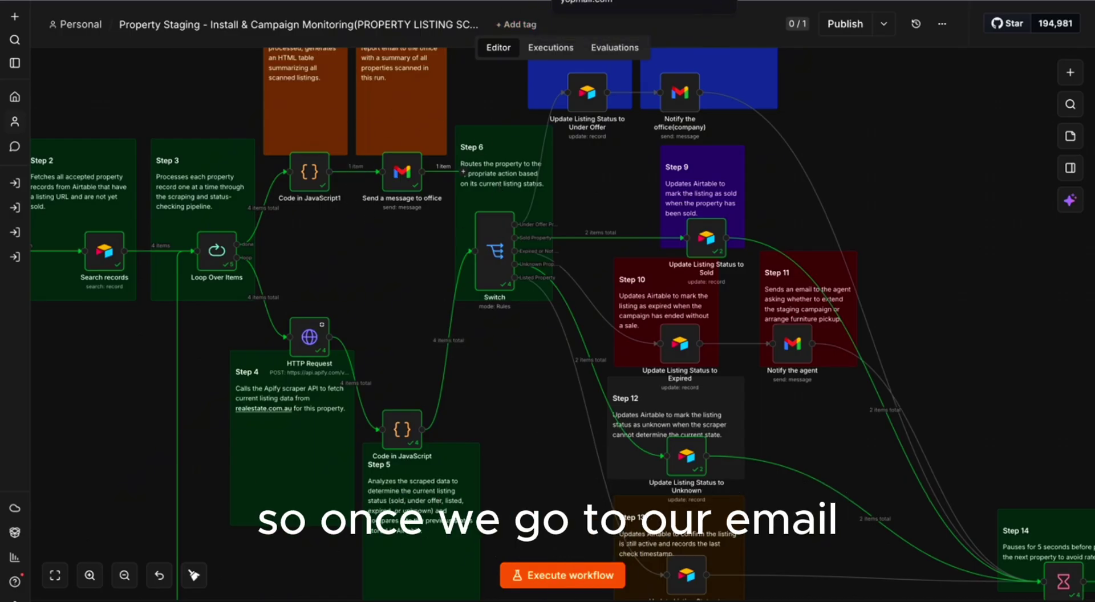
- Refresh the YOPmail inbox, check the listing statuses in the newest Property Listing Scanner report, and return to the n8n workflow
{"action": "left_click", "coordinate": [576, 1]}
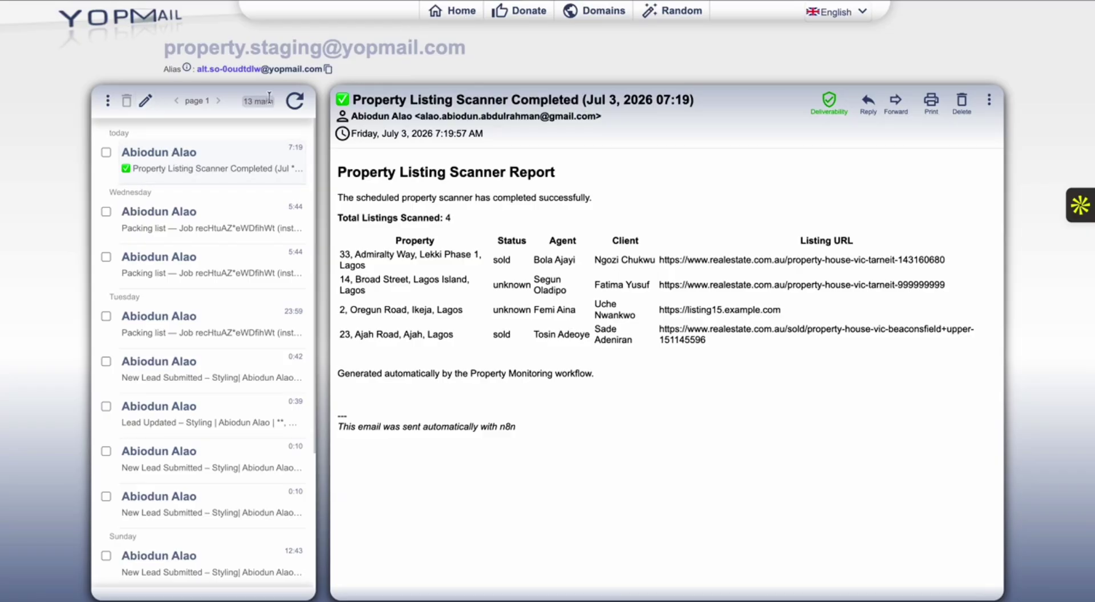
{"action": "left_click", "coordinate": [294, 100]}
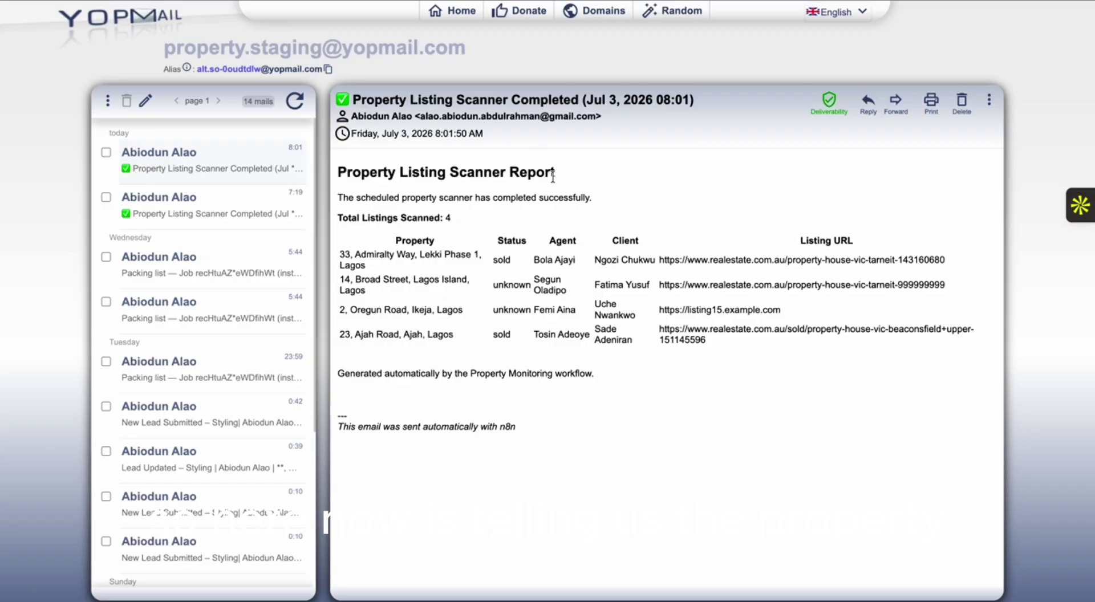
{"action": "left_click_drag", "start_coordinate": [494, 171], "coordinate": [363, 174]}
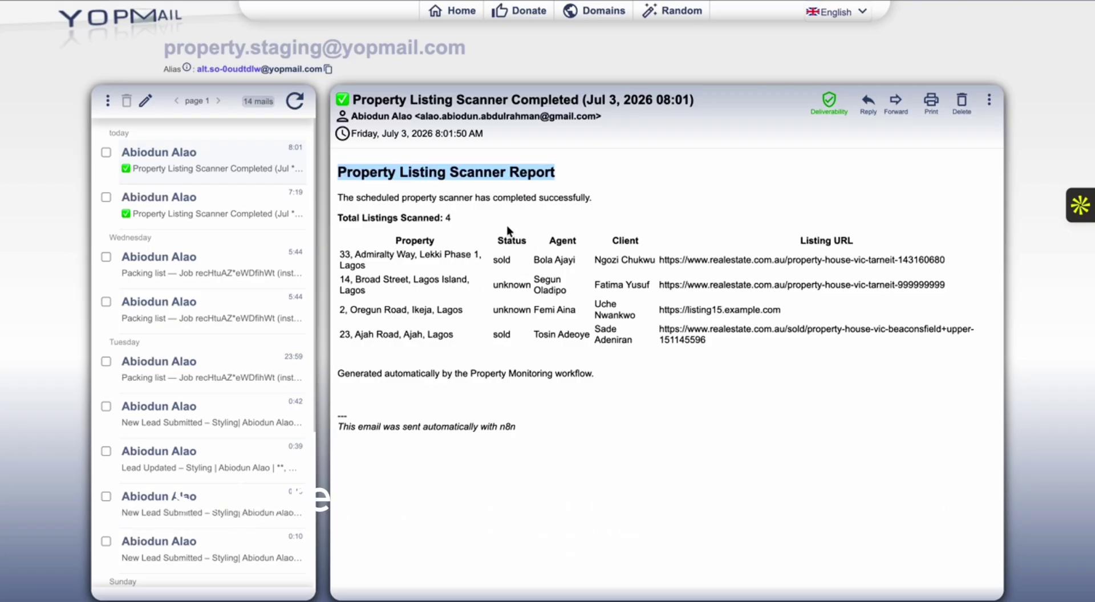
{"action": "left_click_drag", "start_coordinate": [508, 259], "coordinate": [488, 262]}
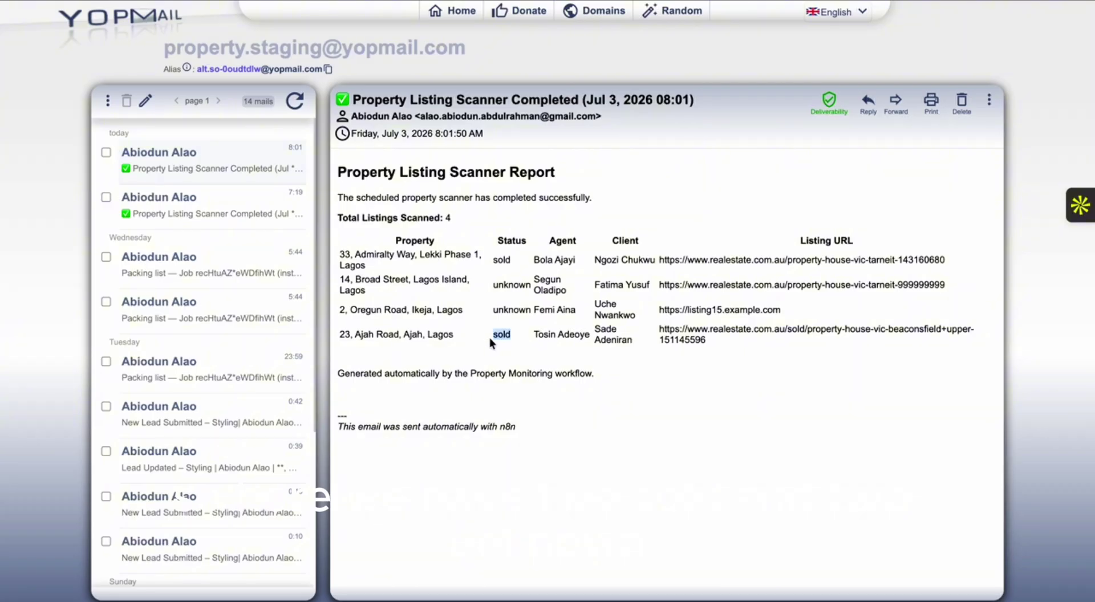
{"action": "left_click", "coordinate": [562, 1]}
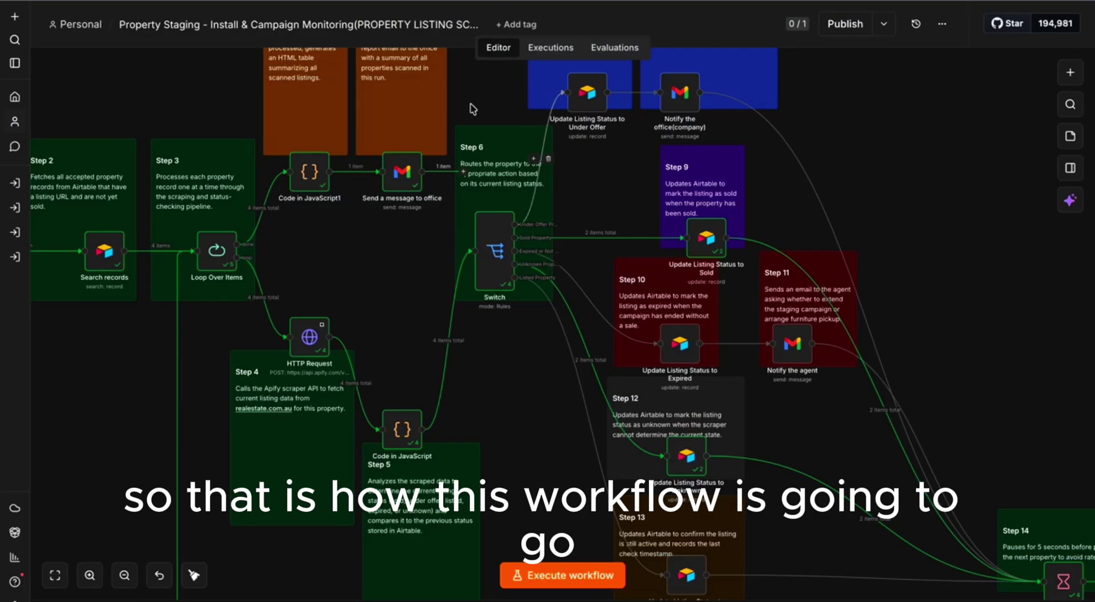
{"action": "scroll", "coordinate": [472, 108], "scroll_direction": "left", "scroll_amount": 5}
{"action": "scroll", "coordinate": [472, 108], "scroll_direction": "up", "scroll_amount": 2}
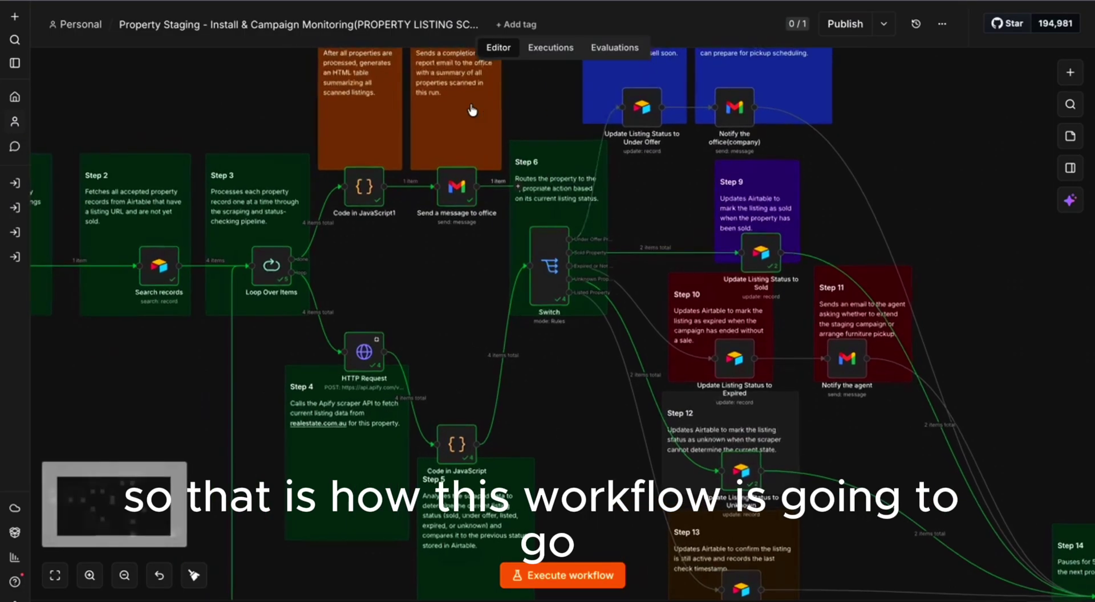
{"action": "scroll", "coordinate": [472, 108], "scroll_direction": "right", "scroll_amount": 2}
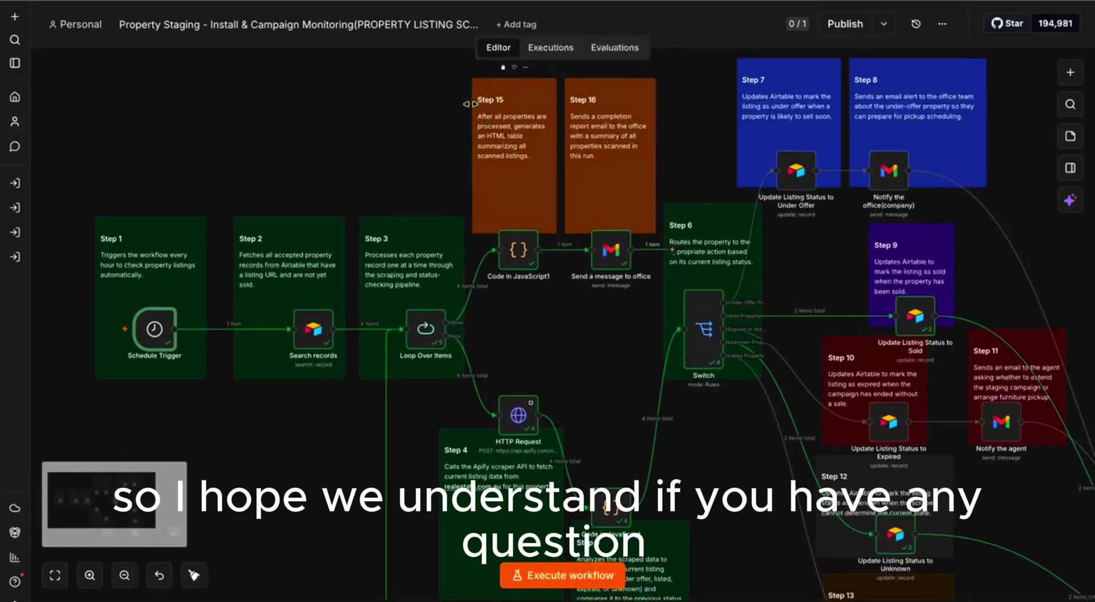
{"action": "scroll", "coordinate": [472, 108], "scroll_direction": "right", "scroll_amount": 1}
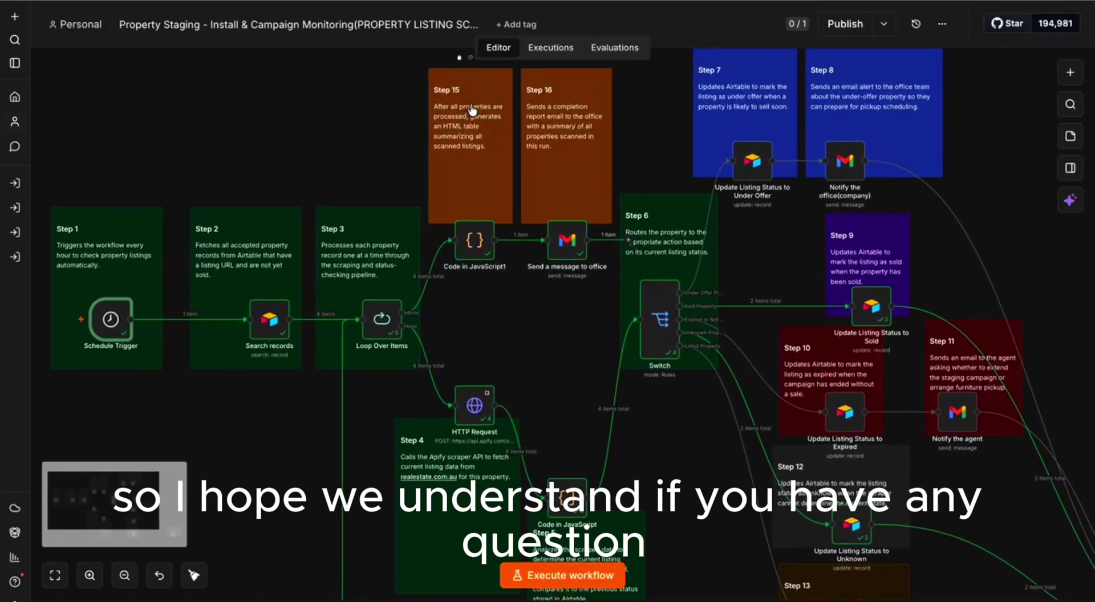
{"action": "scroll", "coordinate": [472, 109], "scroll_direction": "left", "scroll_amount": 3}
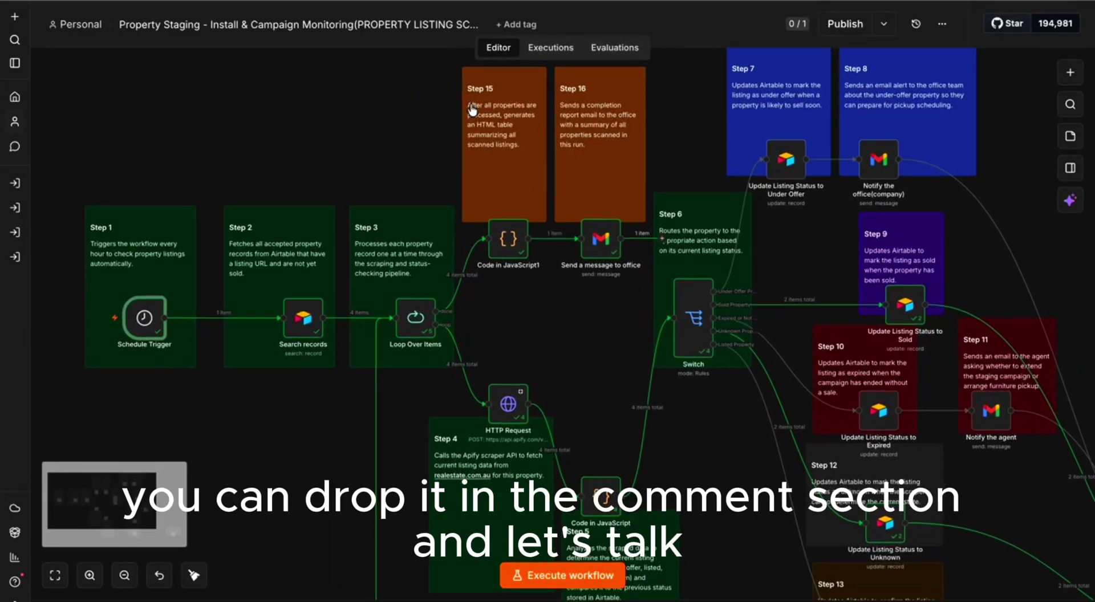
{"action": "scroll", "coordinate": [472, 108], "scroll_direction": "right", "scroll_amount": 1}
{"action": "scroll", "coordinate": [473, 109], "scroll_direction": "down", "scroll_amount": 1}
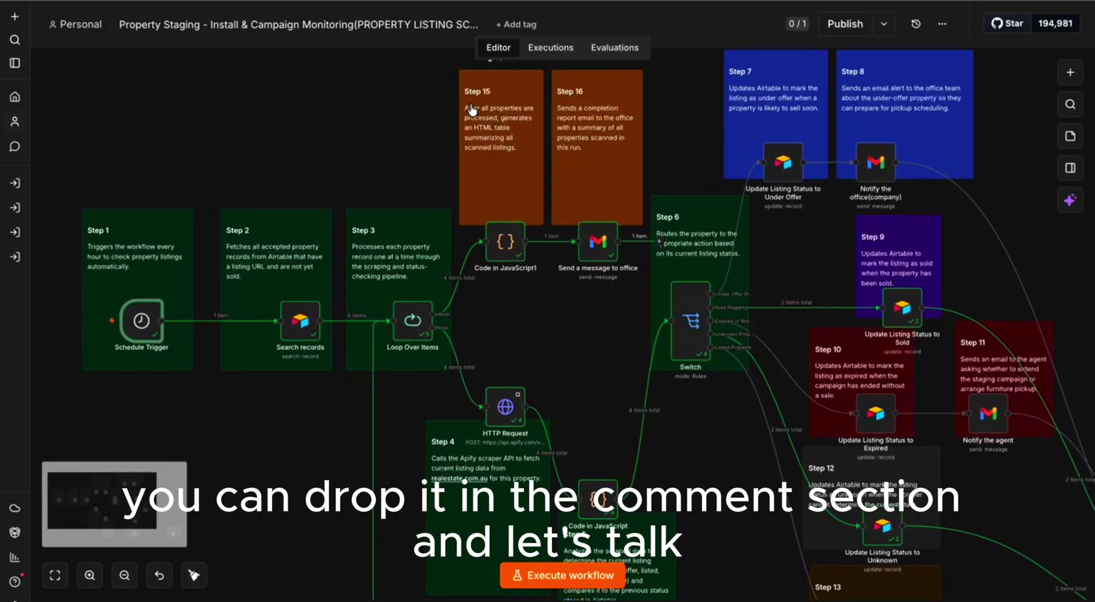
{"action": "scroll", "coordinate": [472, 108], "scroll_direction": "right", "scroll_amount": 1}
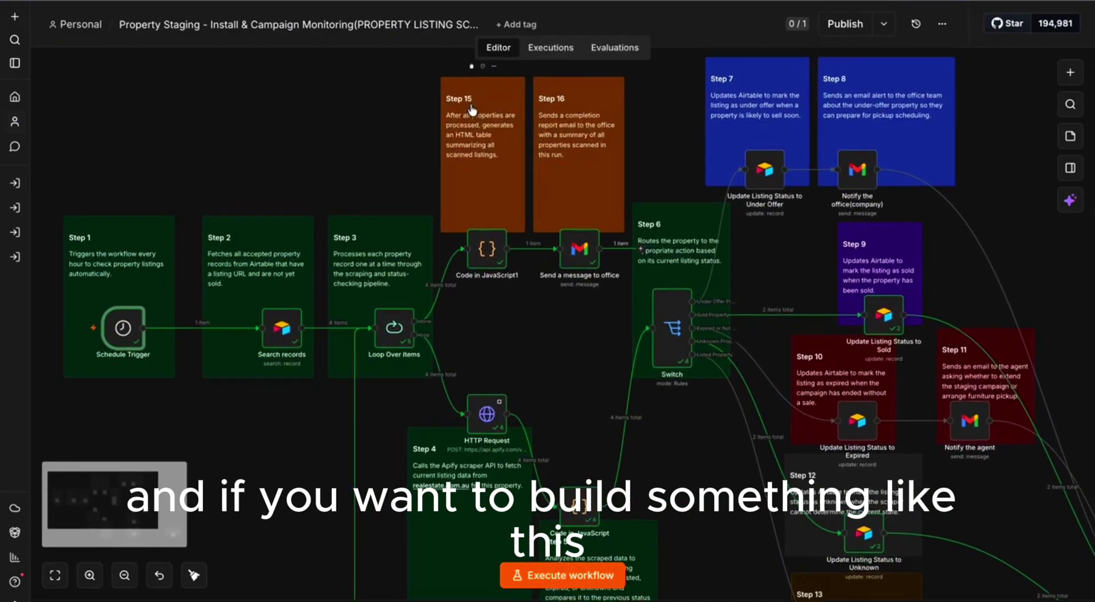
{"action": "scroll", "coordinate": [472, 109], "scroll_direction": "left", "scroll_amount": 2}
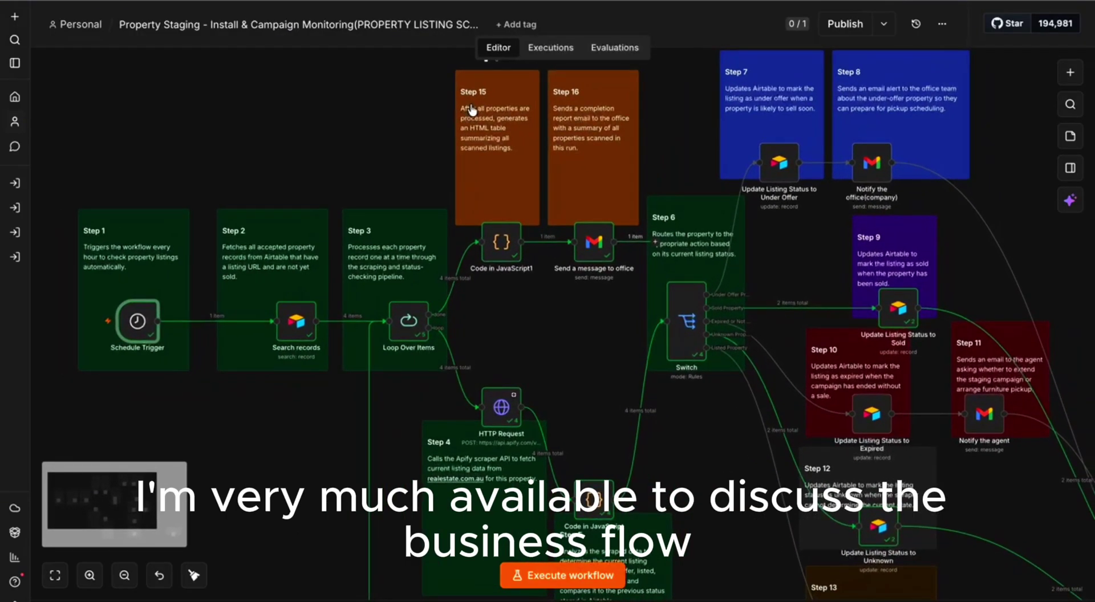
{"action": "scroll", "coordinate": [472, 108], "scroll_direction": "right", "scroll_amount": 2}
{"action": "scroll", "coordinate": [472, 109], "scroll_direction": "up", "scroll_amount": 1}
{"action": "scroll", "coordinate": [472, 109], "scroll_direction": "right", "scroll_amount": 1}
{"action": "scroll", "coordinate": [472, 108], "scroll_direction": "down", "scroll_amount": 1}
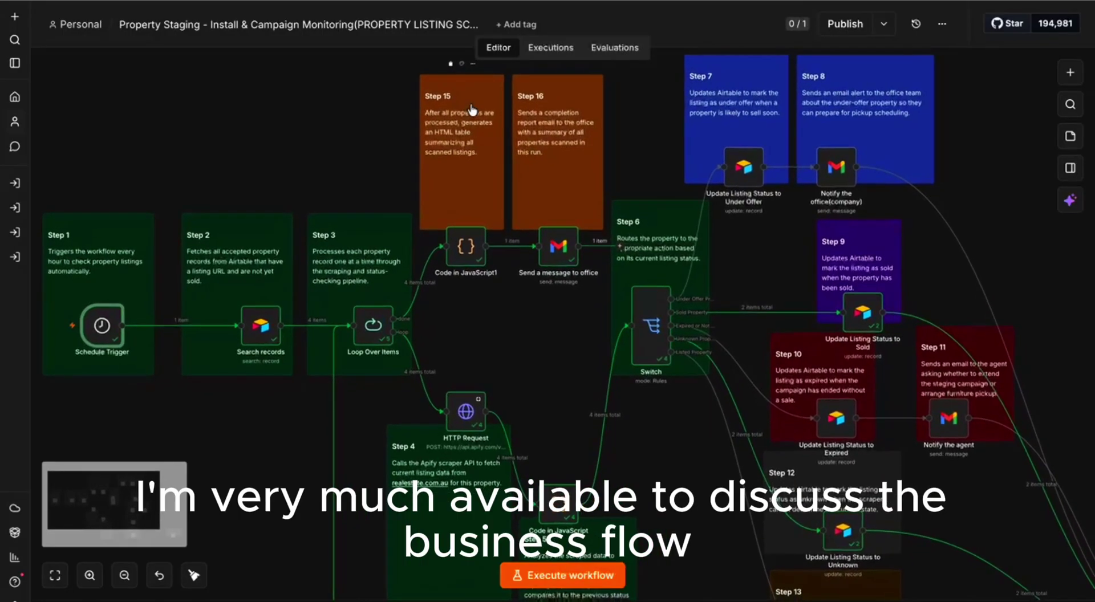
{"action": "scroll", "coordinate": [519, 106], "scroll_direction": "left", "scroll_amount": 2}
{"action": "scroll", "coordinate": [519, 106], "scroll_direction": "up", "scroll_amount": 1}
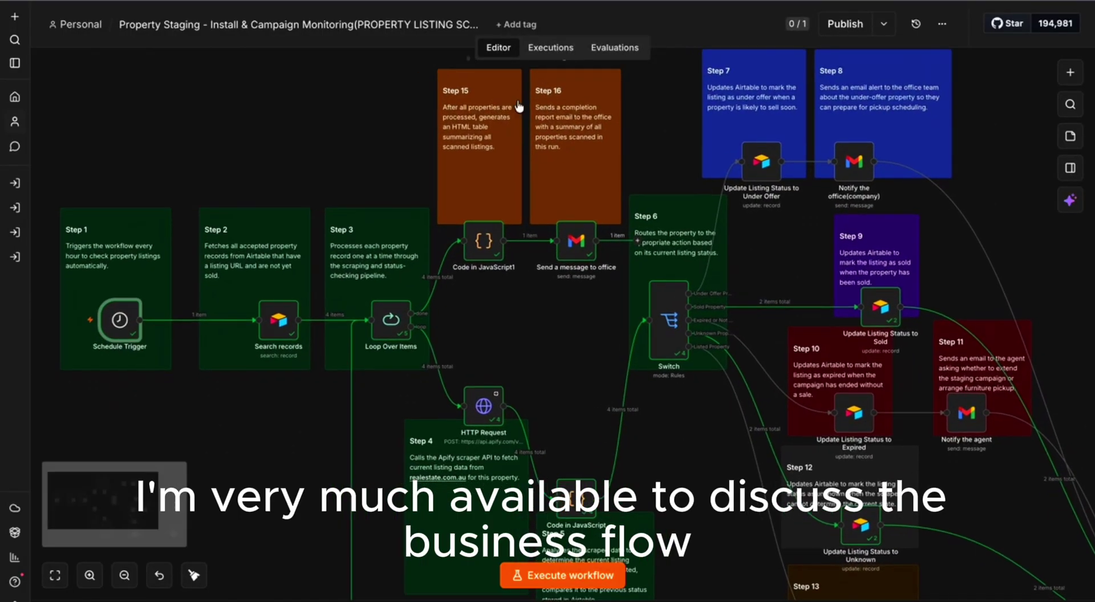